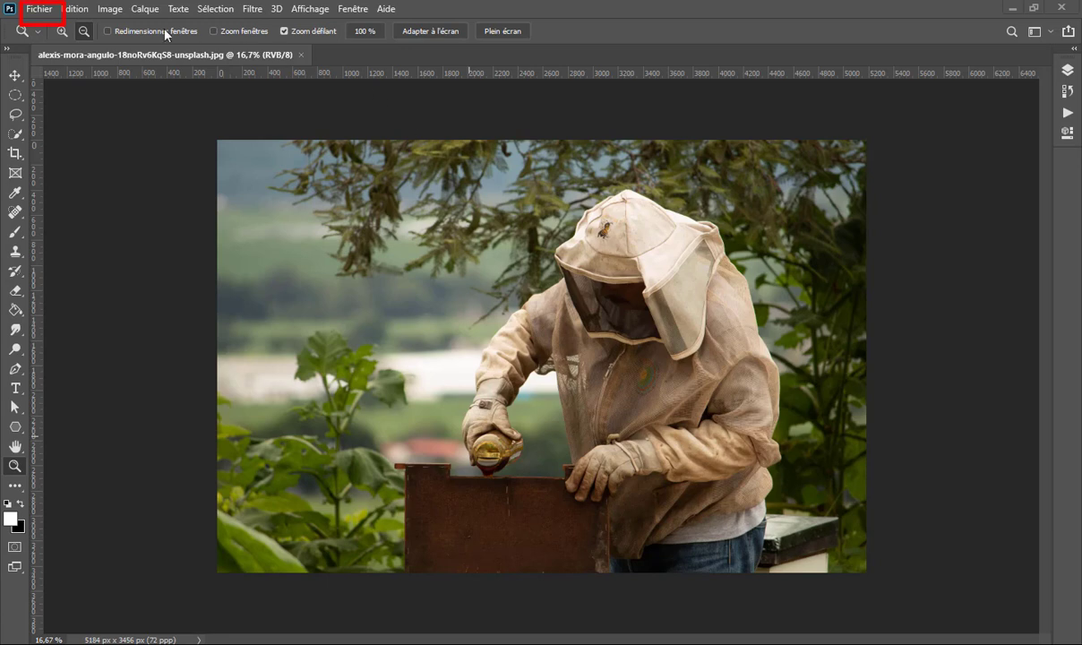
Create a new 1280 × 720 px document at 72 ppi with a white background.
left_click(48, 11)
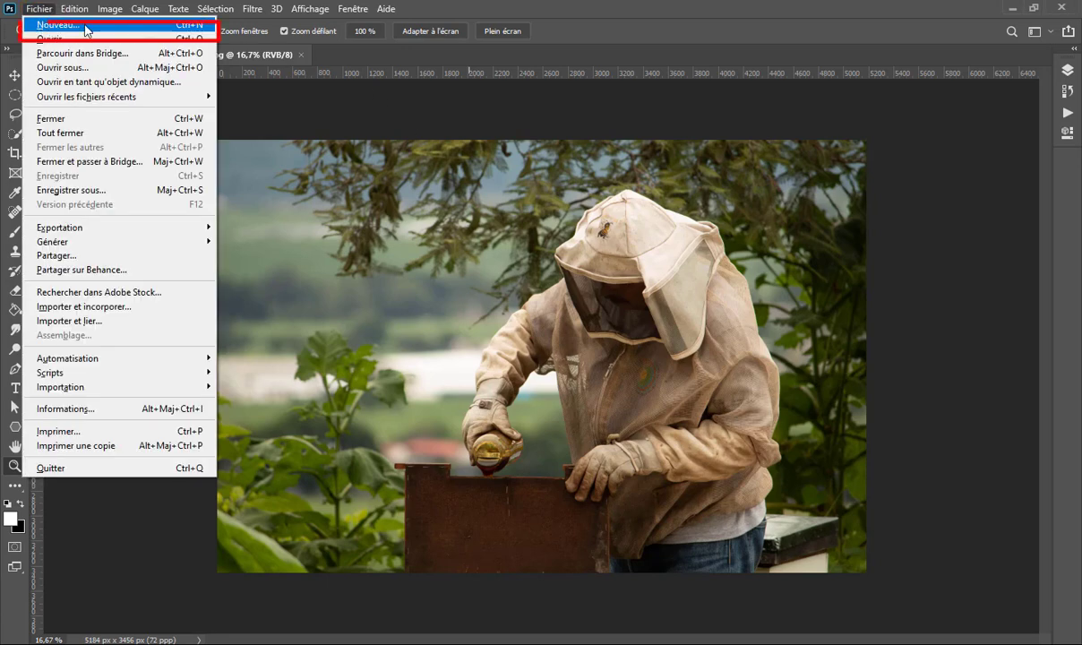
left_click(114, 27)
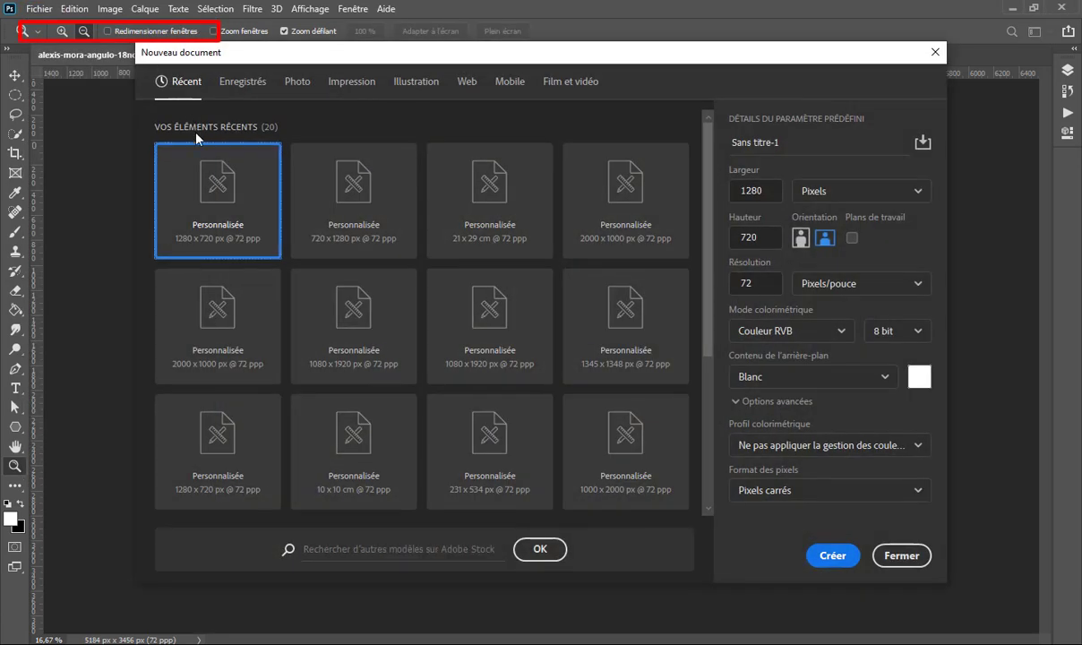
double_click(752, 190)
left_click_drag(774, 238, 749, 236)
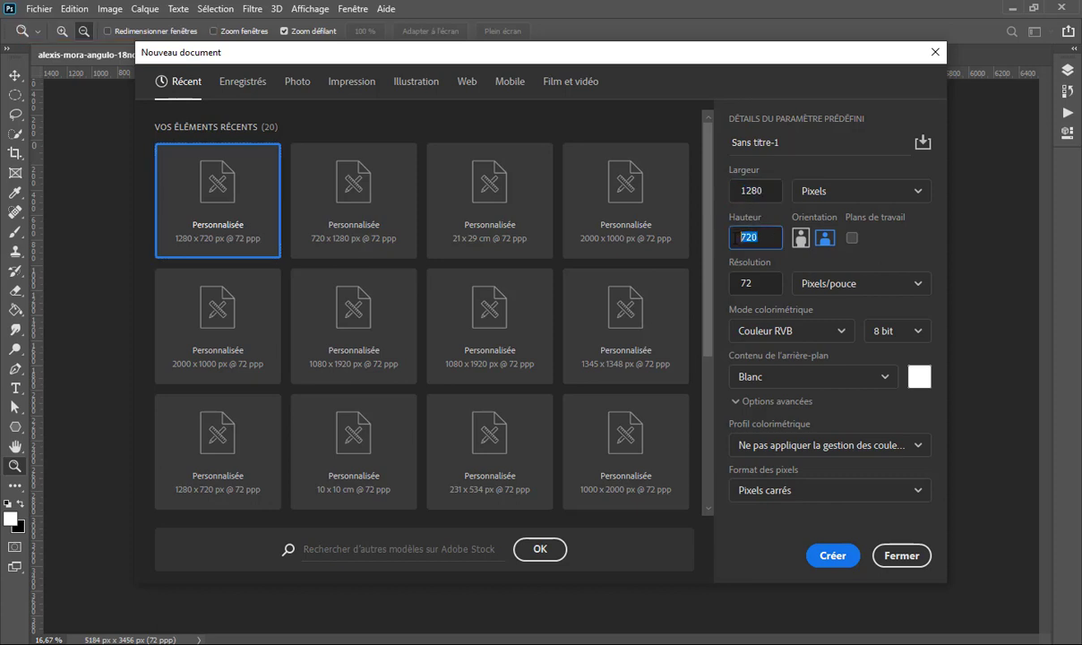
left_click(748, 283)
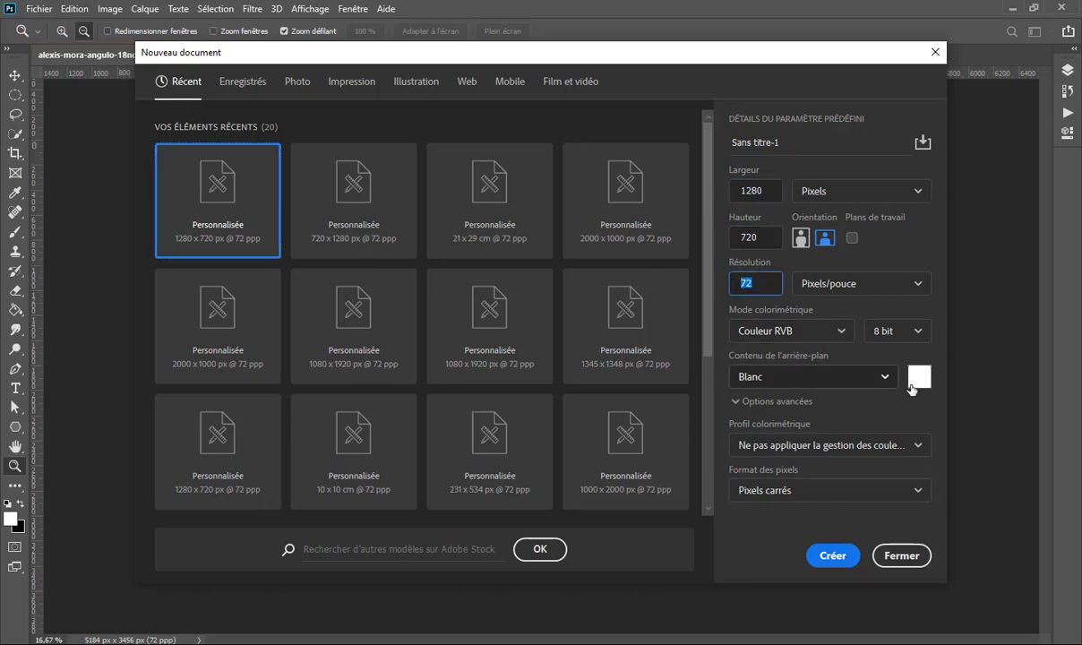
left_click(919, 376)
left_click_drag(389, 370, 220, 333)
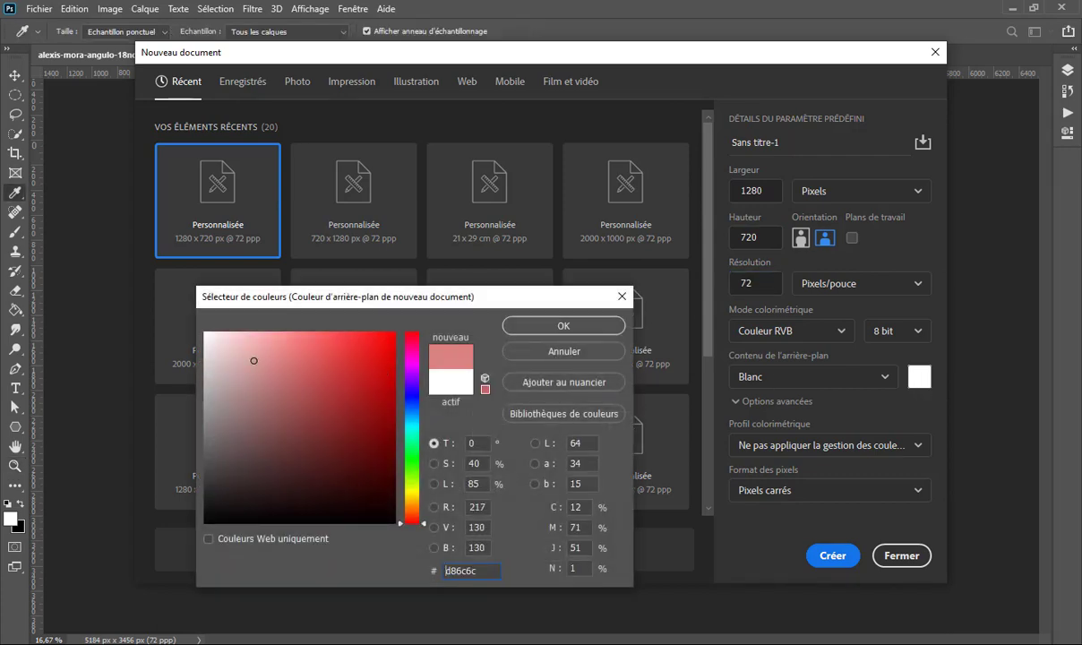
left_click(592, 327)
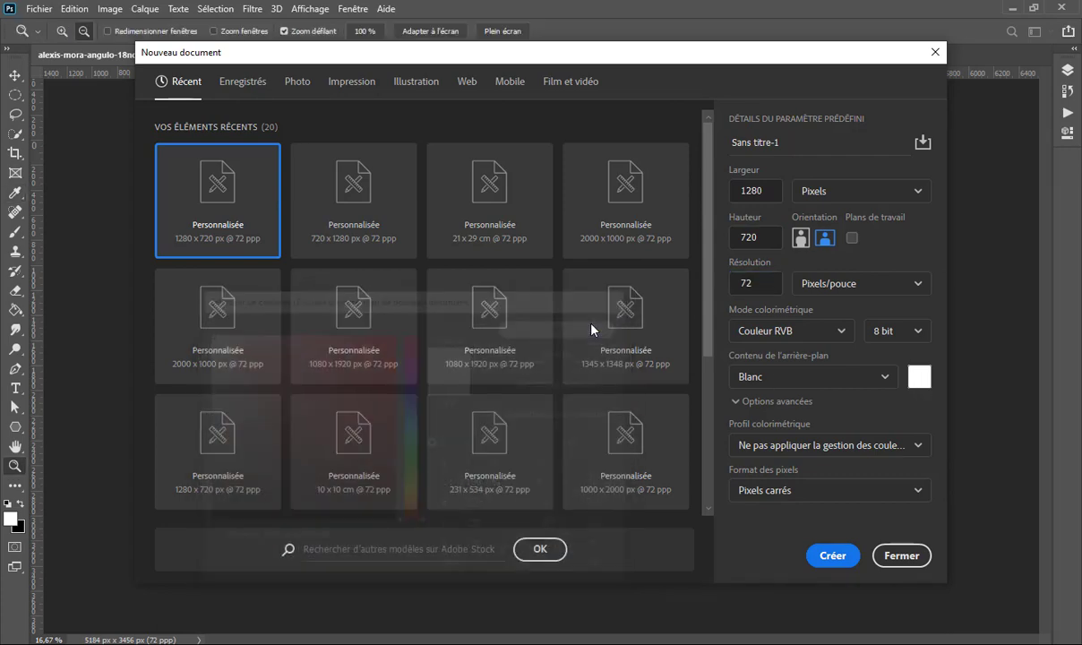
left_click(823, 556)
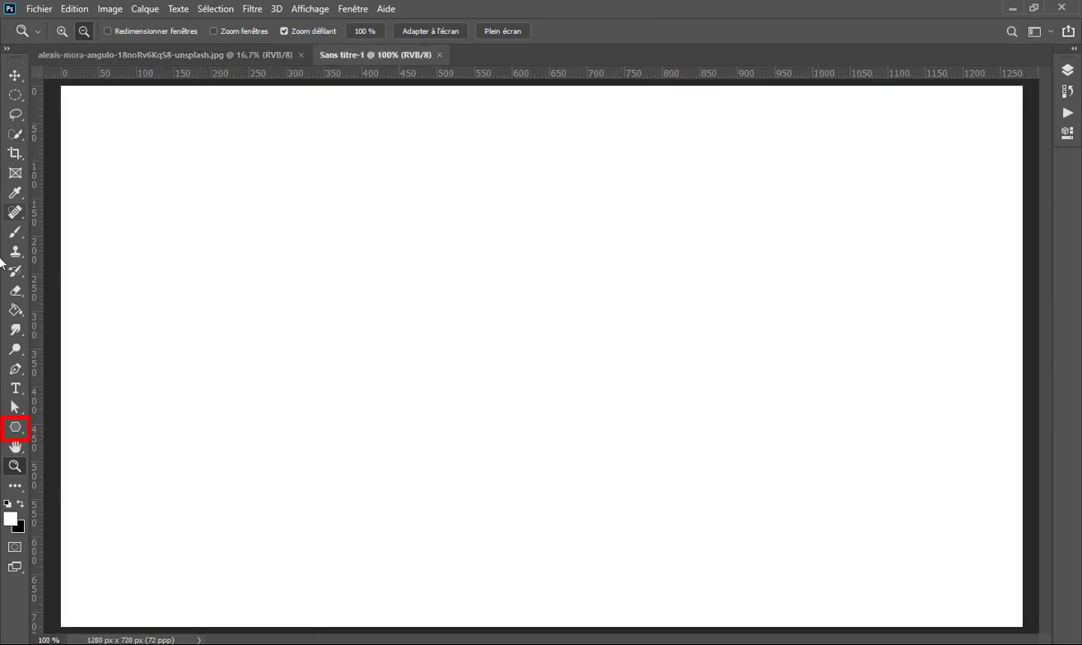
Select the Polygon Tool from the shape tools to draw six-sided hexagons.
left_click(18, 429)
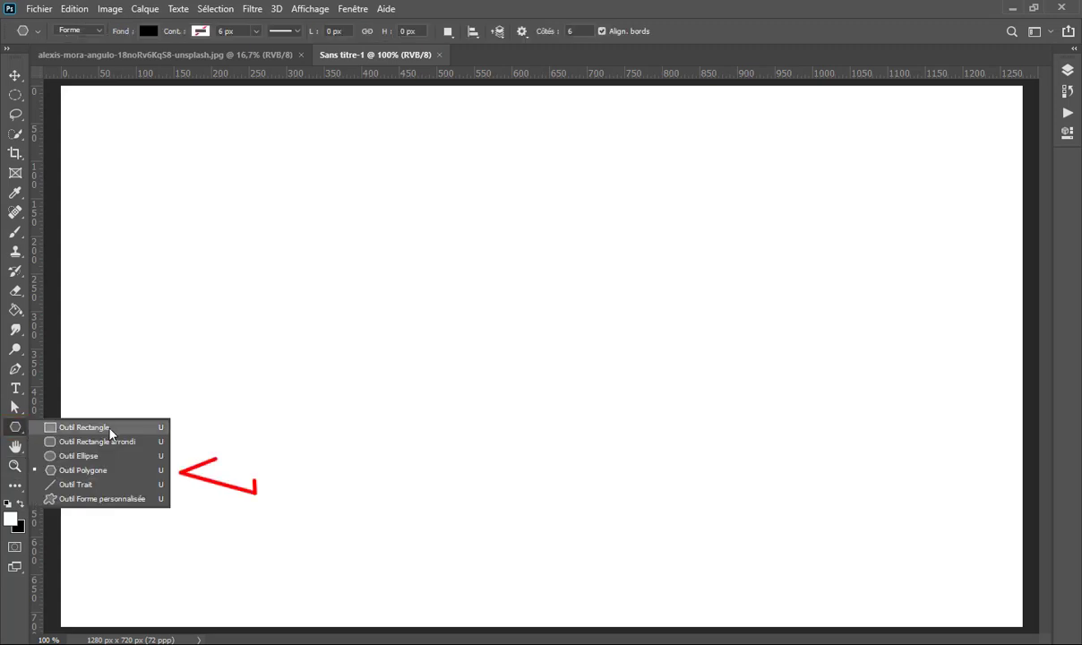
left_click(125, 473)
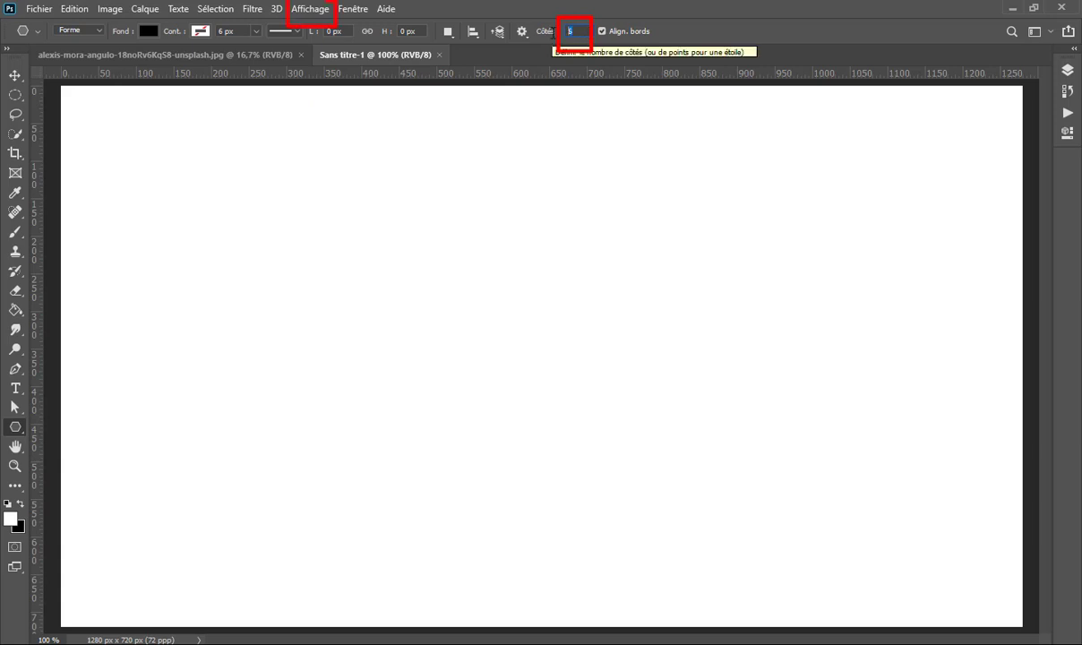
Show the canvas grid and set new shapes to a black fill with no stroke.
left_click(321, 12)
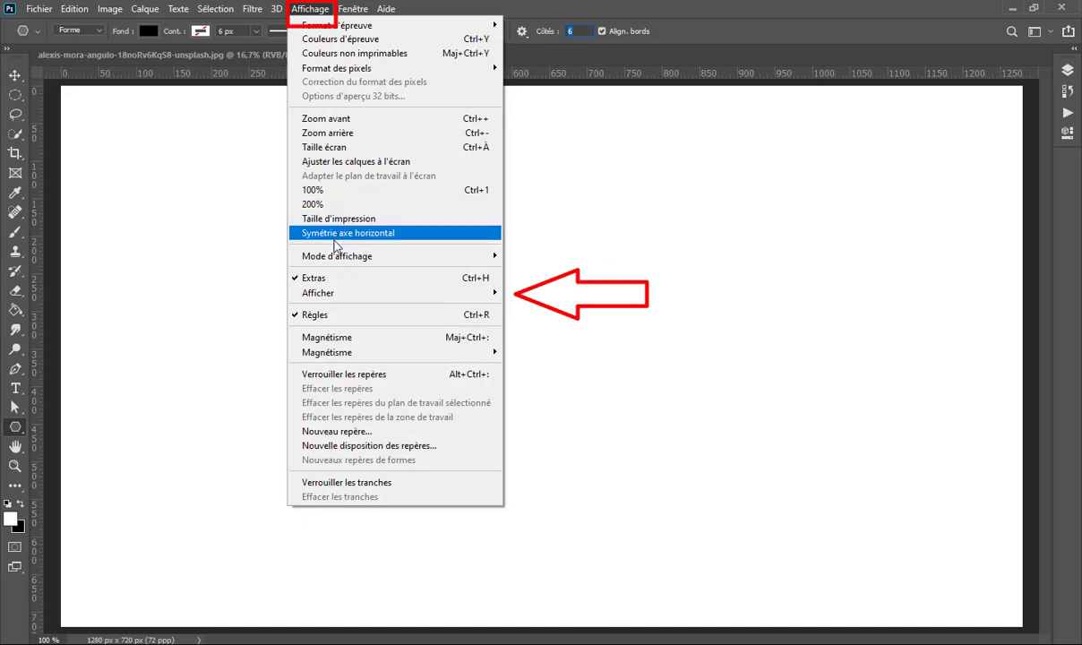
mouse_move(394, 293)
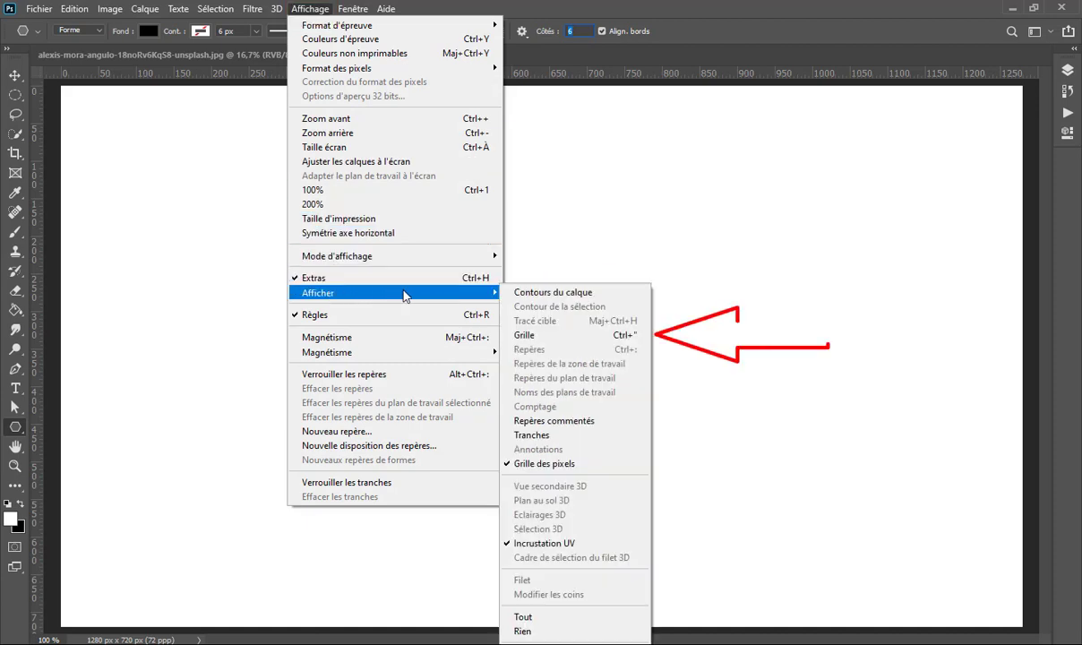
left_click(549, 335)
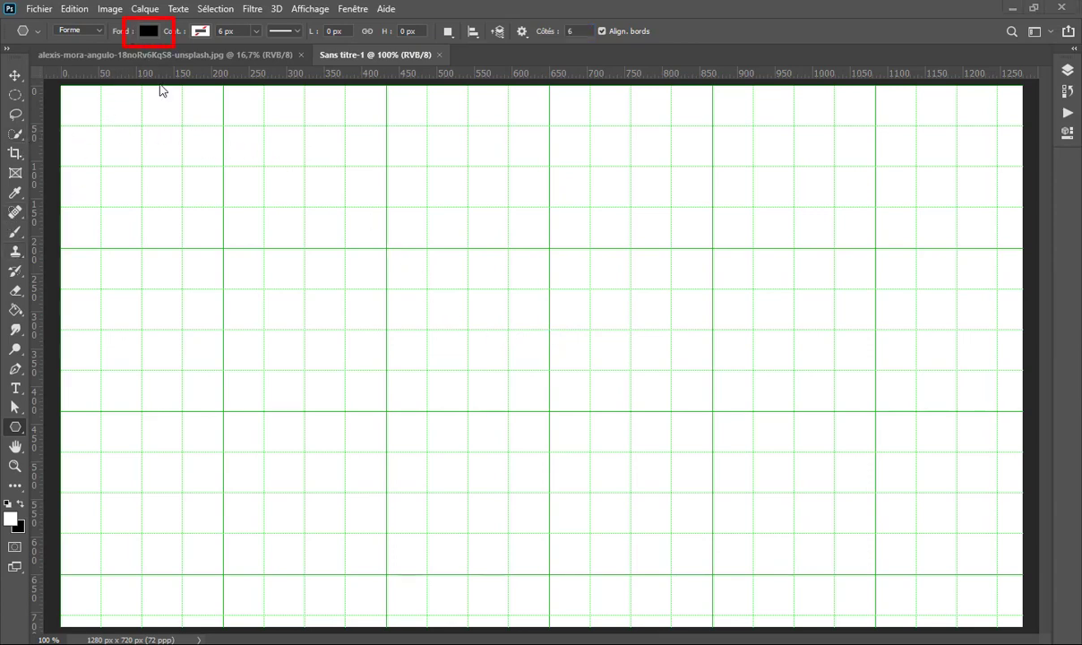
left_click(149, 32)
key("Escape")
left_click(148, 33)
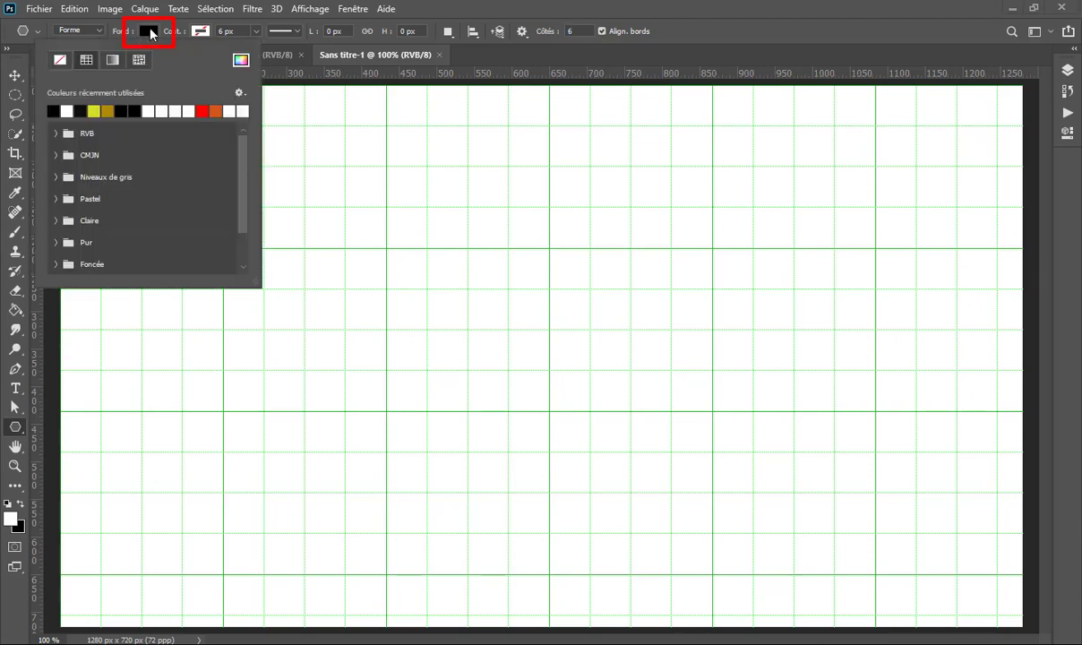
left_click(126, 110)
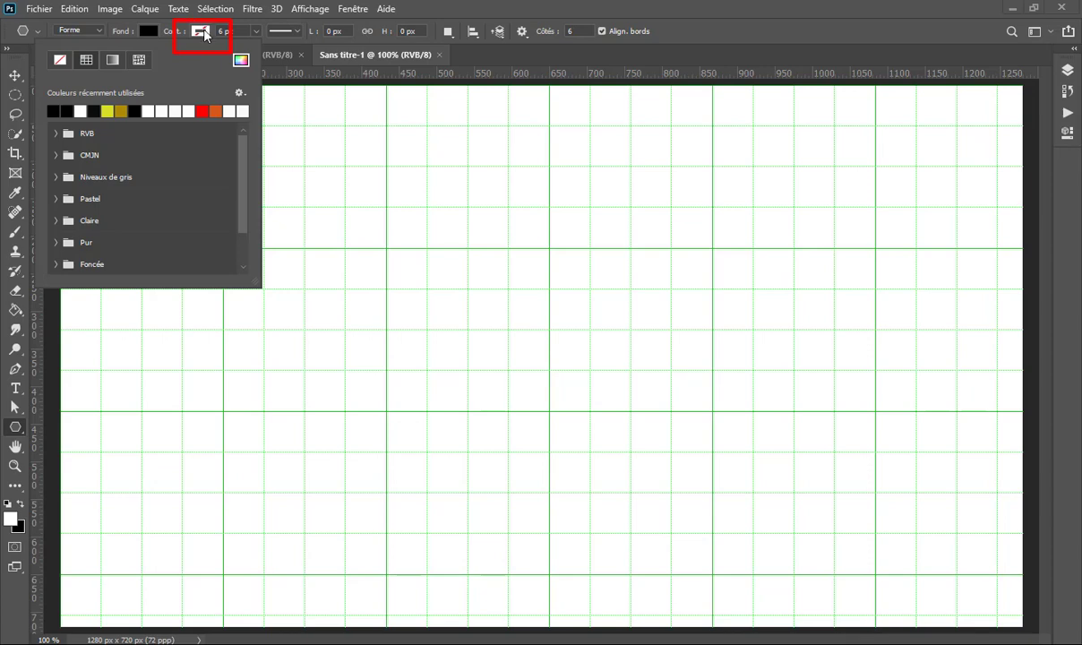
left_click(200, 32)
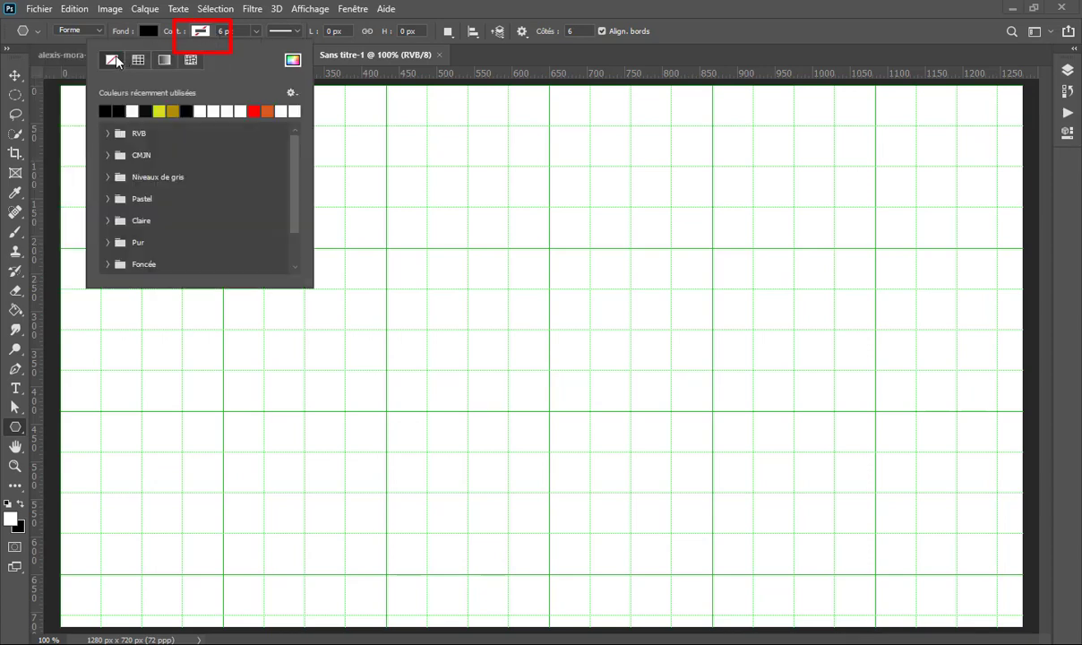
left_click(591, 15)
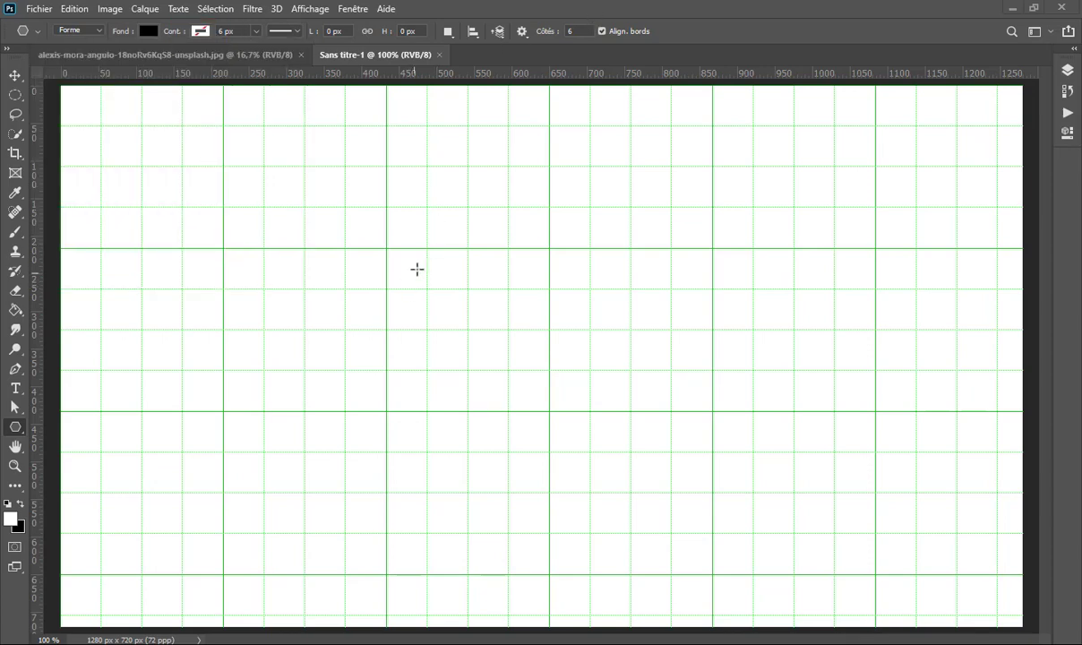
Draw a black hexagon, move it to the canvas centre and scale it down slightly.
left_click_drag(452, 211, 500, 294)
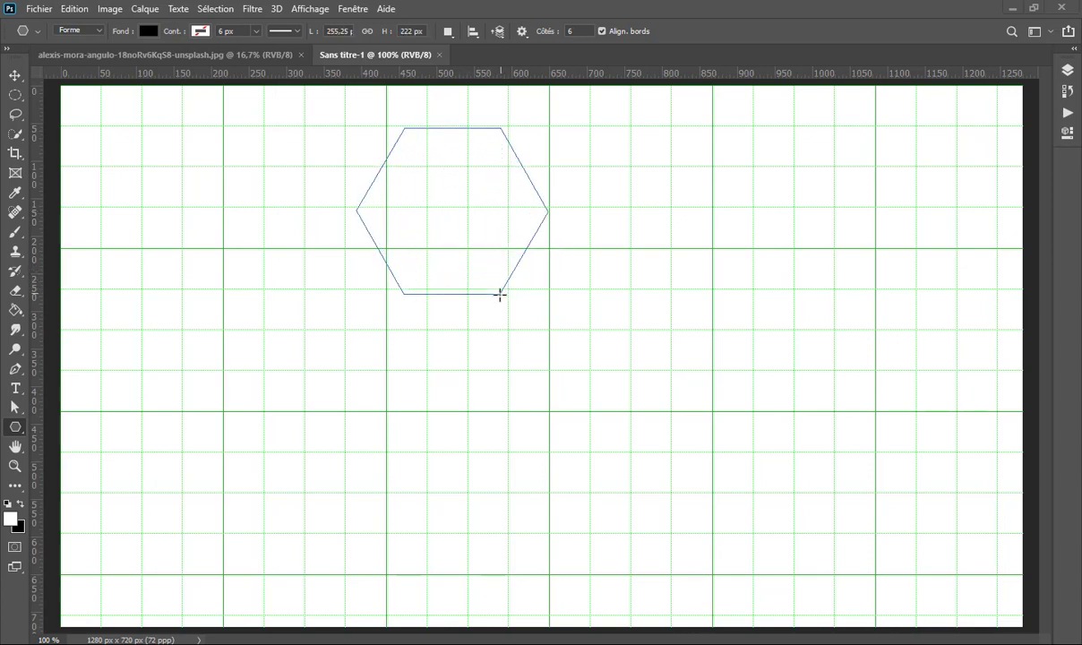
left_click(16, 75)
mouse_move(452, 238)
left_mouse_down()
mouse_move(511, 282)
mouse_move(511, 309)
left_mouse_up()
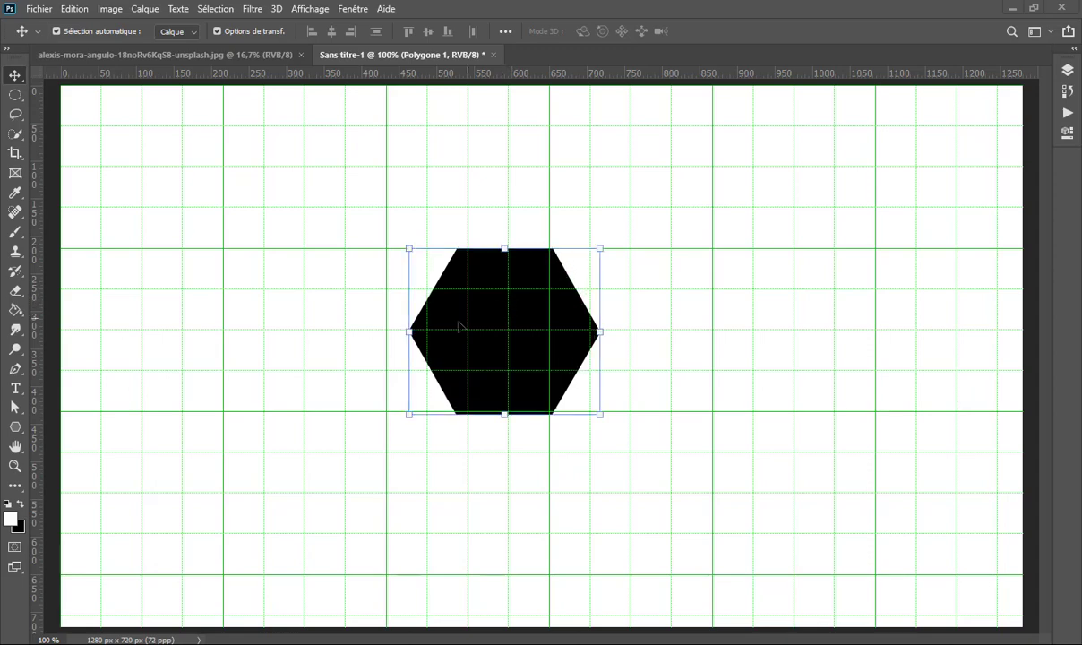
left_click_drag(410, 413, 417, 410)
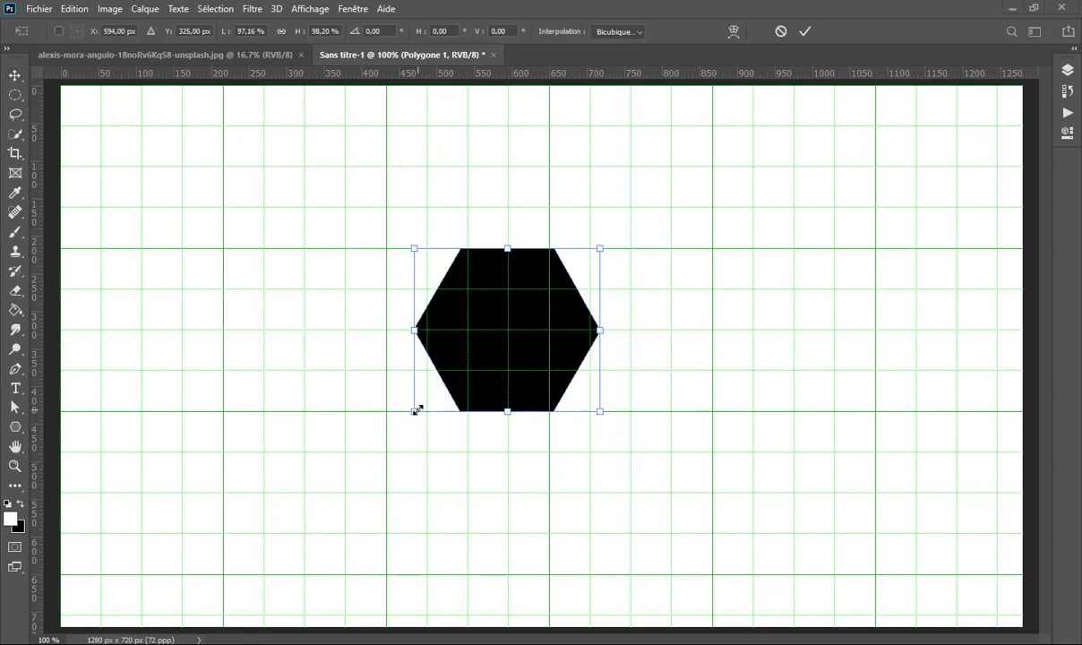
left_click(805, 32)
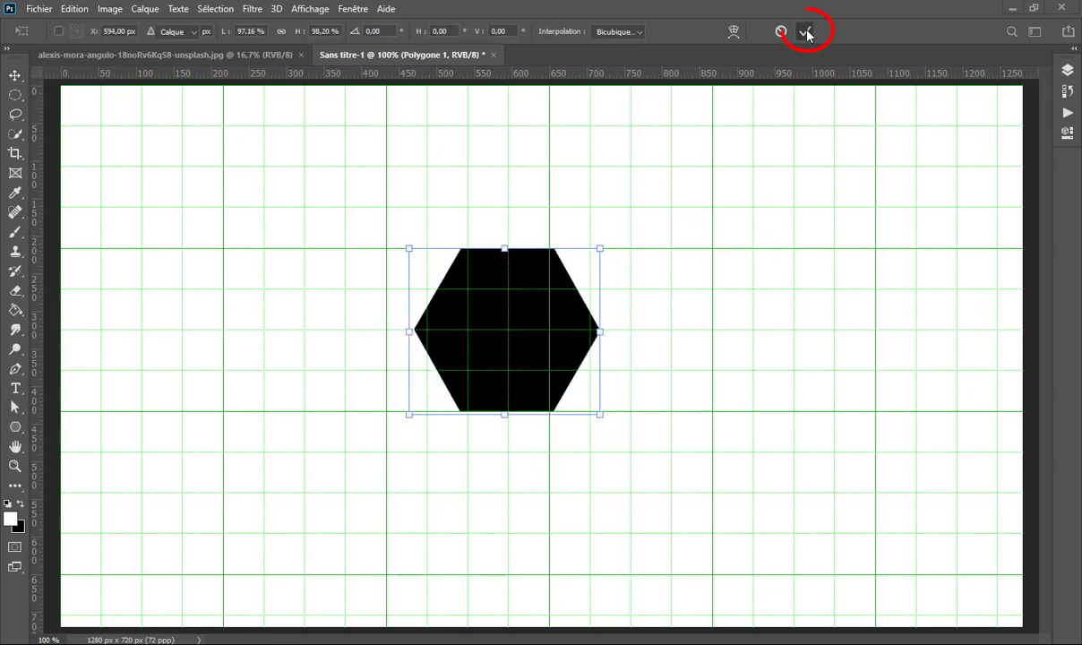
Duplicate the hexagon layer and fit the copy against the original's lower-right side.
left_click(1069, 69)
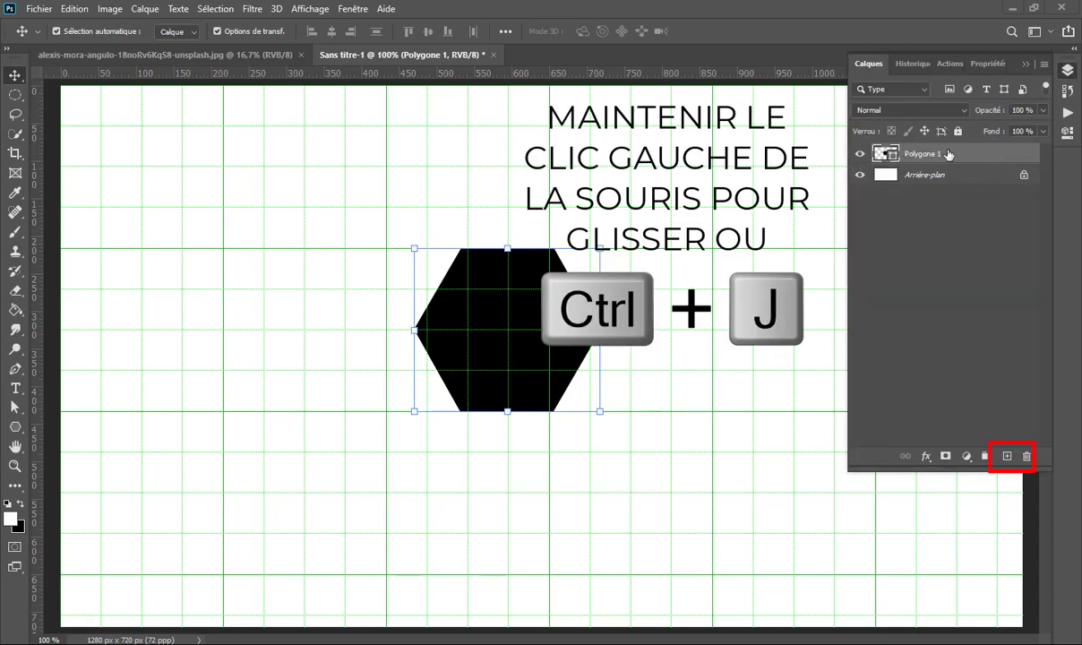
left_click_drag(949, 154, 1008, 452)
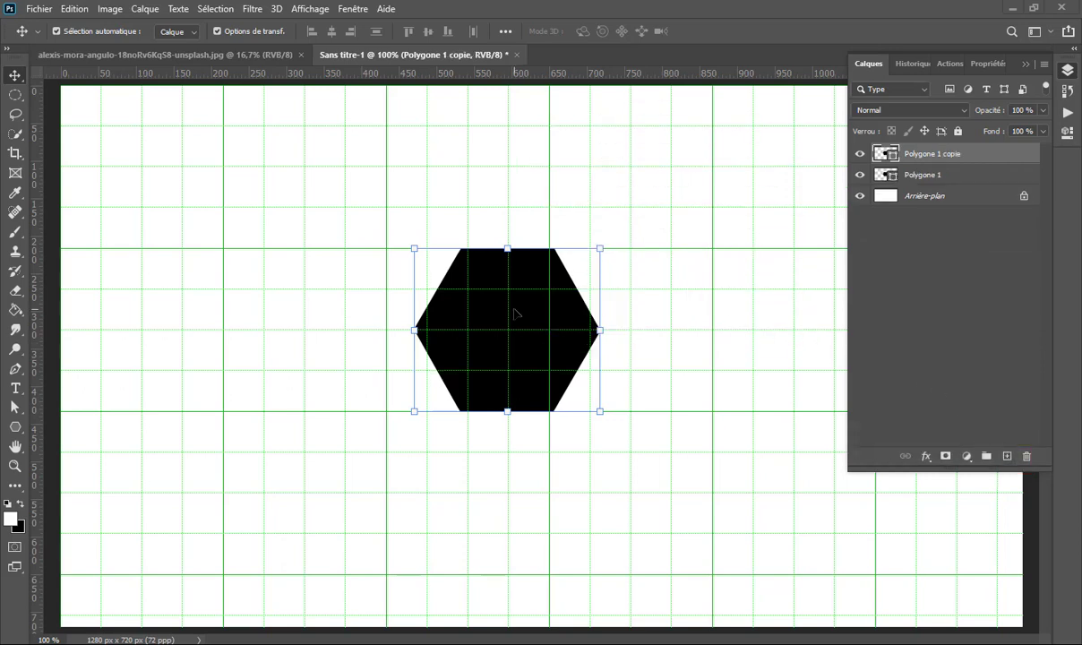
mouse_move(516, 313)
left_mouse_down()
mouse_move(624, 429)
mouse_move(652, 427)
mouse_move(671, 397)
left_mouse_up()
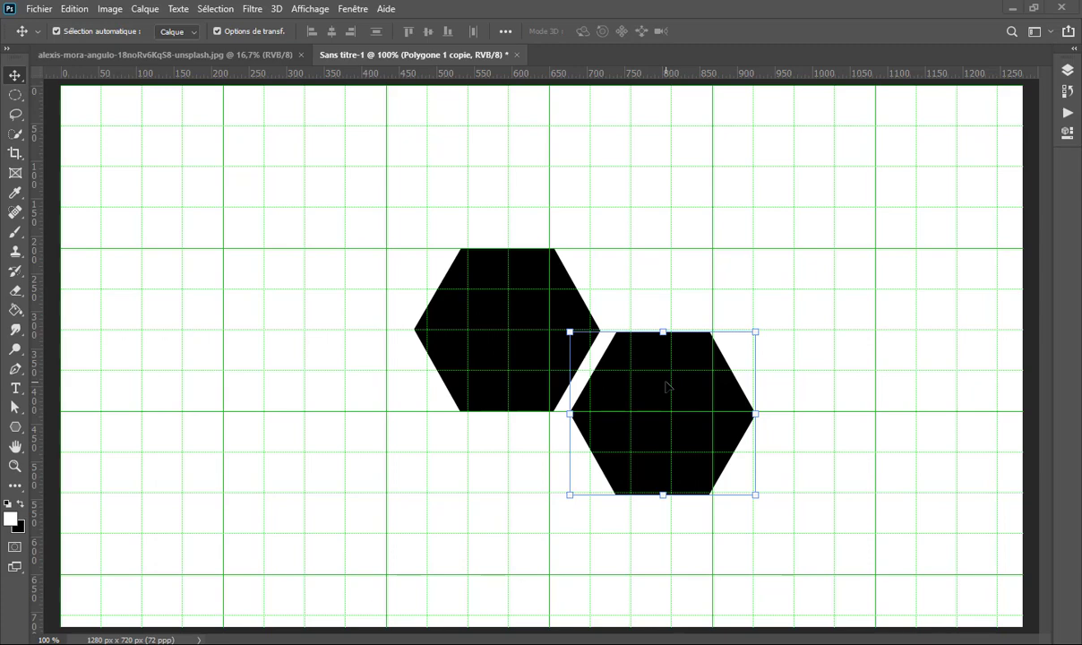
Duplicate the copy again and place it against the upper-right side of the first hexagon.
left_click(1067, 70)
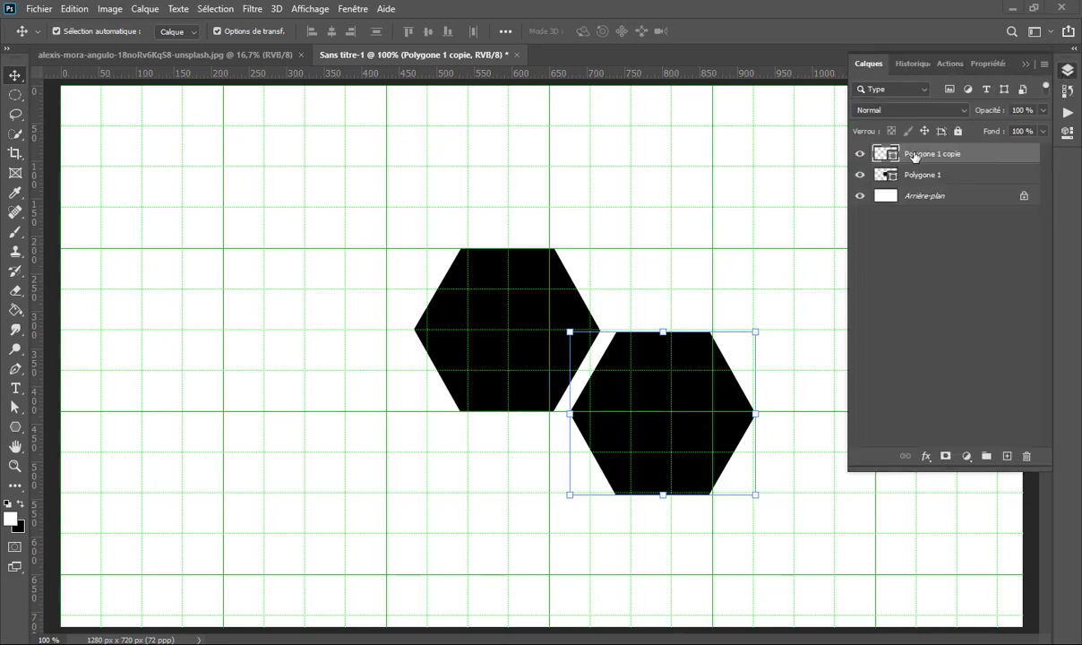
left_click_drag(914, 156, 1010, 458)
left_click_drag(656, 396, 661, 224)
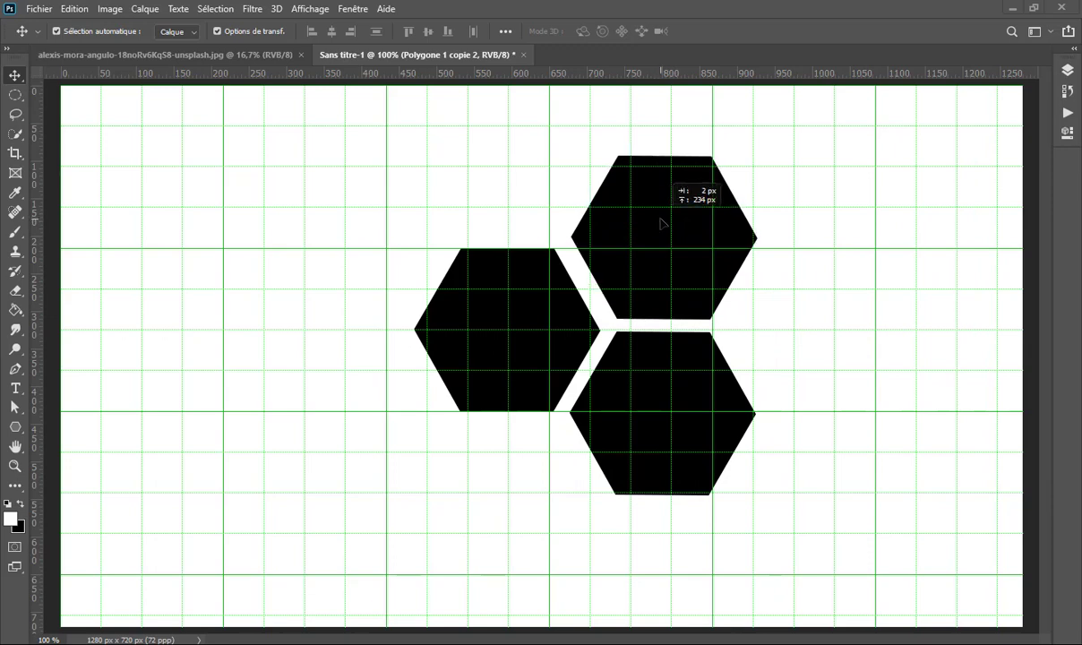
left_click_drag(660, 223, 659, 226)
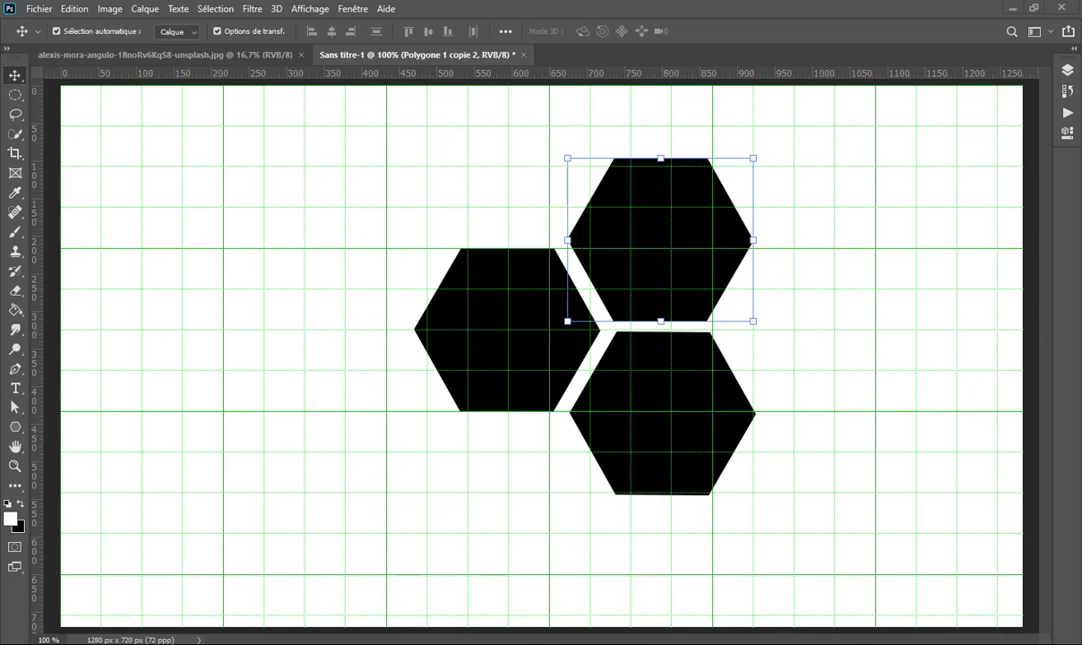
Duplicate the top hexagon, shrink it slightly and tuck it below the cluster.
left_click(1067, 70)
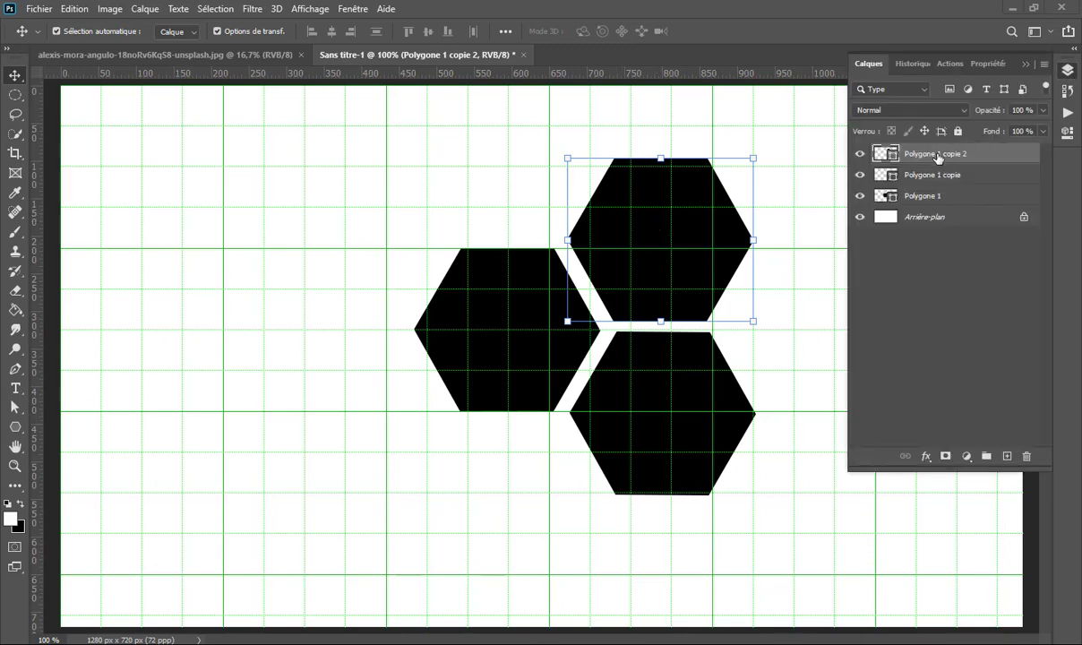
mouse_move(937, 157)
left_mouse_down()
mouse_move(1003, 333)
mouse_move(1004, 453)
left_mouse_up()
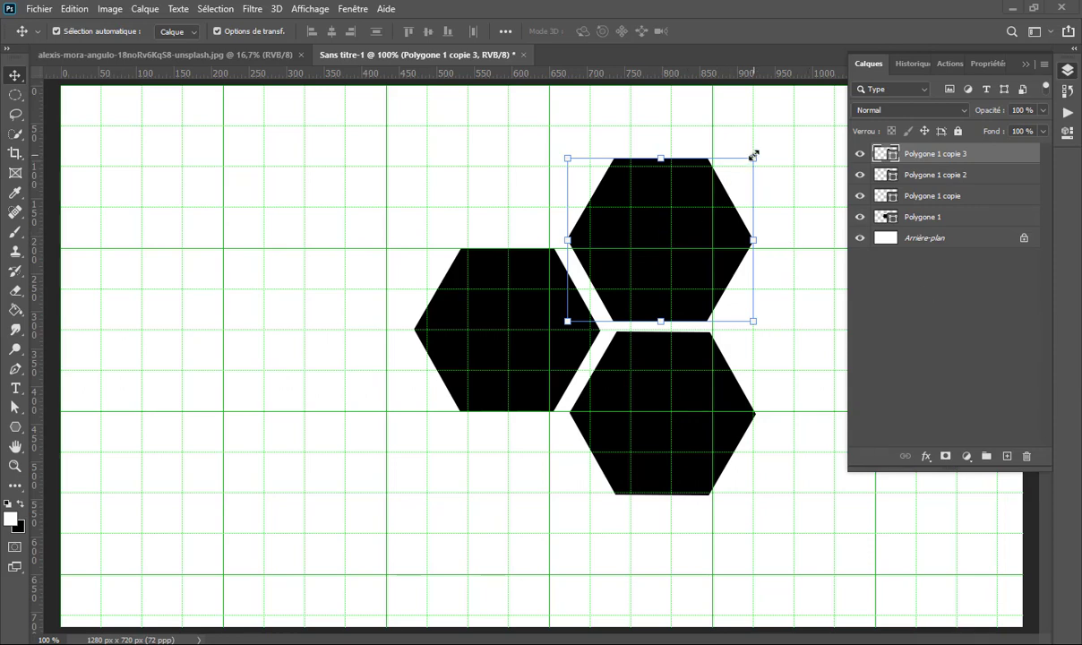
left_click_drag(754, 156, 719, 190)
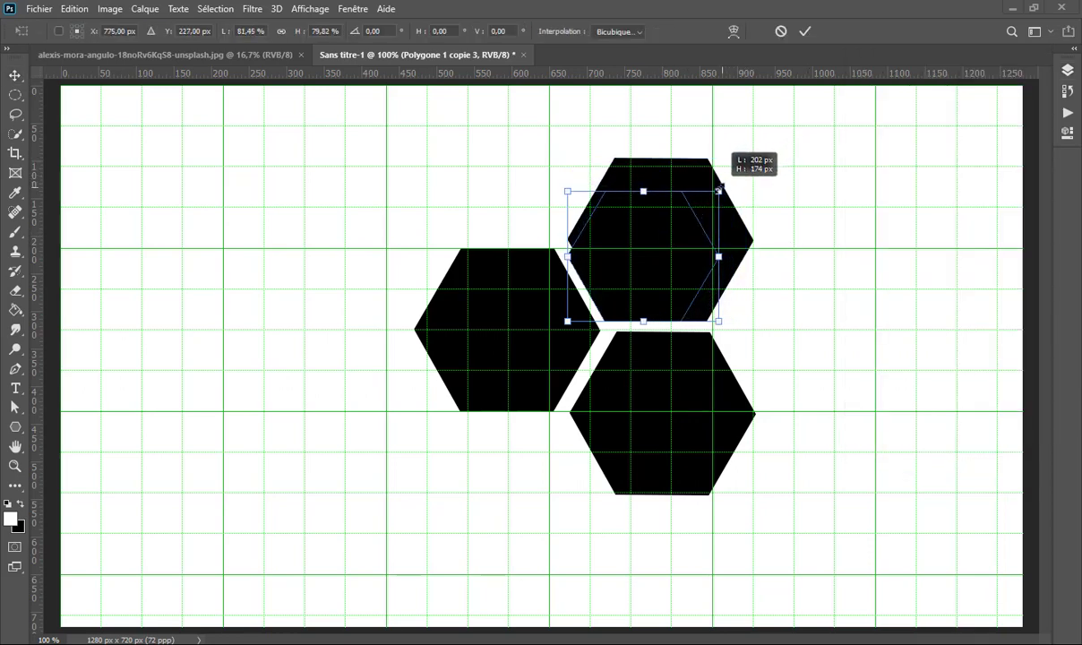
mouse_move(632, 257)
left_mouse_down()
mouse_move(537, 507)
mouse_move(518, 483)
left_mouse_up()
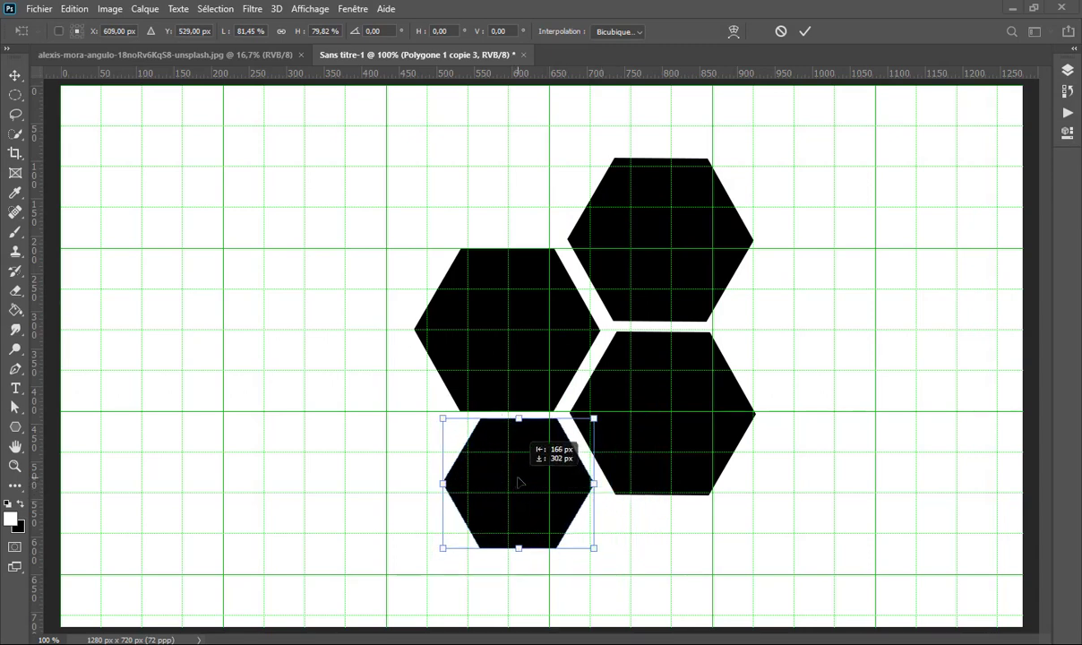
left_click_drag(518, 483, 520, 487)
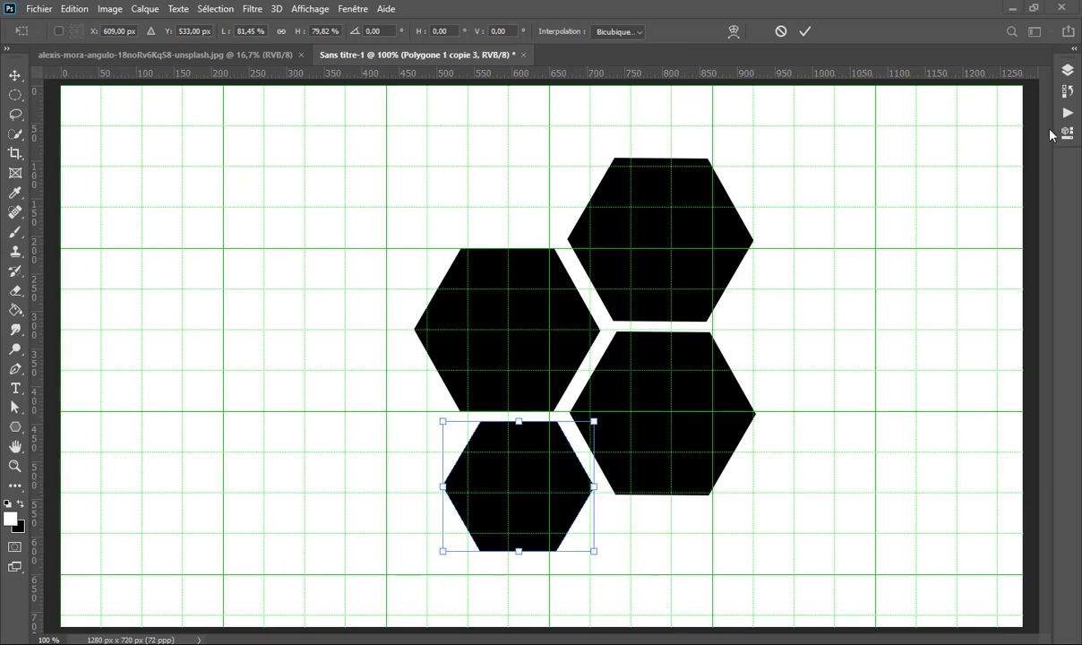
Duplicate it again, move the copy to the lower left and enlarge it to 108.62%.
left_click(1068, 70)
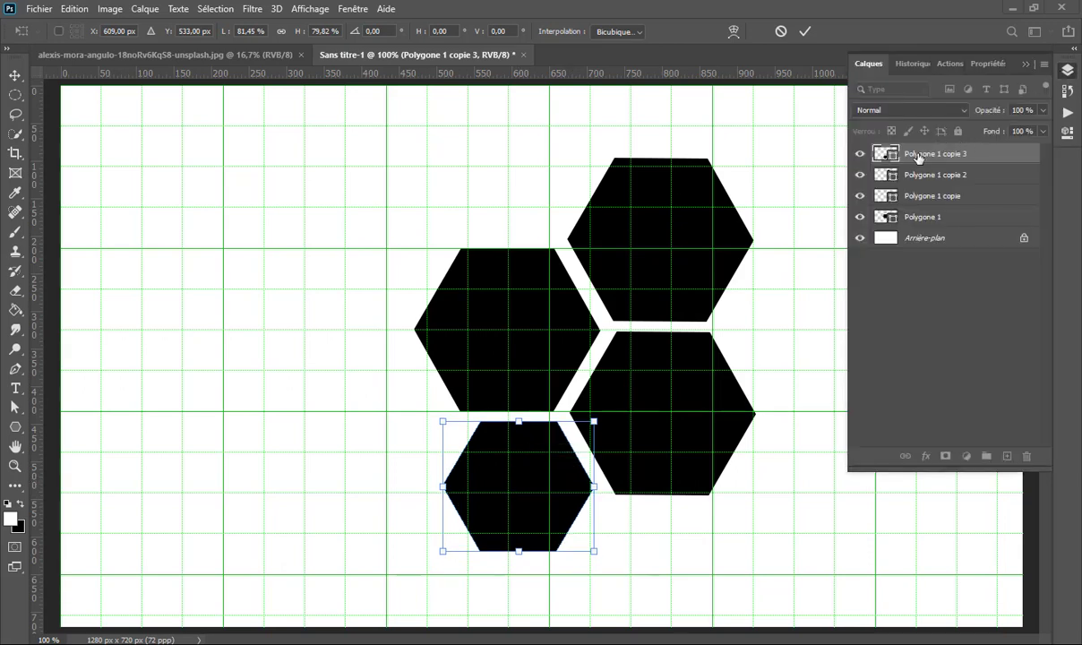
left_click_drag(917, 158, 1007, 456)
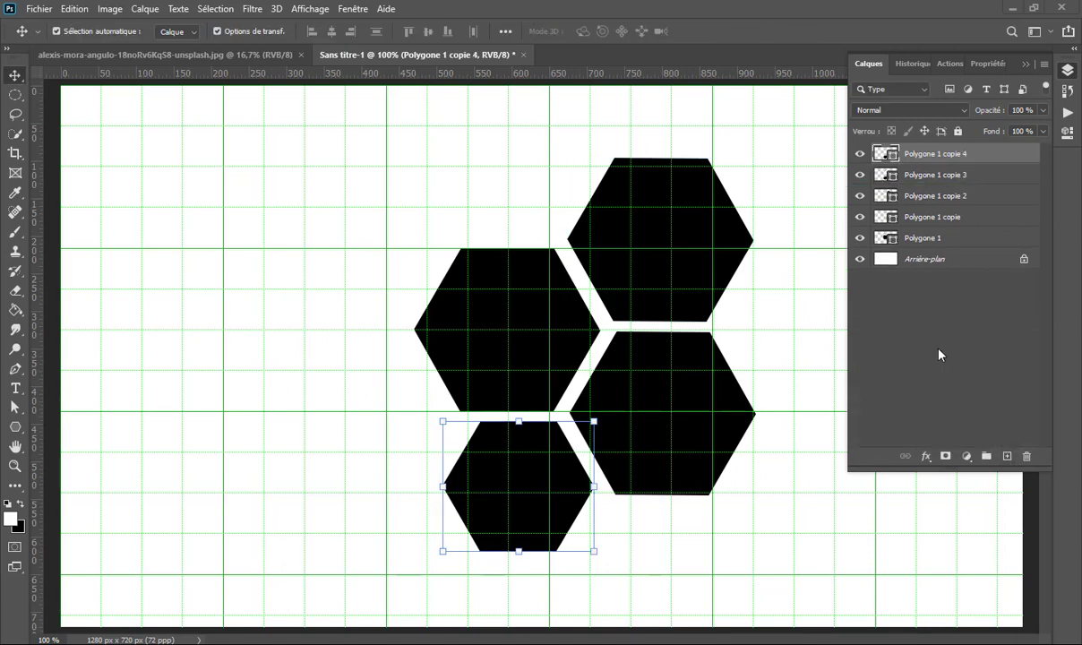
mouse_move(506, 475)
left_mouse_down()
mouse_move(367, 410)
mouse_move(362, 390)
mouse_move(375, 417)
left_mouse_up()
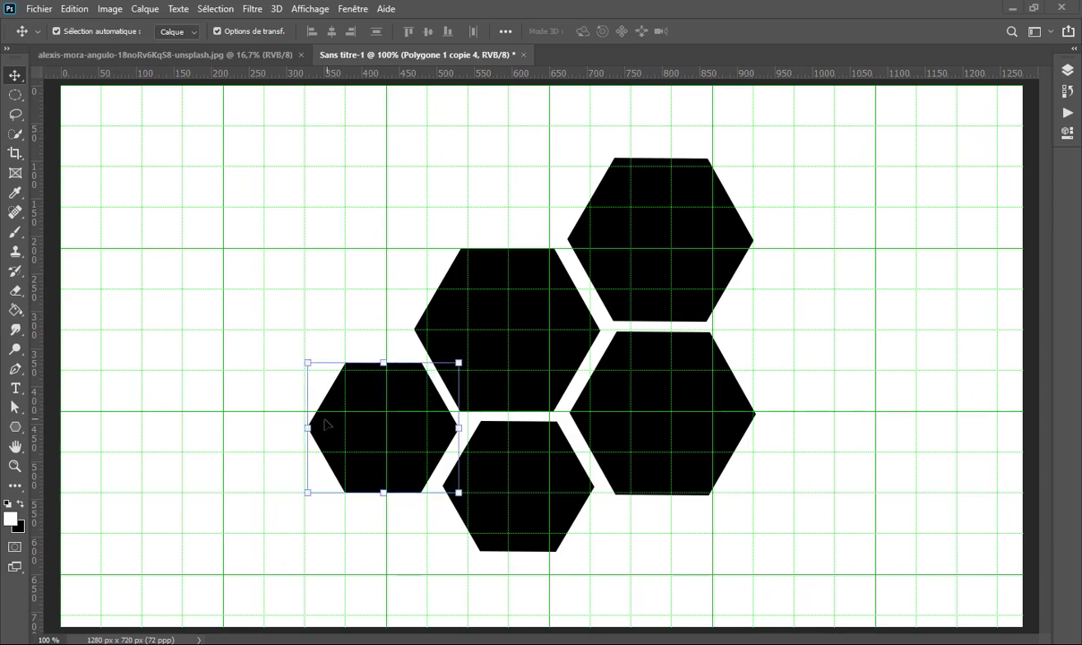
left_click_drag(307, 489, 295, 504)
left_click_drag(384, 443, 378, 435)
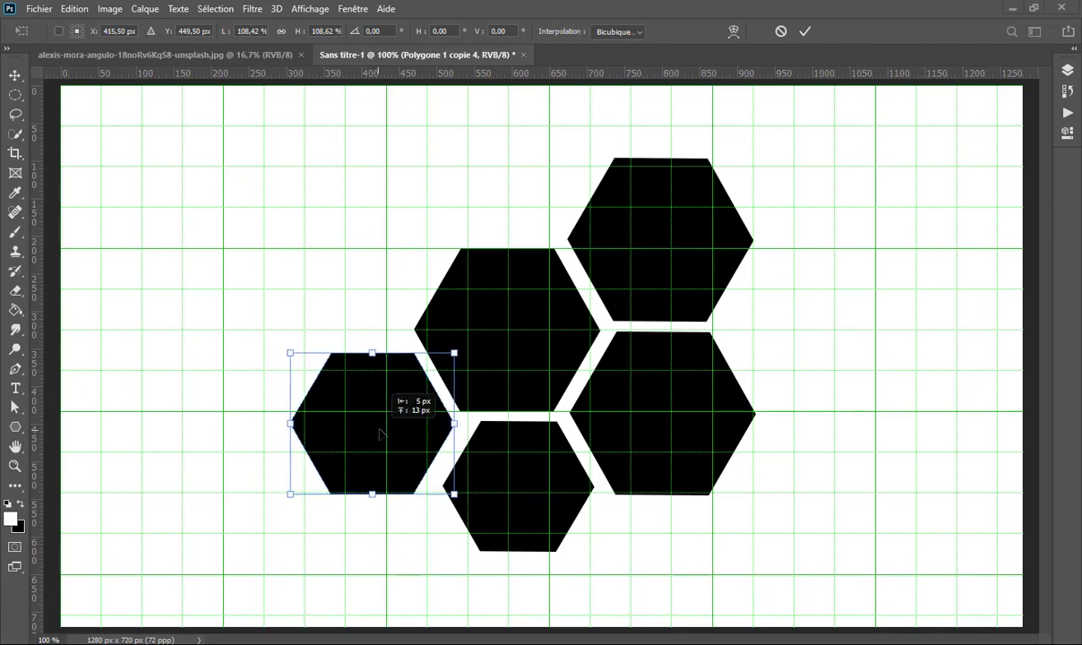
left_click_drag(379, 436, 383, 440)
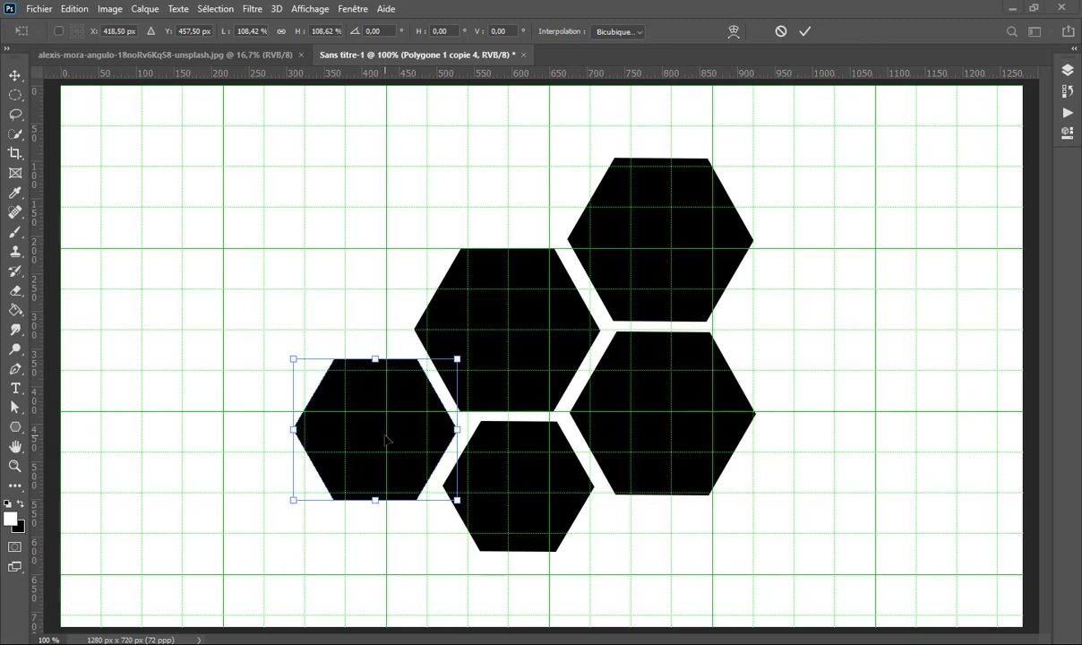
Duplicate the left hexagon, move the copy to the upper left and enlarge it to about 111%.
left_click(1067, 75)
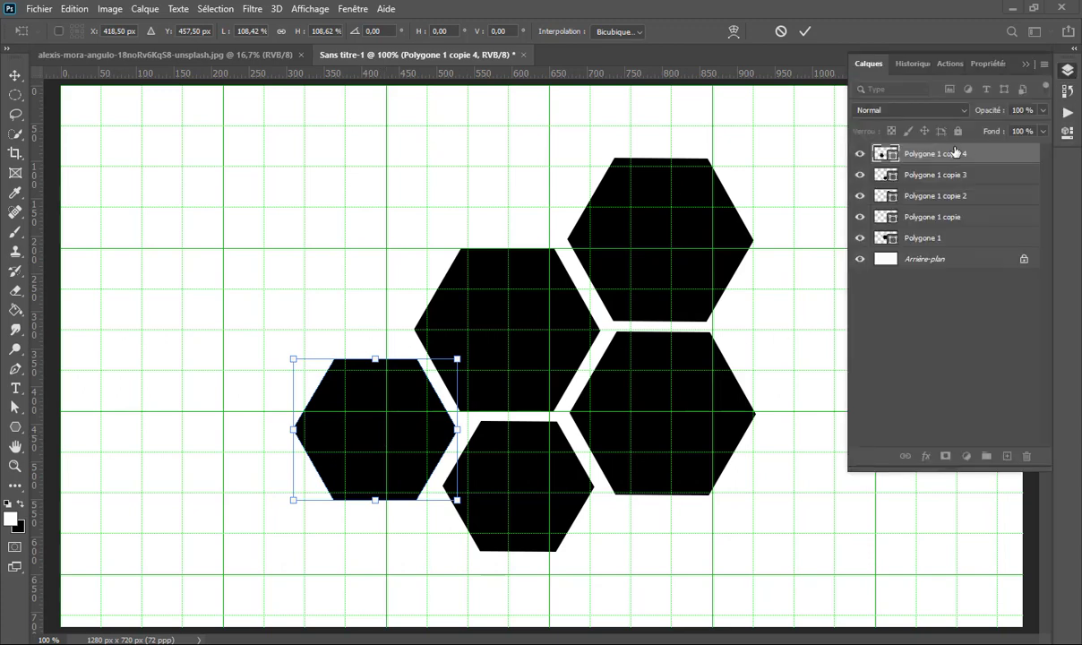
left_click_drag(945, 155, 1007, 456)
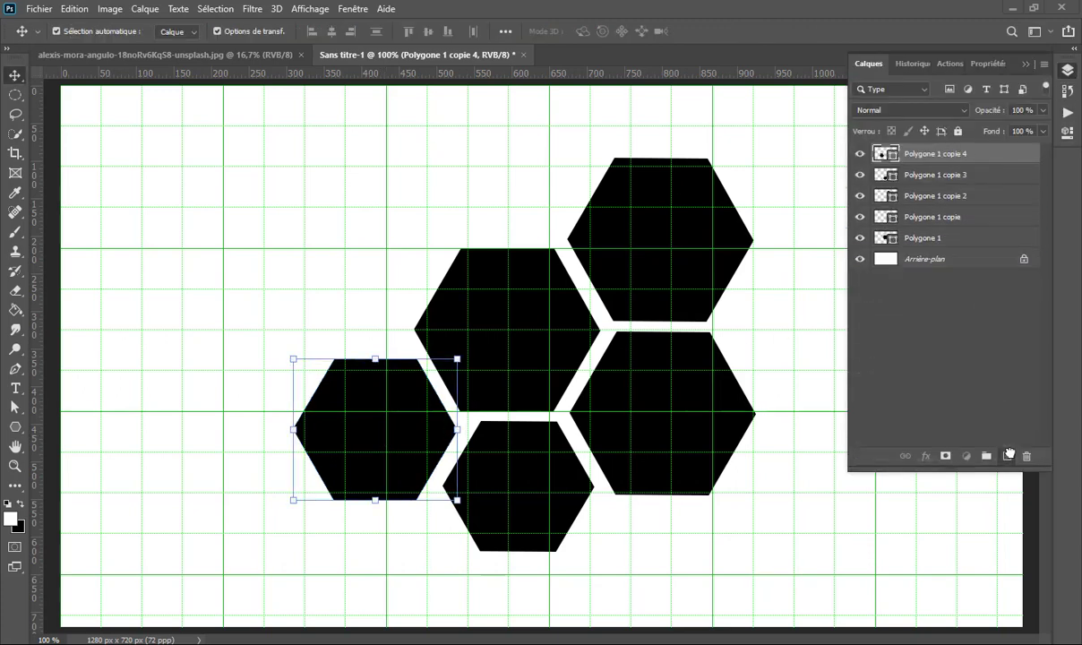
mouse_move(360, 421)
left_mouse_down()
mouse_move(489, 159)
mouse_move(379, 202)
mouse_move(356, 243)
left_mouse_up()
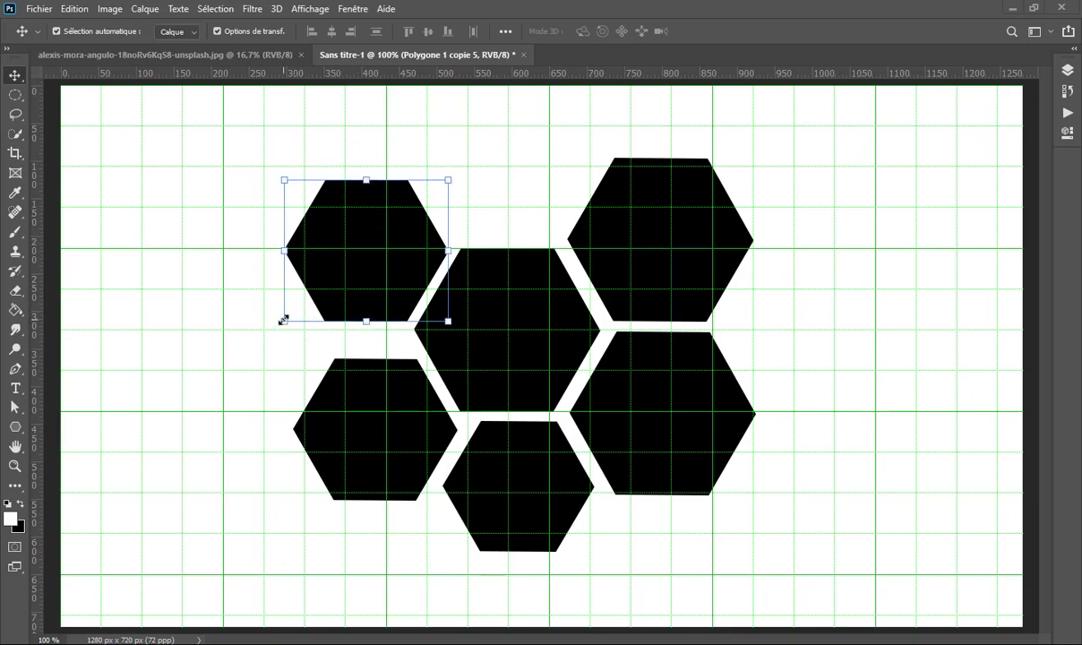
left_click_drag(283, 320, 264, 333)
left_click_drag(349, 292, 356, 305)
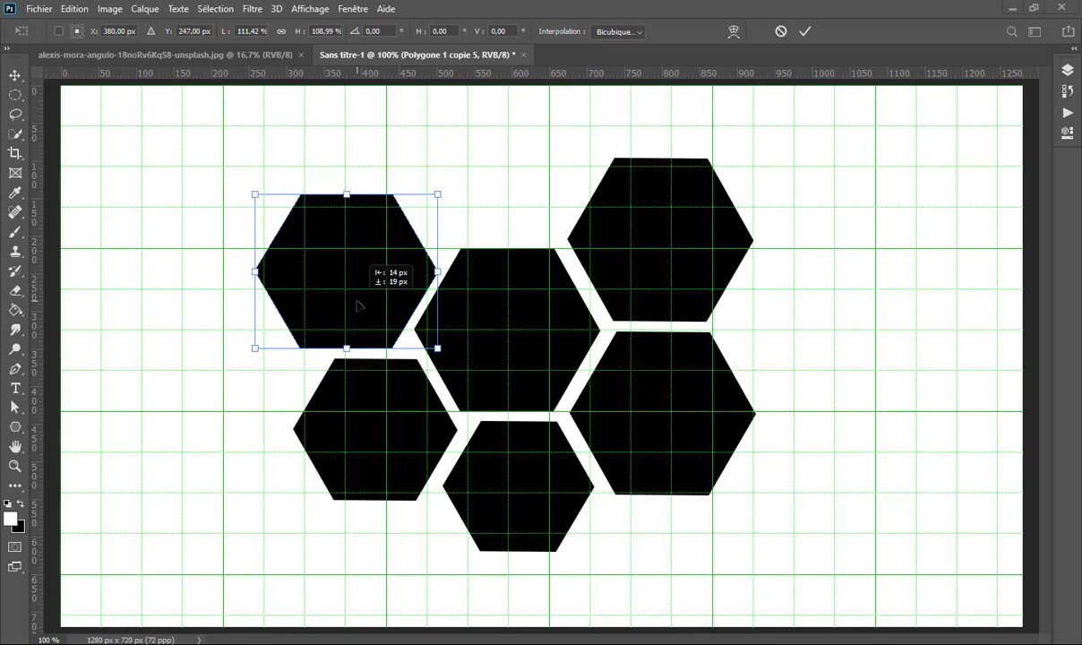
left_click_drag(357, 306, 361, 306)
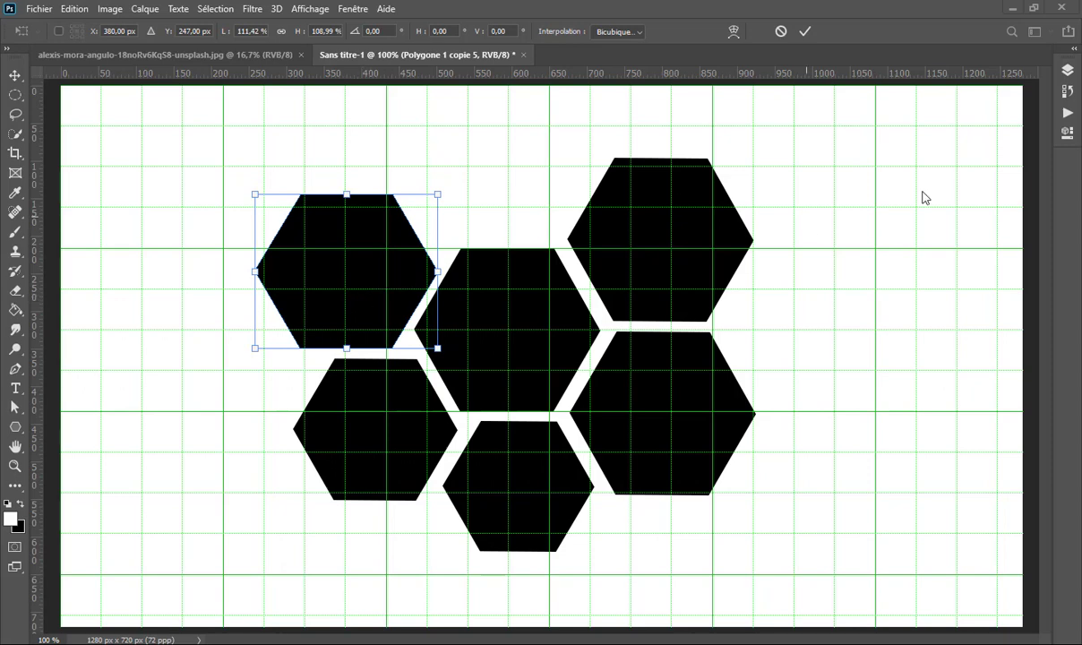
Add another hexagon copy at the top centre and nudge the upper-left hexagon into alignment.
left_click(1067, 71)
mouse_move(942, 157)
left_mouse_down()
mouse_move(1022, 389)
mouse_move(1007, 456)
left_mouse_up()
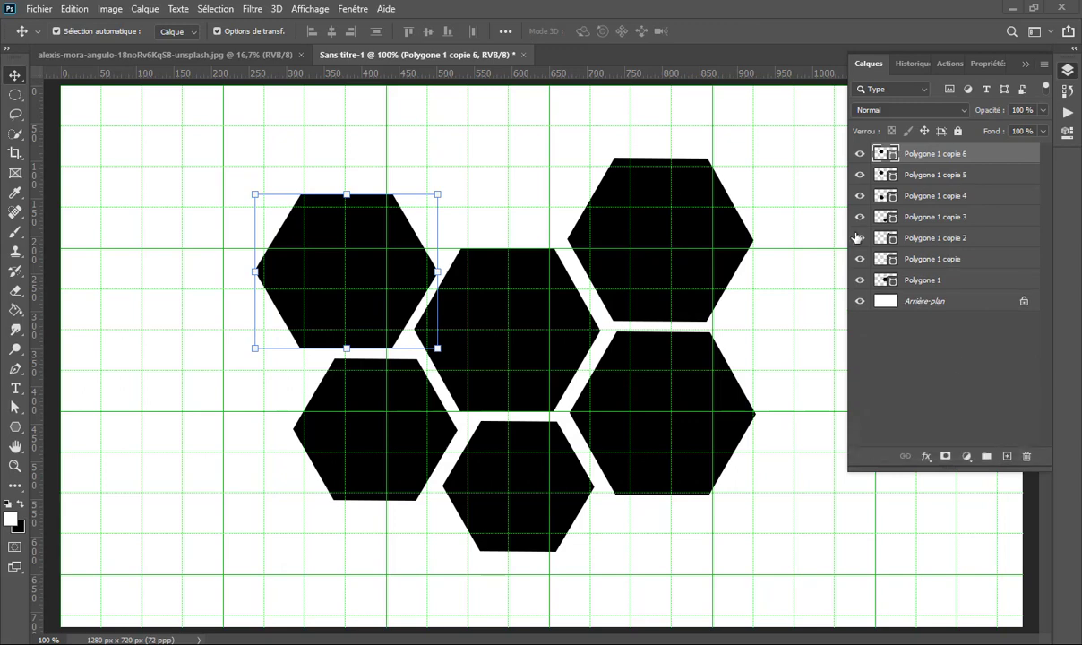
left_click(378, 275)
left_click_drag(462, 195, 538, 169)
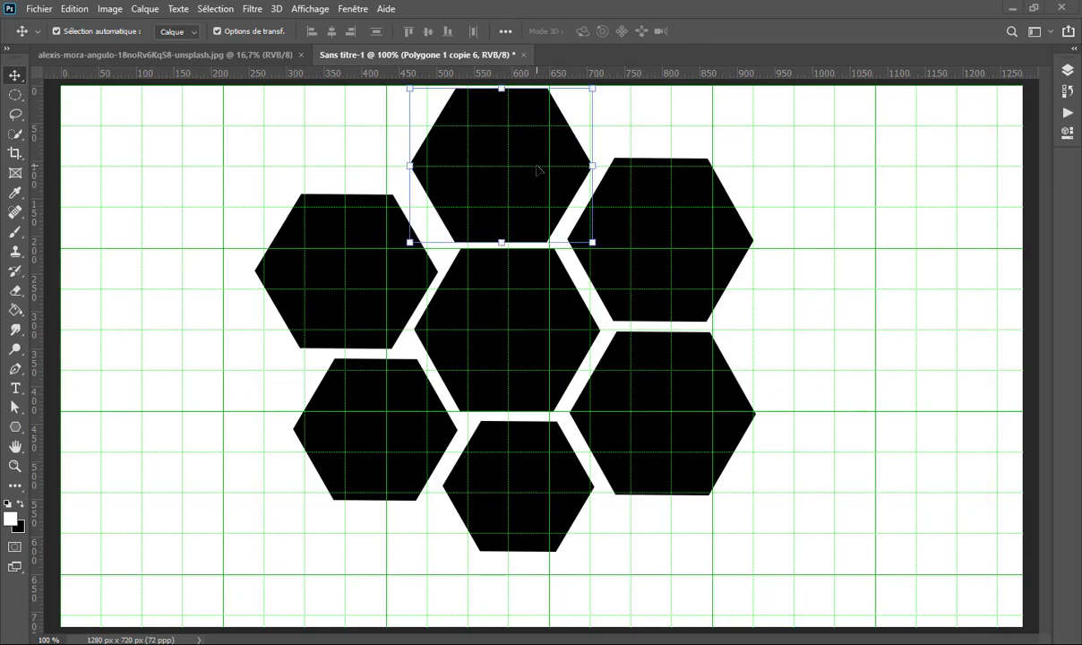
left_click(380, 285)
left_click_drag(374, 274, 381, 259)
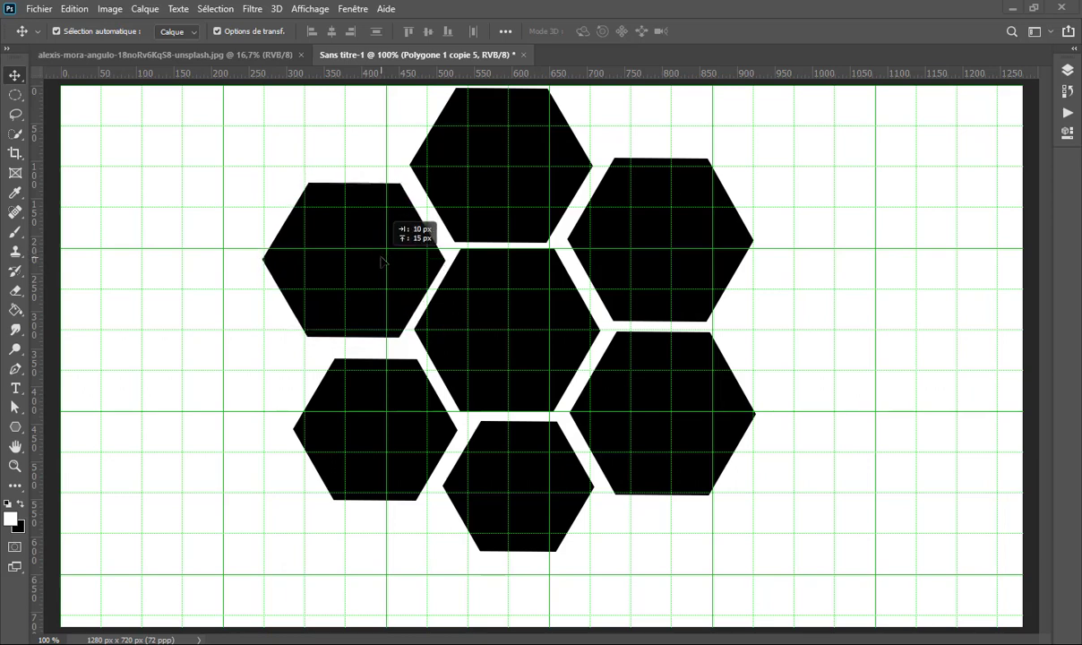
left_click_drag(381, 259, 378, 270)
left_click(380, 261)
left_click(377, 267)
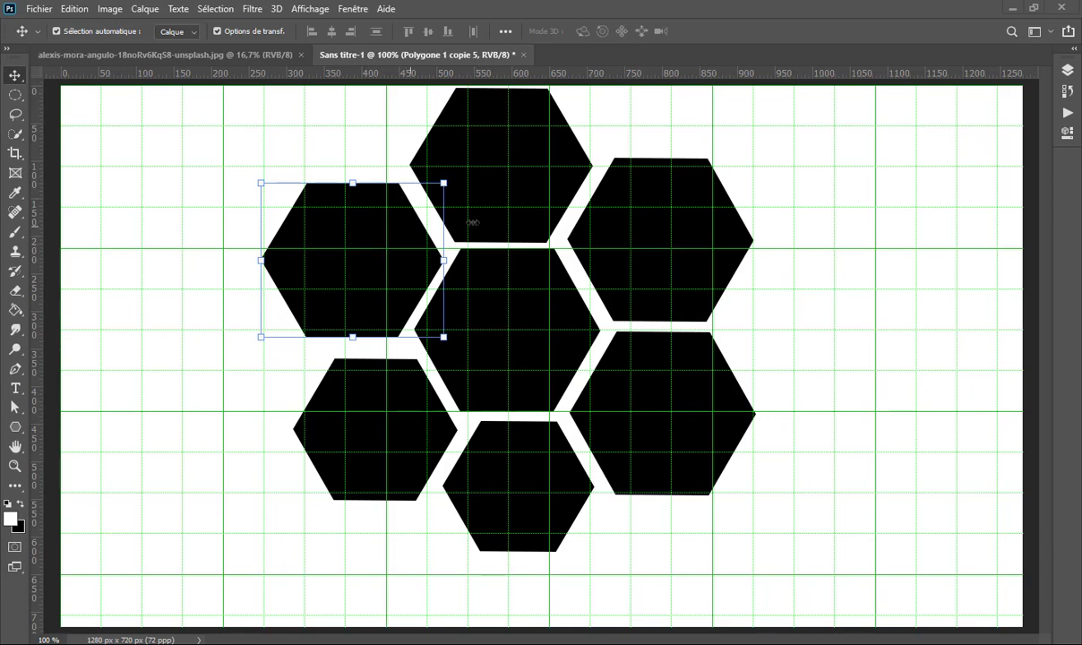
Switch off the grid overlay through Affichage > Afficher > Grille.
left_click(305, 10)
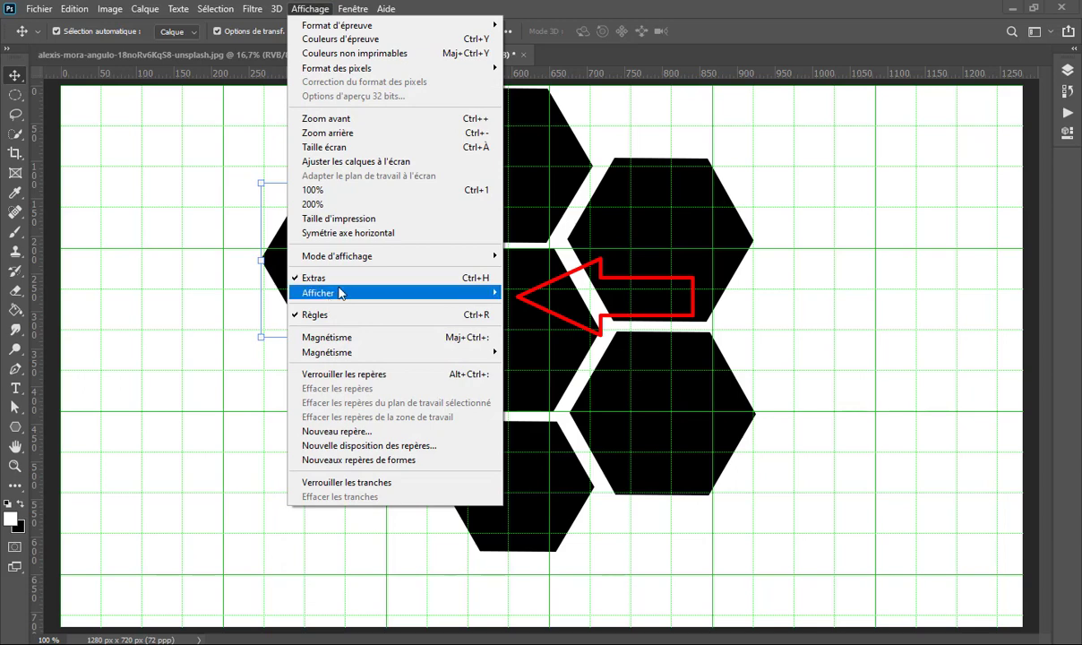
mouse_move(394, 293)
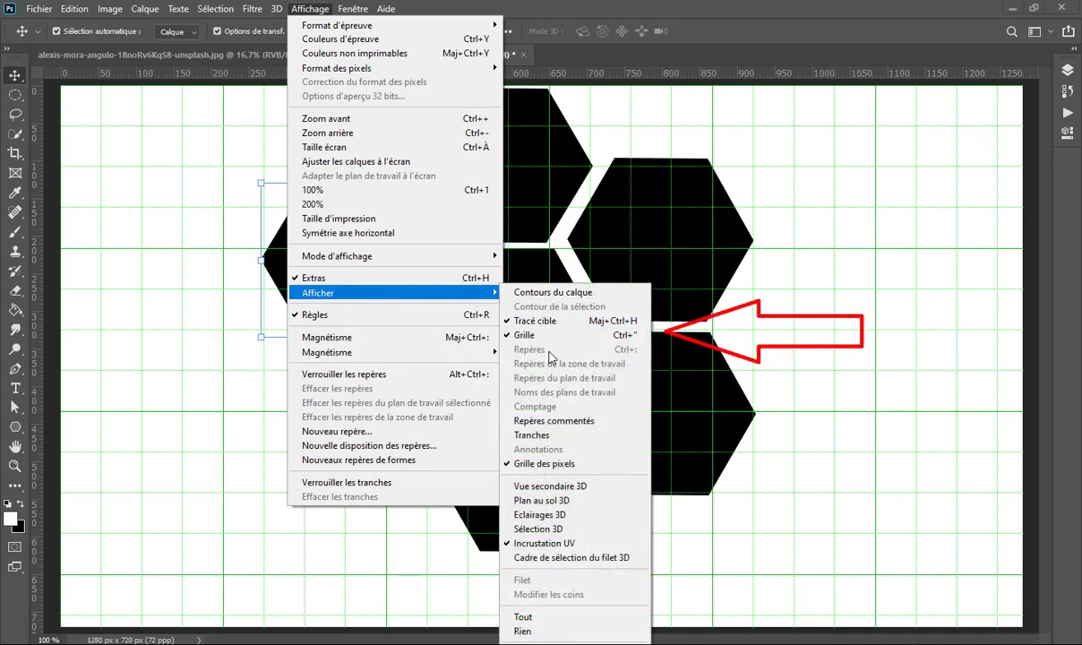
left_click(537, 335)
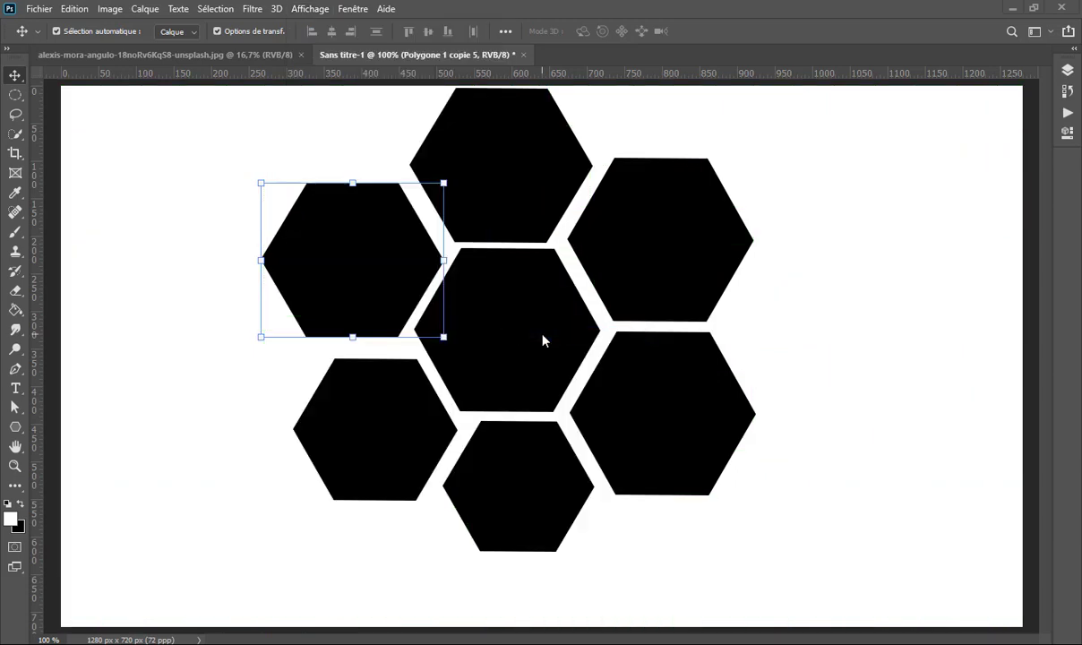
Drag the beekeeper photo into Sans titre-1 as a new layer and shift it around the canvas.
left_click(184, 52)
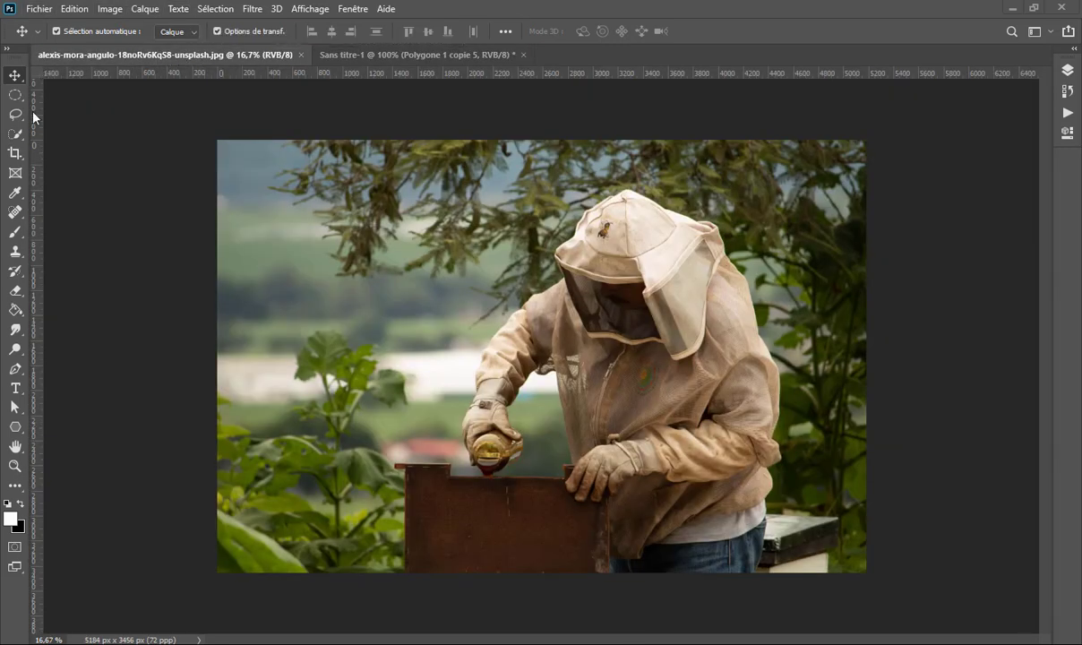
mouse_move(542, 368)
left_mouse_down()
mouse_move(492, 283)
mouse_move(479, 144)
left_mouse_up()
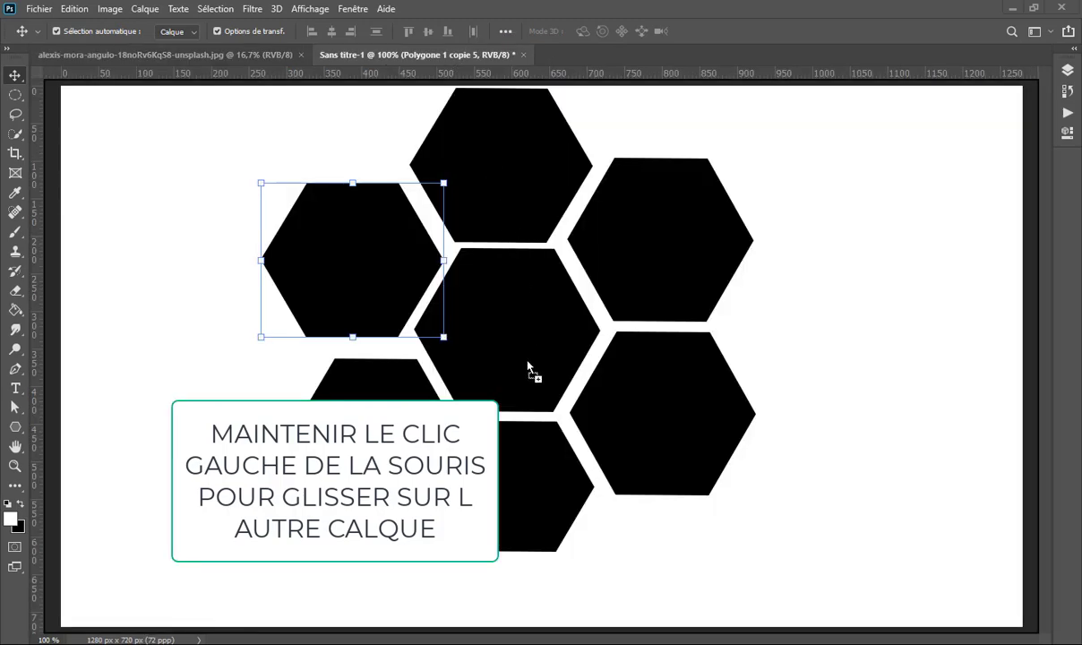
left_click_drag(480, 144, 536, 385)
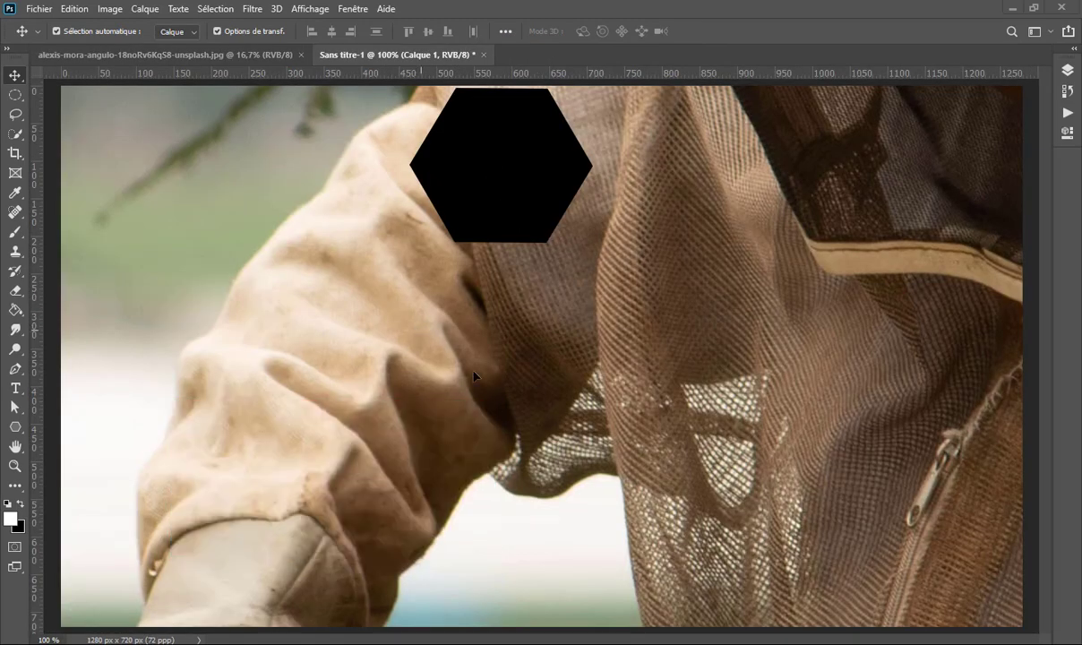
left_click_drag(428, 332, 637, 499)
left_click_drag(501, 382, 633, 484)
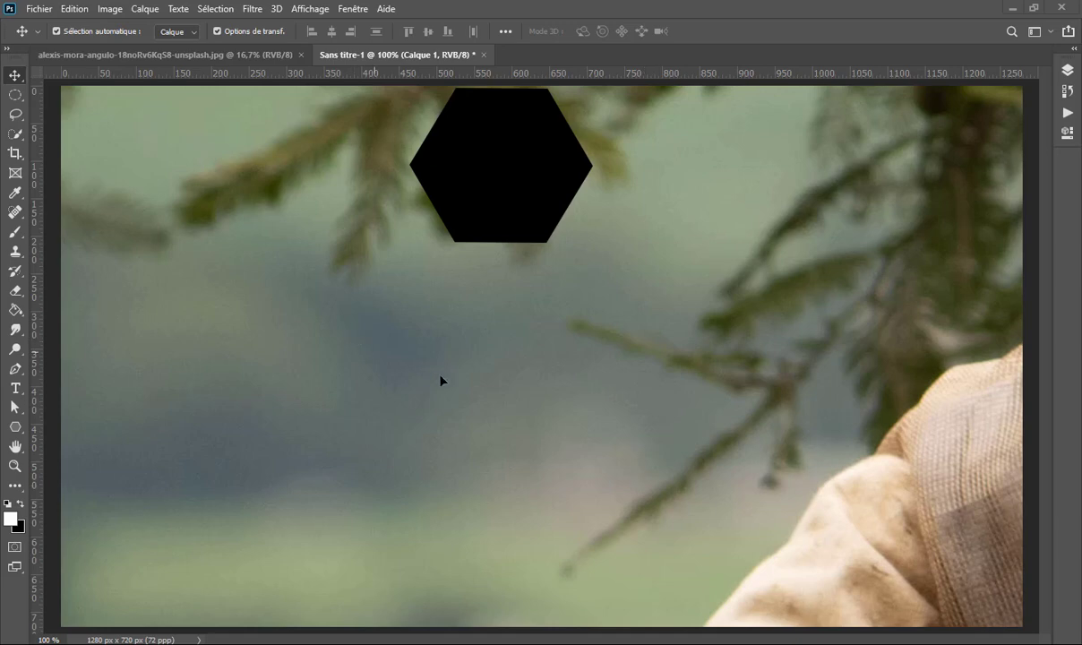
left_click_drag(441, 380, 527, 410)
mouse_move(394, 391)
left_mouse_down()
mouse_move(421, 455)
mouse_move(521, 527)
left_mouse_up()
left_click_drag(258, 401, 447, 495)
mouse_move(254, 374)
left_mouse_down()
mouse_move(521, 502)
mouse_move(438, 612)
left_mouse_up()
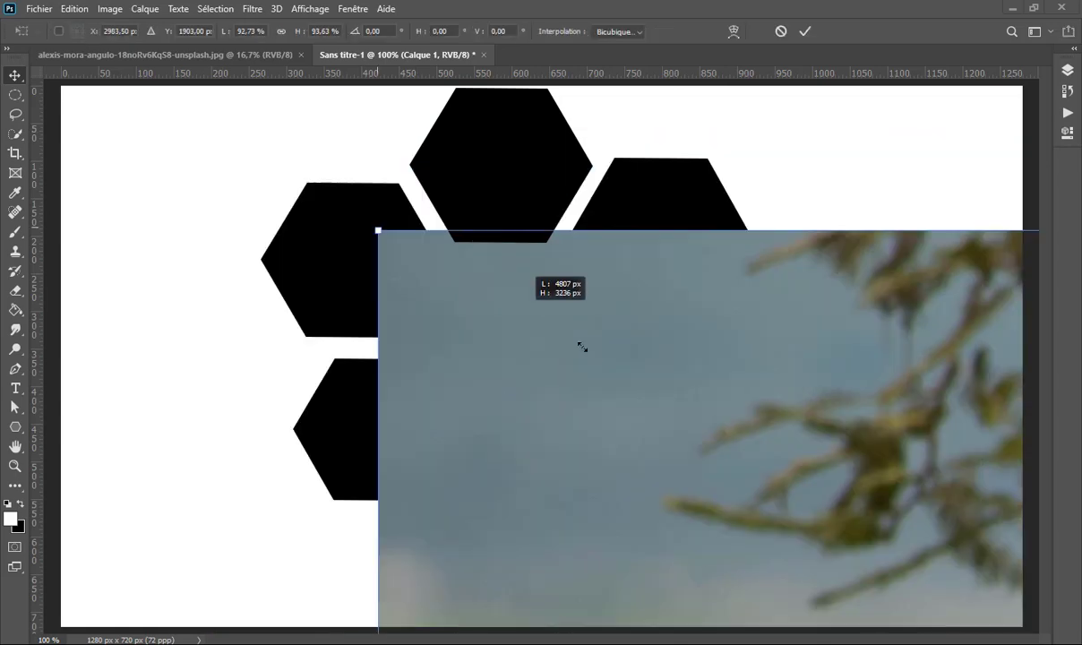
Scale the photo down to about 16.74% and move it over the hexagons.
mouse_move(212, 132)
left_mouse_down()
mouse_move(736, 411)
mouse_move(436, 362)
mouse_move(245, 229)
left_mouse_up()
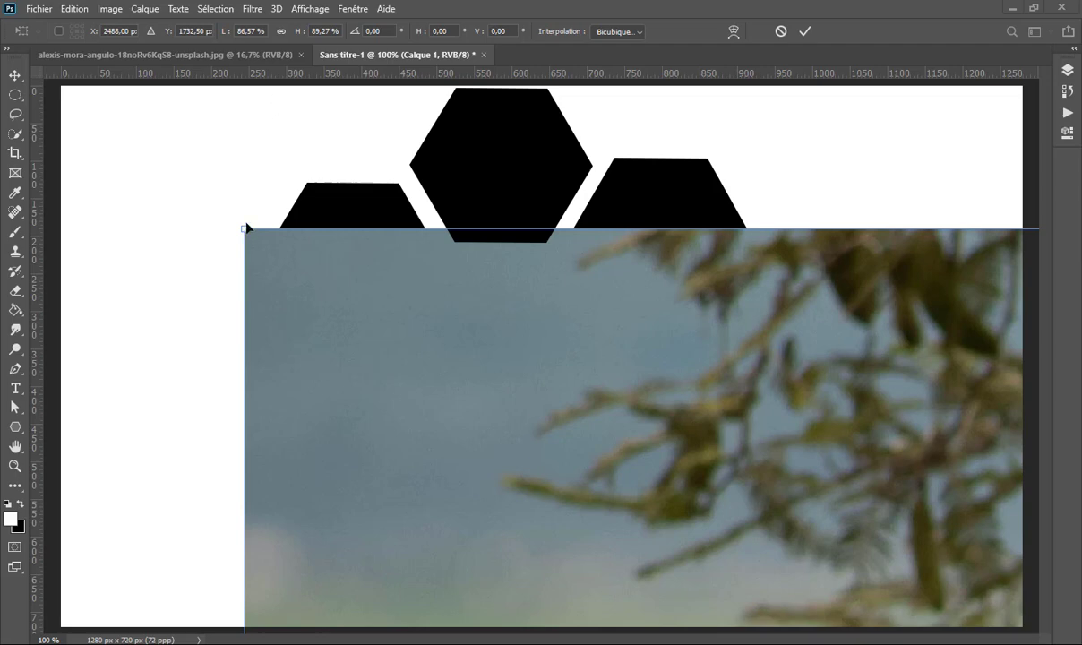
left_click_drag(248, 229, 730, 505)
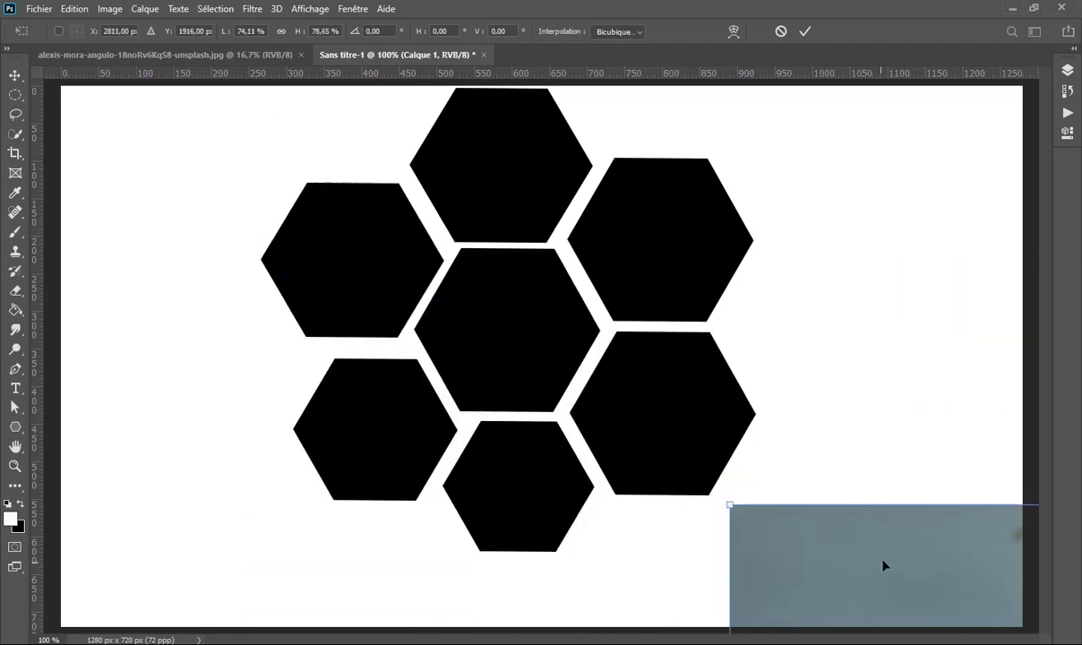
left_click_drag(883, 566, 223, 262)
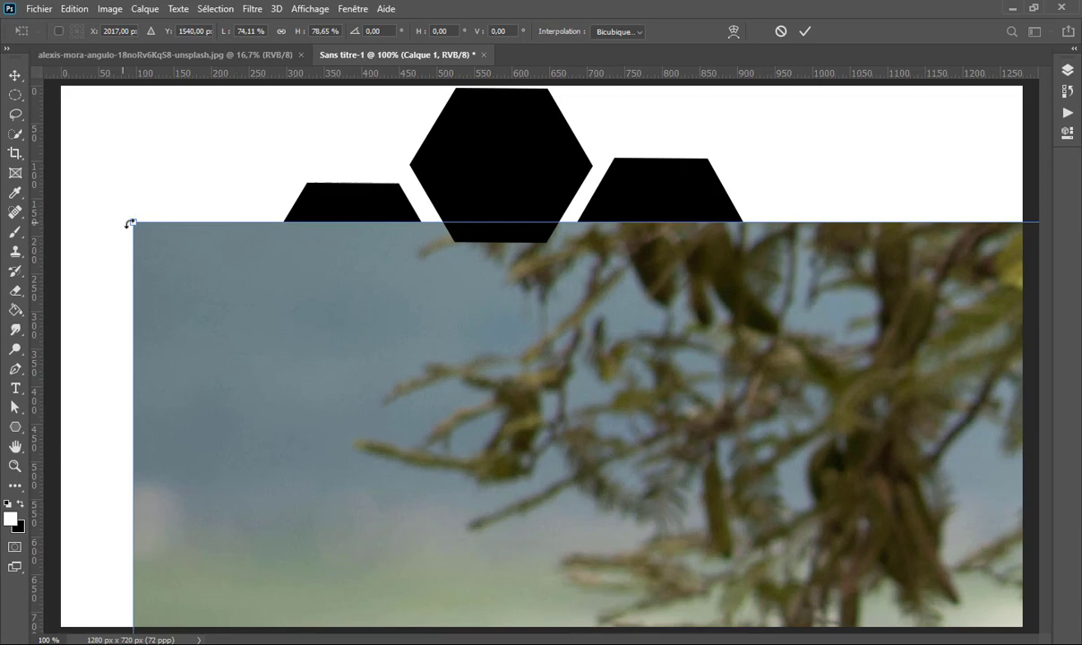
left_click_drag(130, 224, 702, 517)
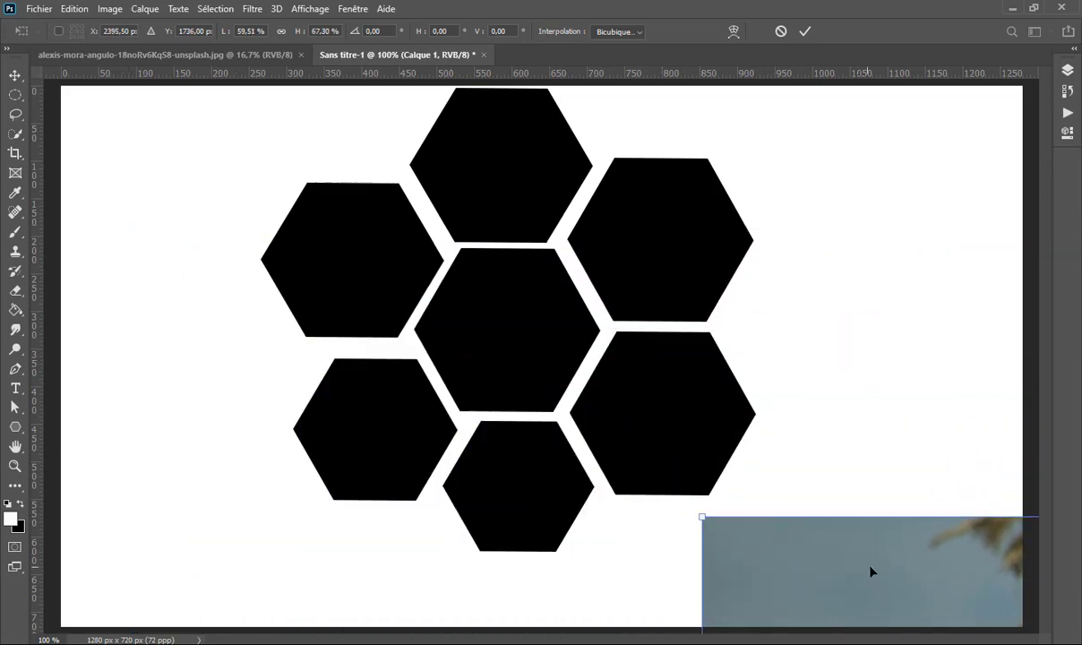
left_click_drag(871, 571, 291, 235)
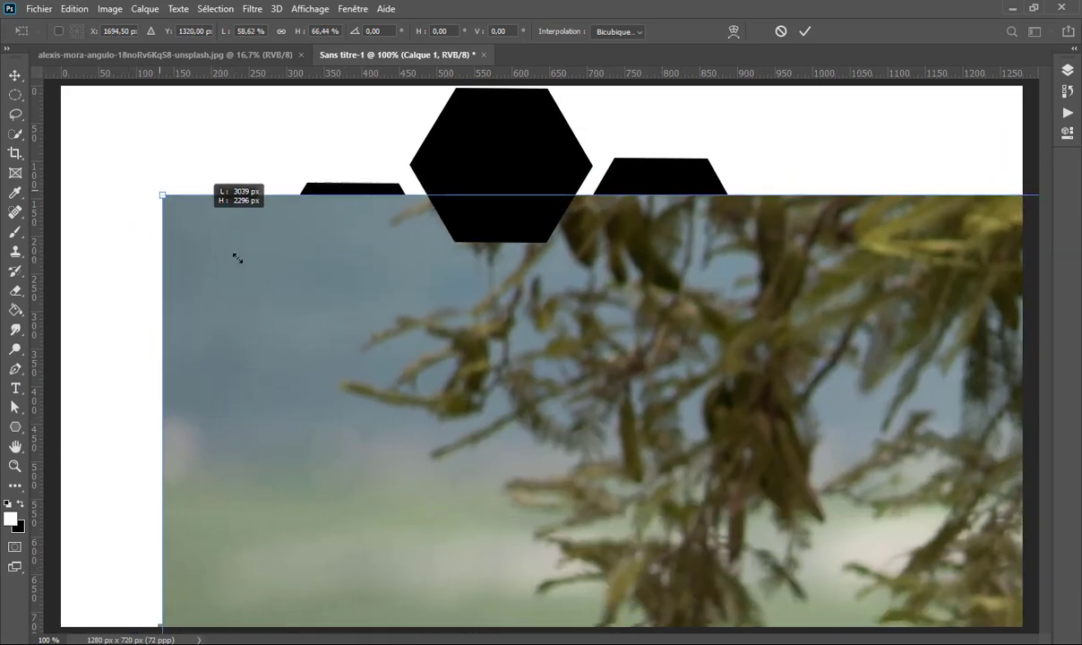
left_click_drag(237, 258, 580, 471)
mouse_move(739, 517)
left_mouse_down()
mouse_move(437, 376)
mouse_move(338, 282)
left_mouse_up()
mouse_move(144, 199)
left_mouse_down()
mouse_move(603, 446)
mouse_move(637, 479)
left_mouse_up()
mouse_move(852, 574)
left_mouse_down()
mouse_move(439, 323)
mouse_move(261, 258)
left_mouse_up()
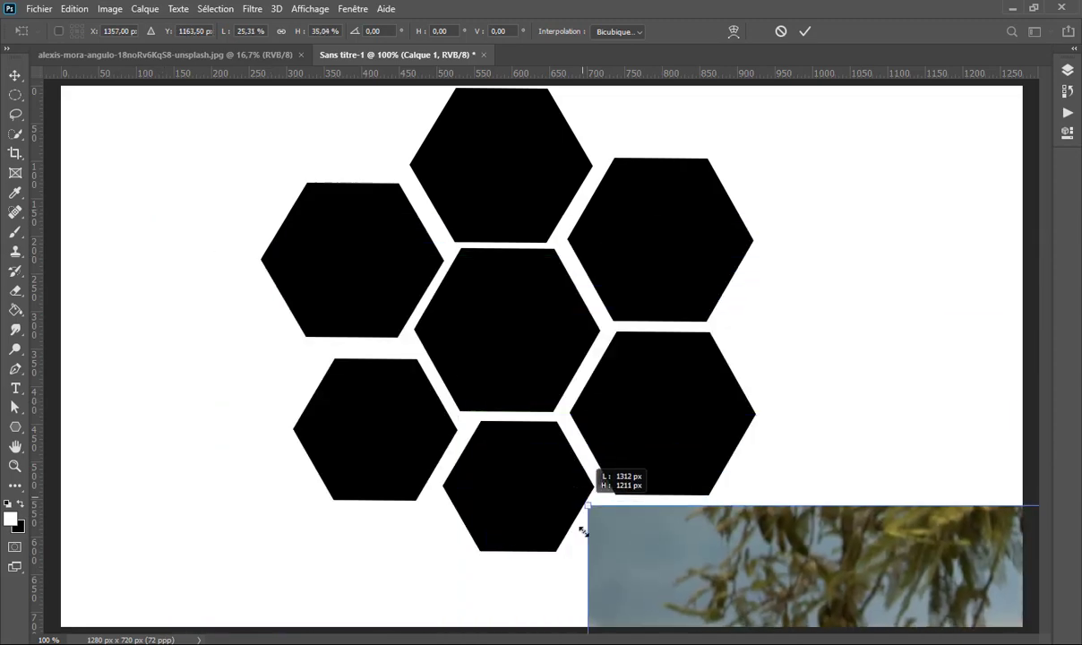
left_click_drag(160, 210, 583, 568)
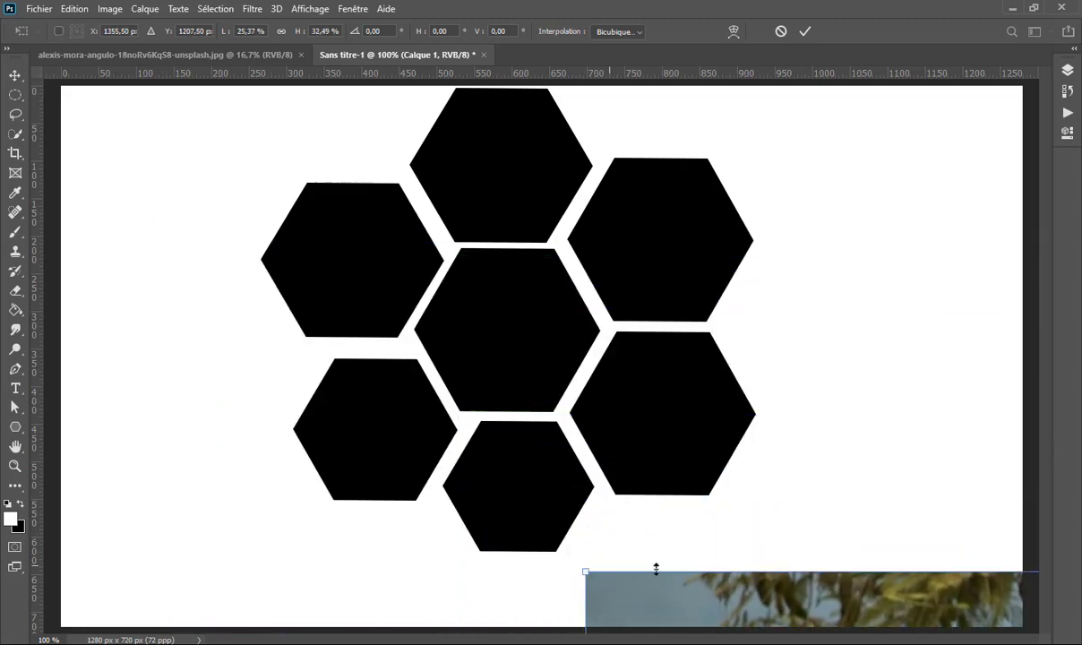
mouse_move(753, 566)
left_mouse_down()
mouse_move(188, 217)
mouse_move(494, 458)
left_mouse_up()
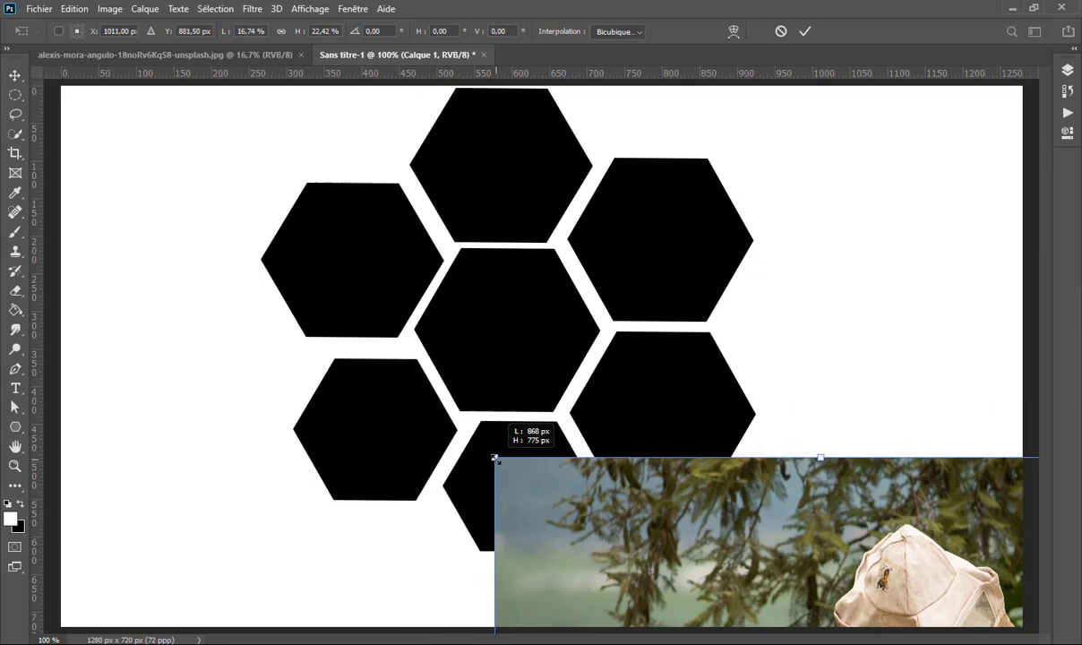
left_click_drag(794, 582, 456, 238)
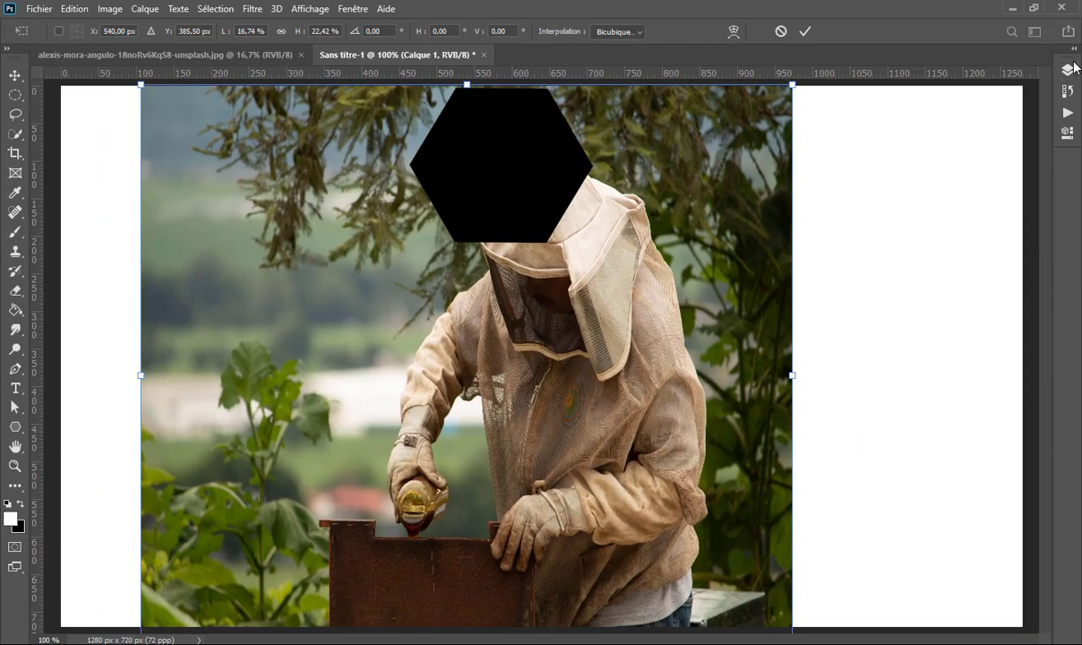
Move Calque 1 to the top of the layer stack and lower its opacity to 58%.
left_click(1074, 67)
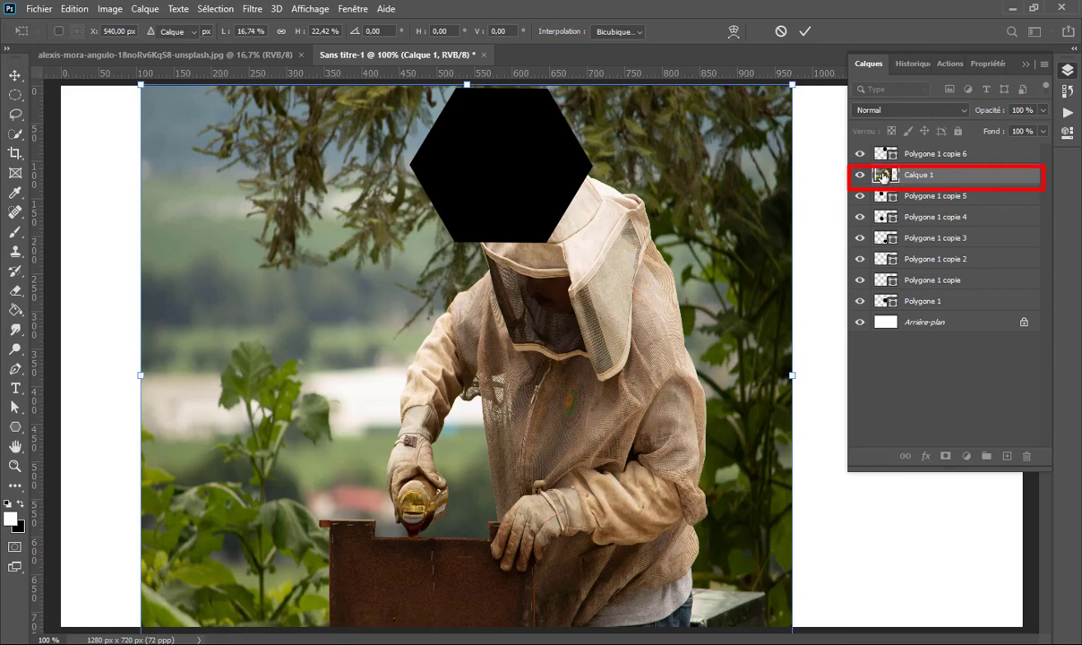
left_click_drag(883, 176, 898, 145)
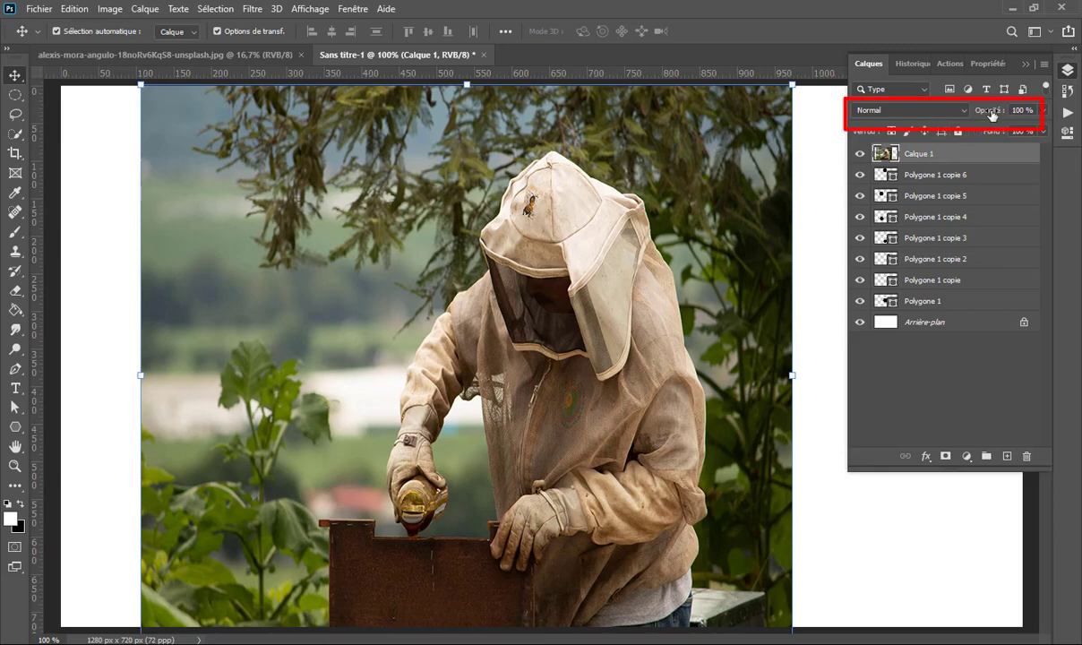
left_click_drag(991, 114, 964, 114)
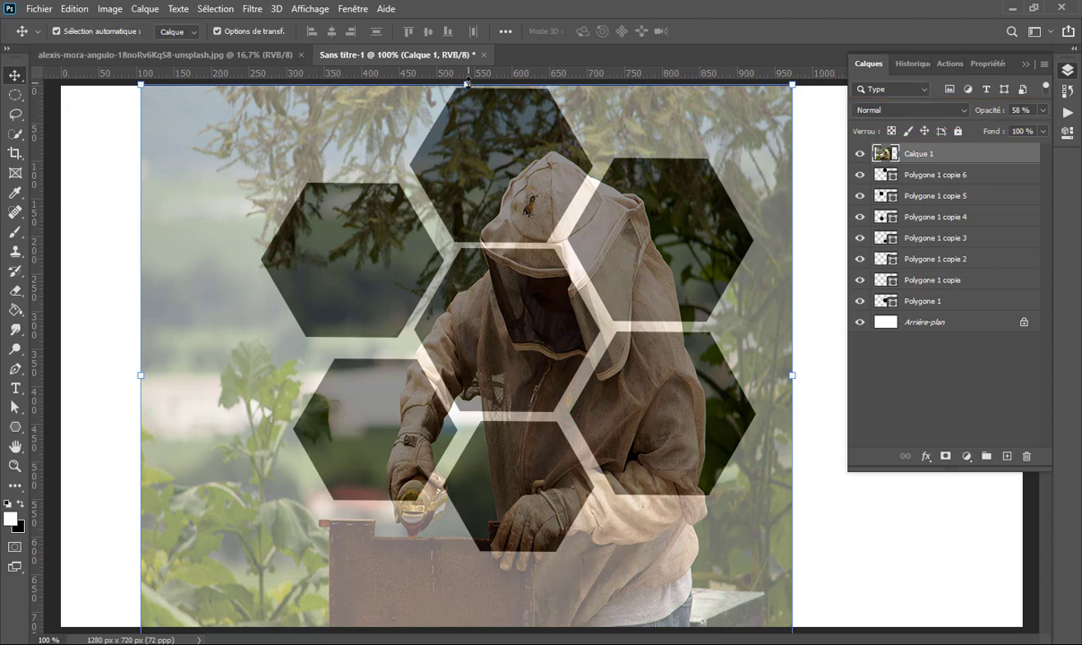
Resize and reposition the photo over the honeycomb, then restore its opacity to 100%.
key("F7")
left_click_drag(470, 578, 469, 505)
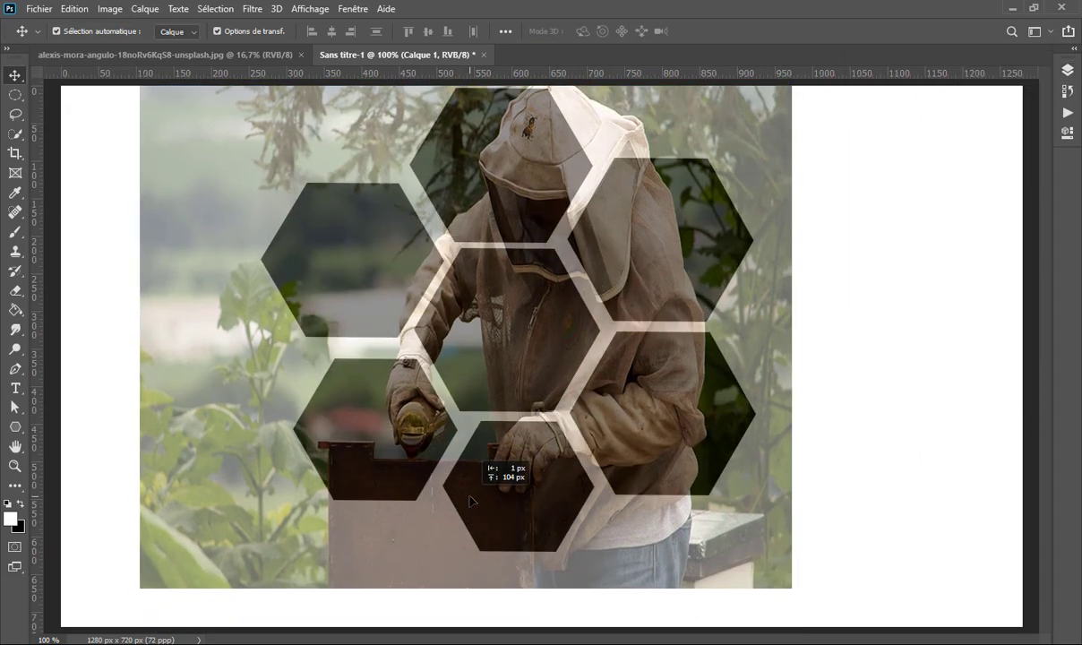
left_click_drag(466, 591, 466, 543)
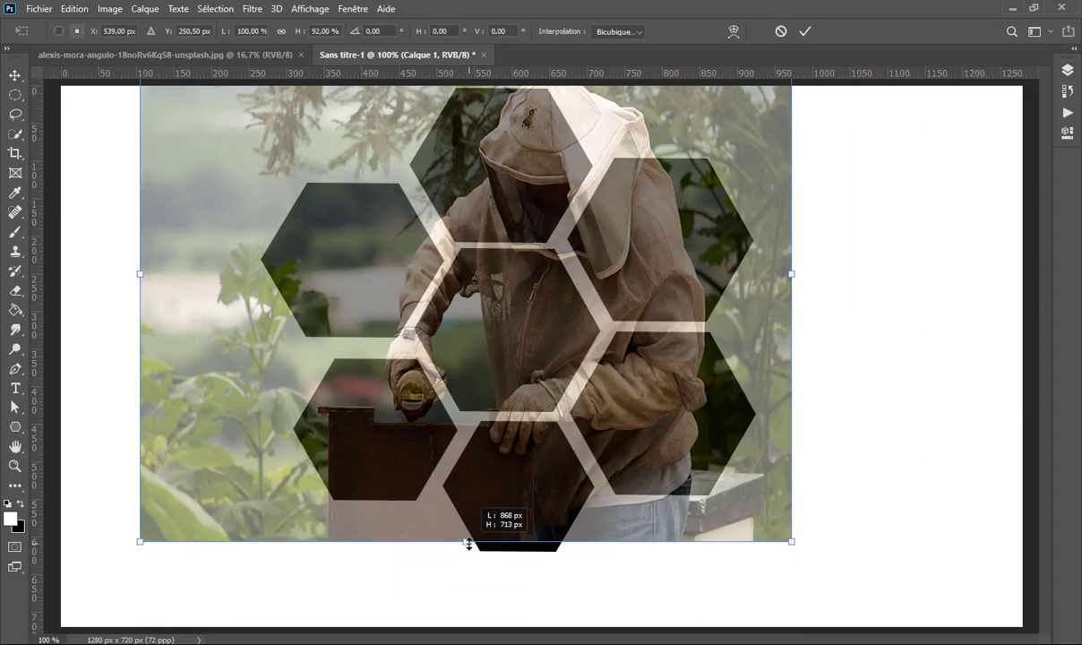
left_click_drag(545, 358, 525, 388)
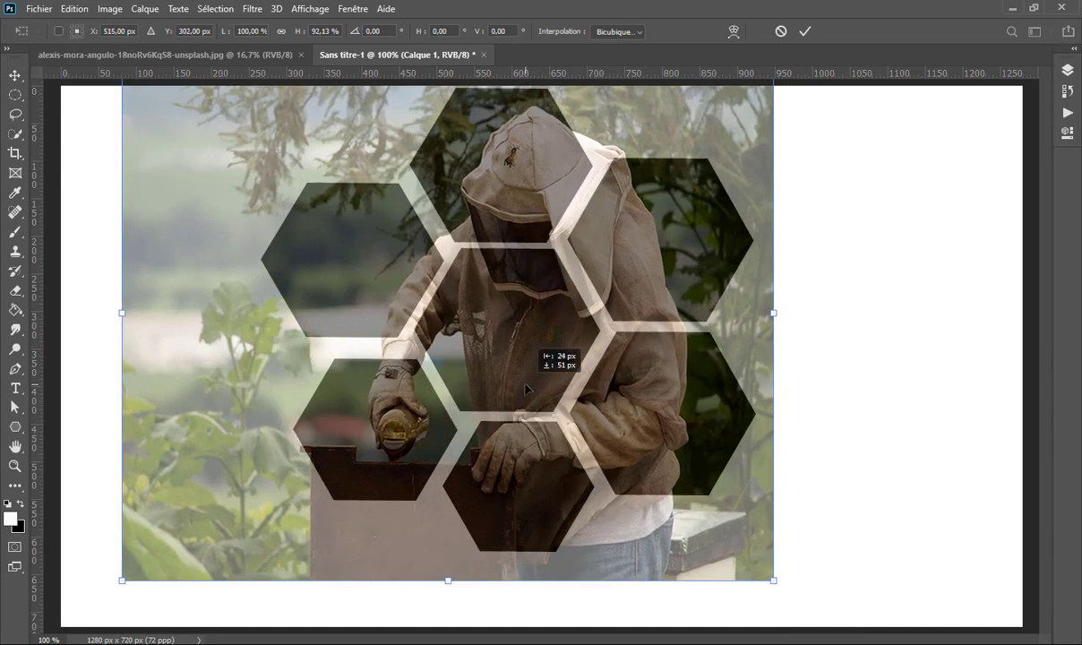
left_click_drag(528, 388, 510, 388)
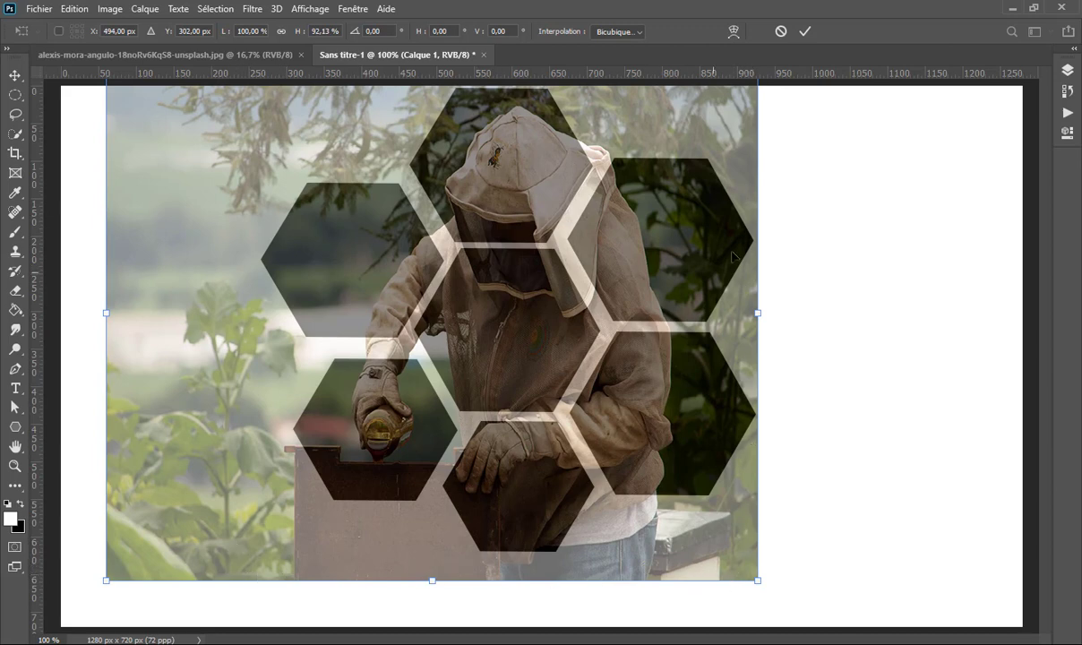
left_click(804, 32)
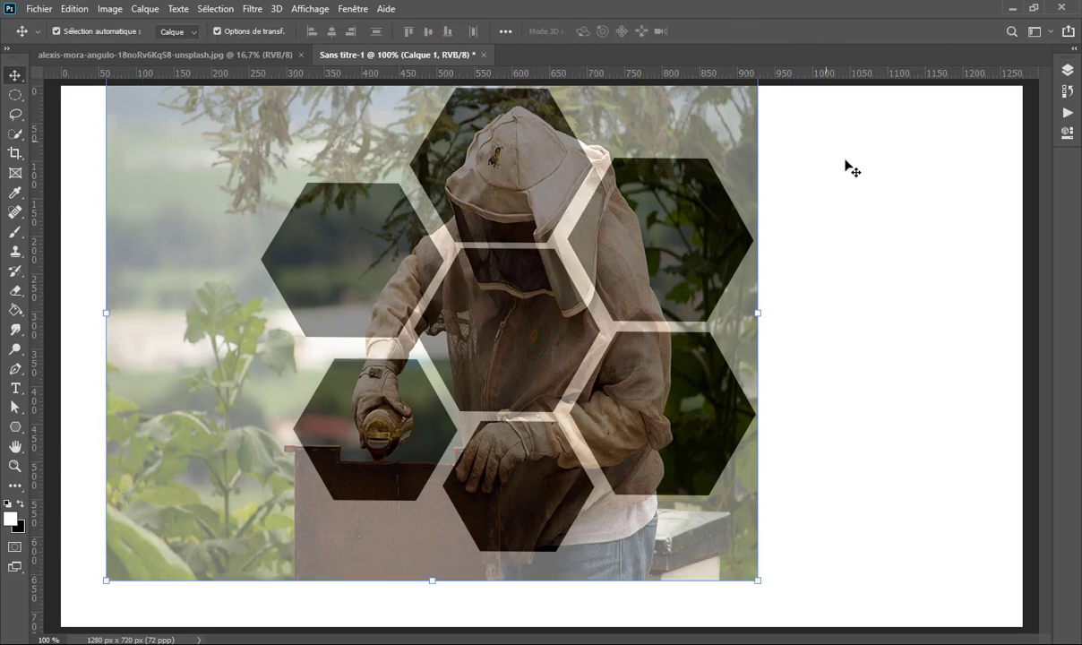
left_click(1067, 69)
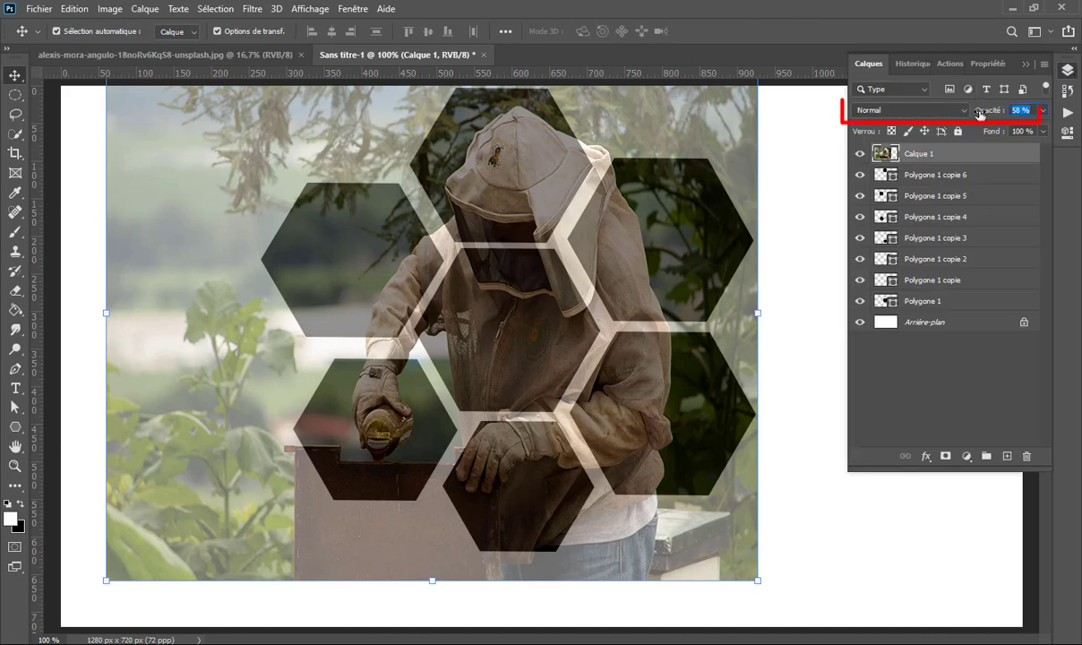
left_click_drag(992, 113, 1050, 111)
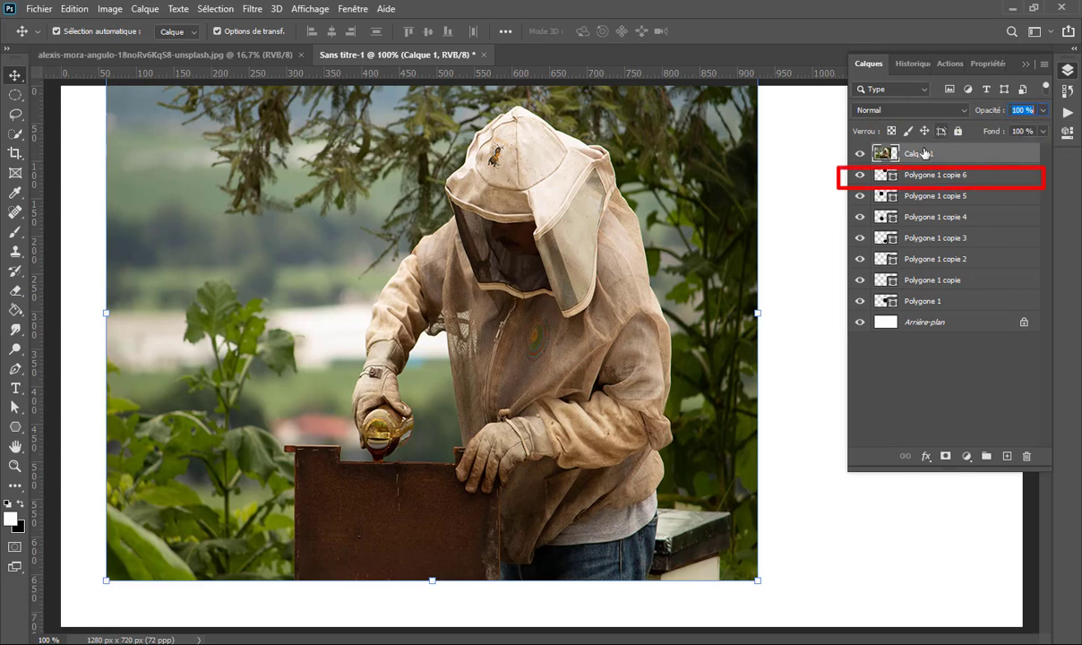
Merge the seven hexagon layers into one shape with Fusionner les formes.
left_click(952, 177)
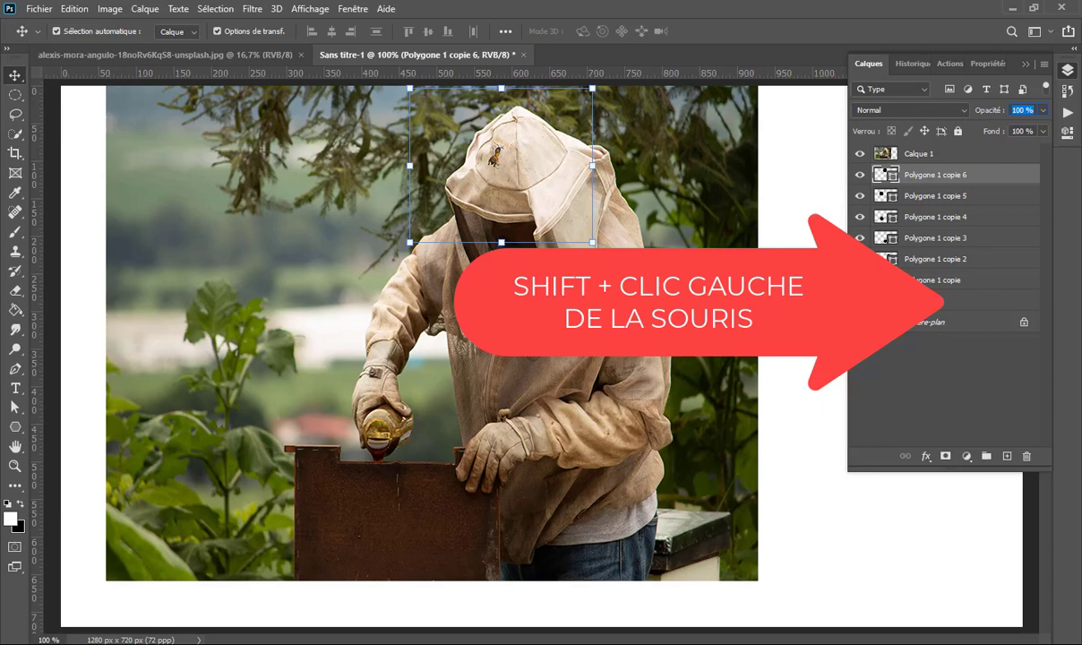
left_click(936, 280, "shift")
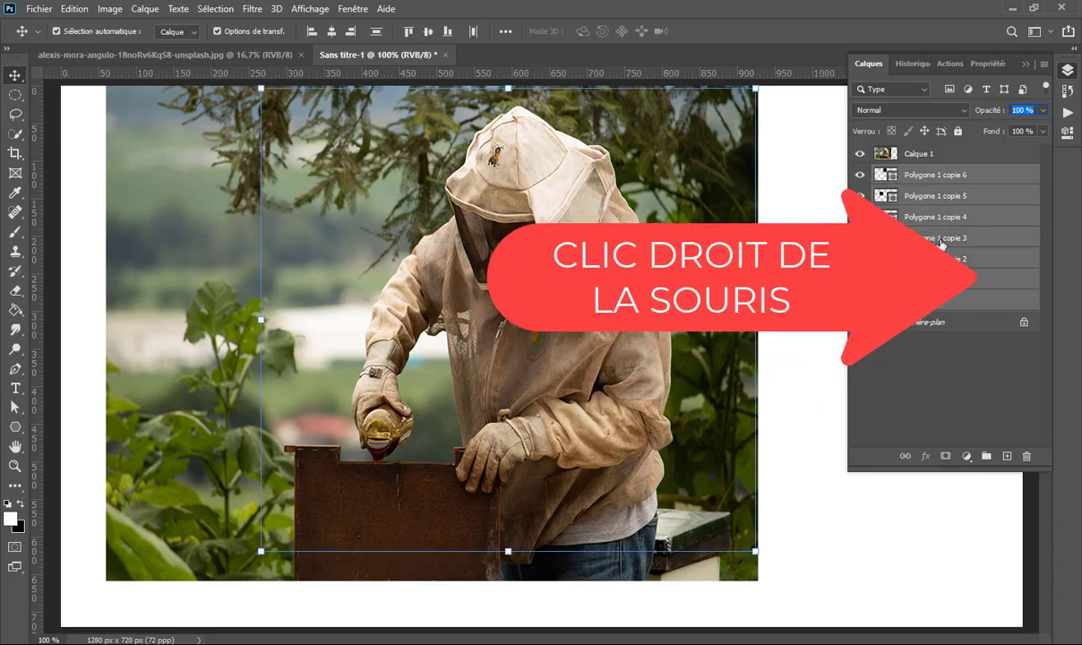
right_click(1012, 273)
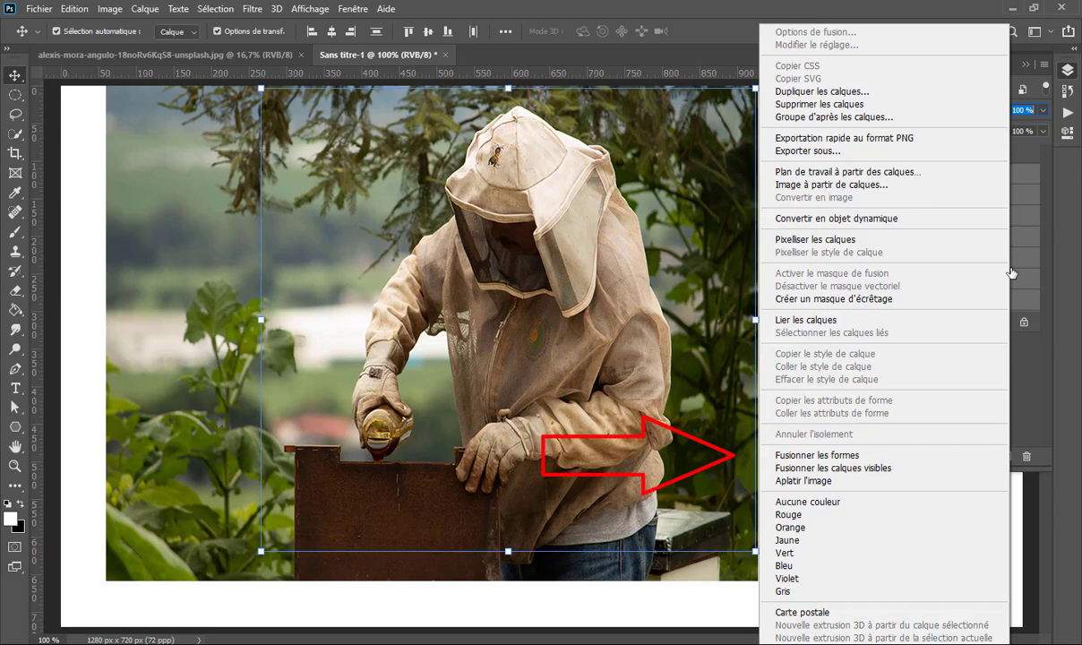
left_click(843, 457)
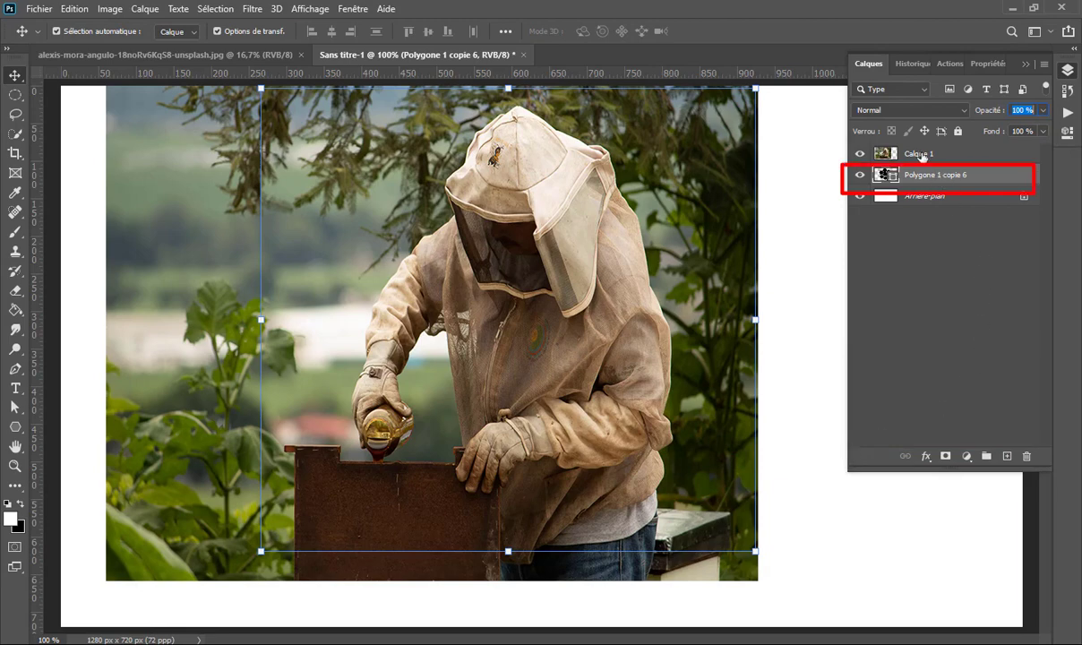
Clip the beekeeper photo (Calque 1) into the merged hexagon layer as a clipping mask.
left_click(921, 155)
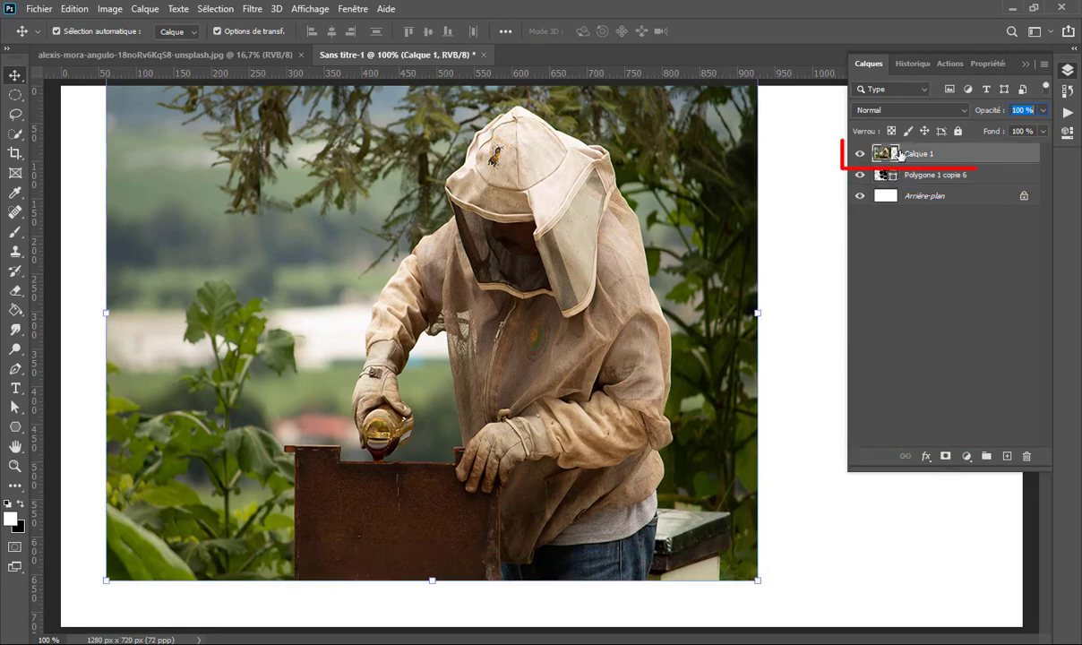
right_click(997, 158)
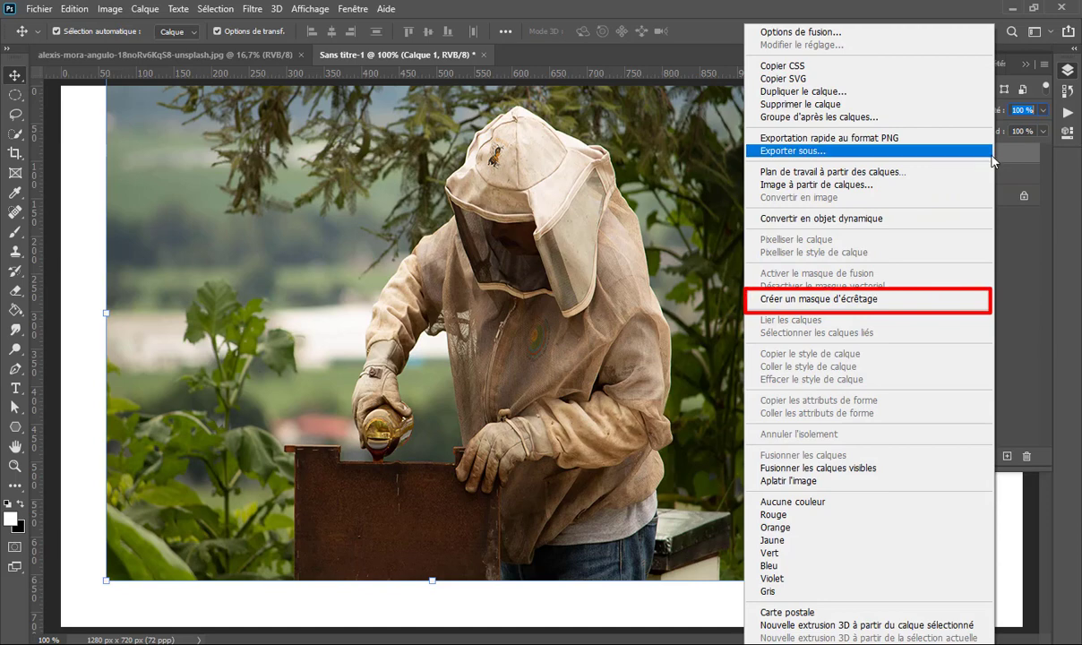
left_click(825, 299)
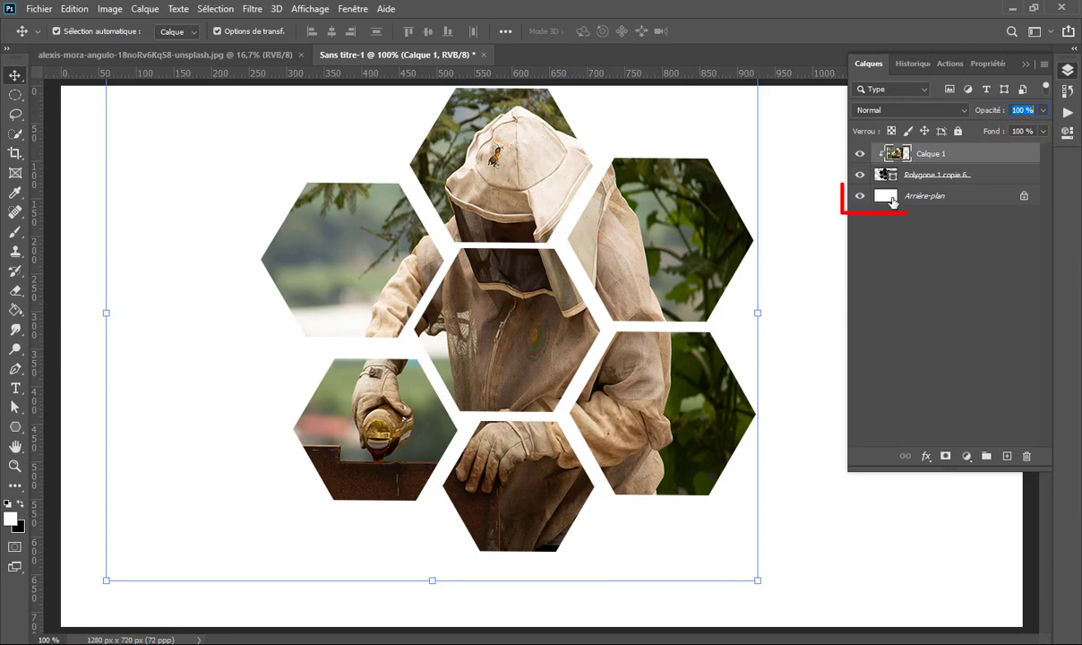
left_click(896, 195)
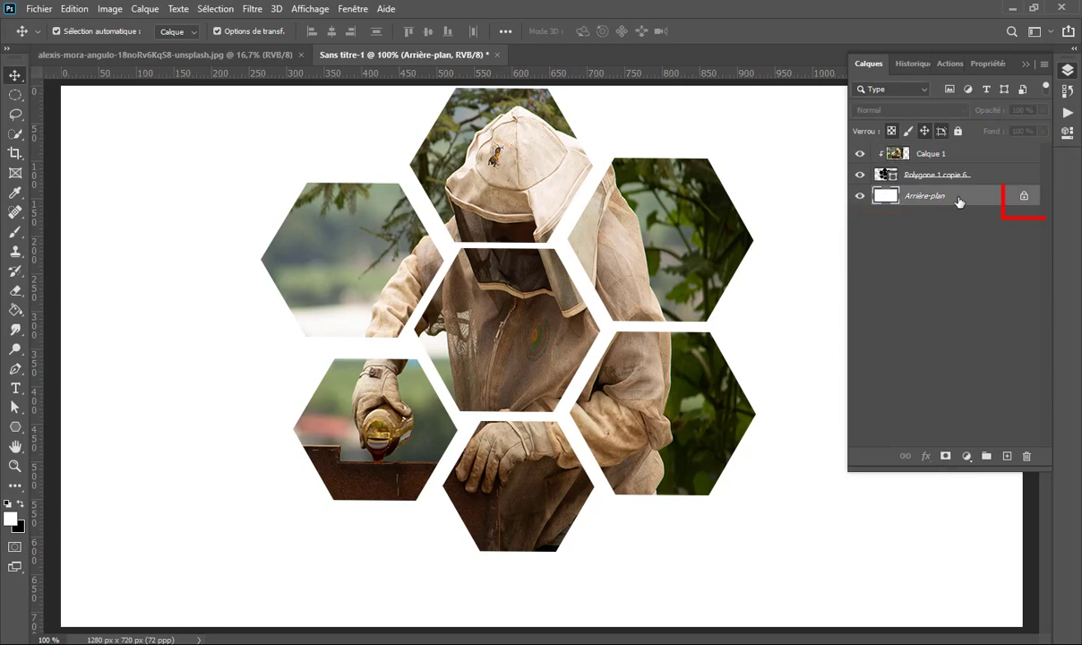
Unlock the background and add an inverted radial Incrustation en dégradé at 127% scale.
left_click(1024, 196)
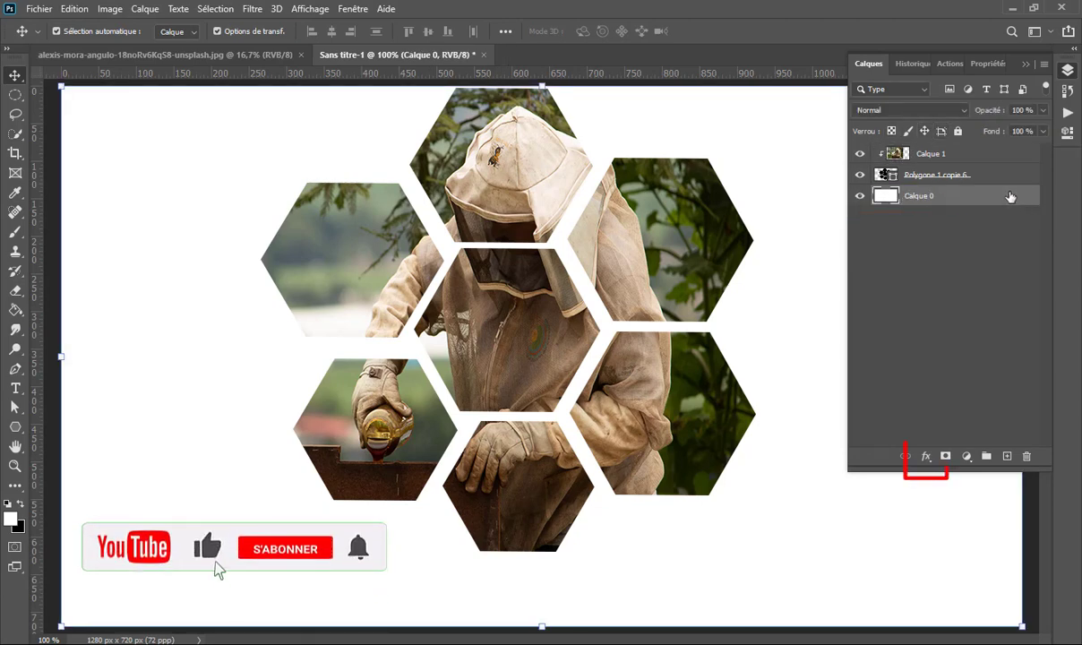
left_click(926, 457)
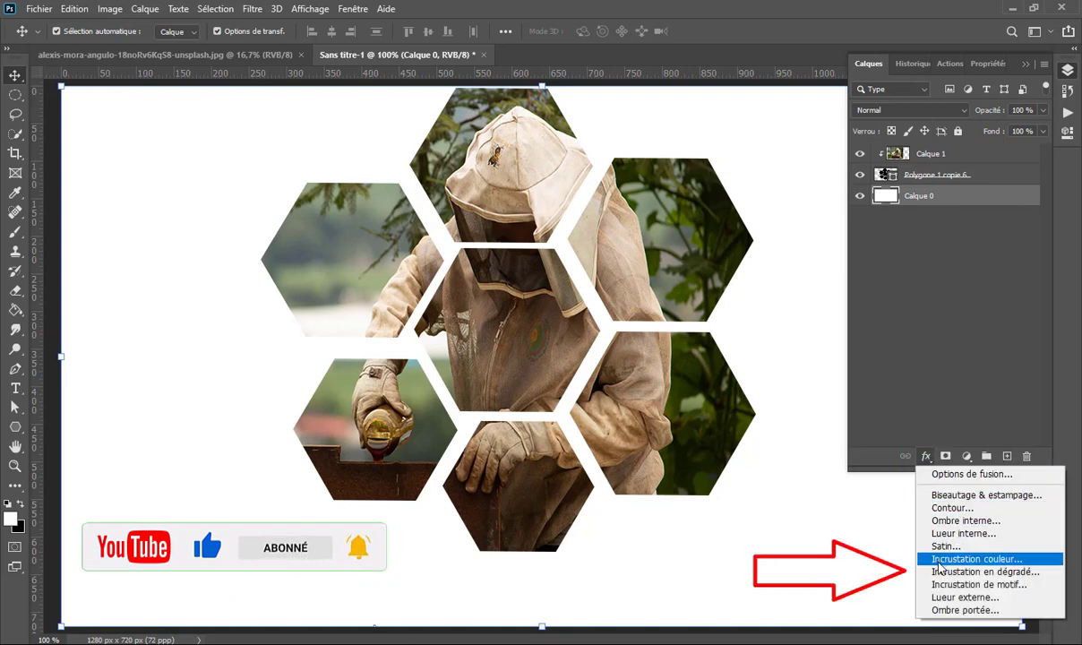
left_click(971, 572)
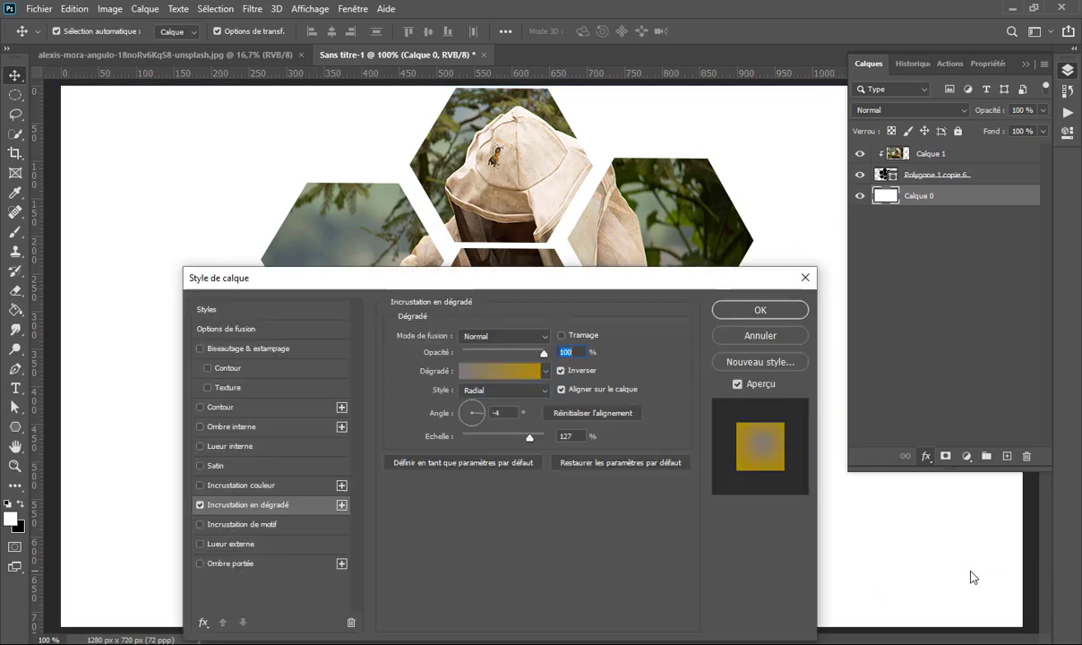
mouse_move(527, 281)
left_mouse_down()
mouse_move(780, 373)
mouse_move(768, 370)
left_mouse_up()
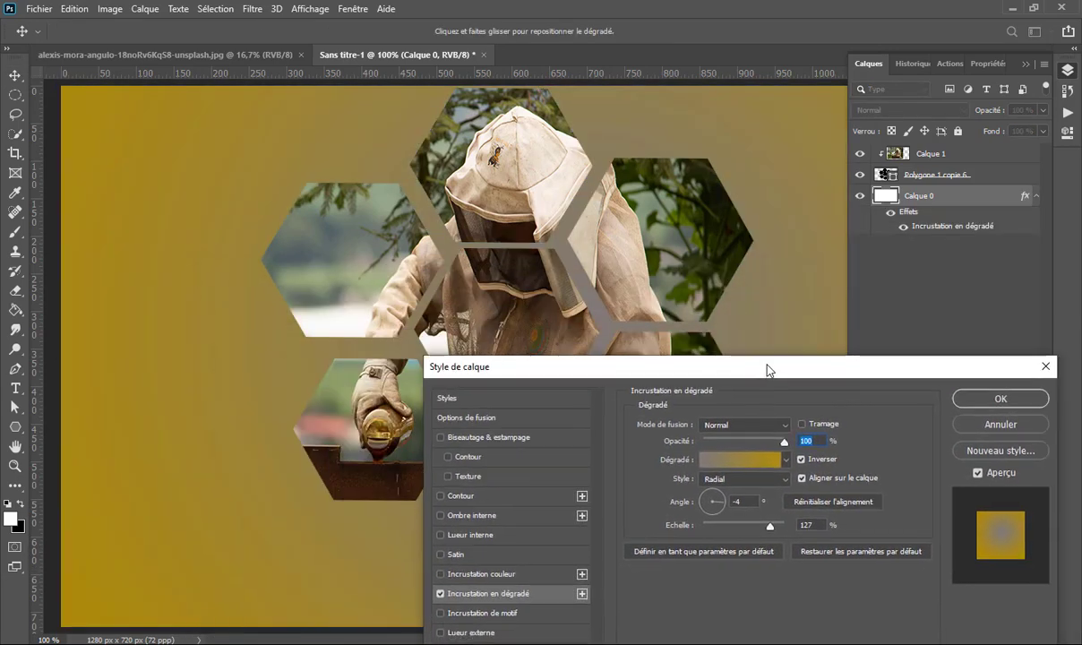
Try blue presets from the Bleus group as the background gradient.
left_click(735, 466)
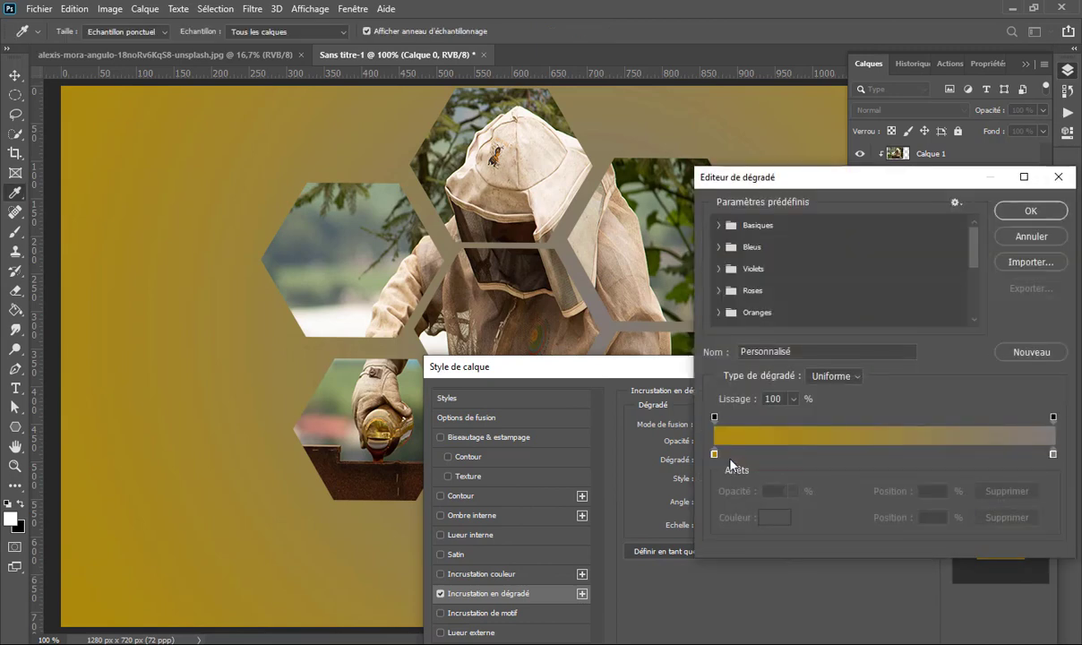
scroll(712, 285, "down", 2)
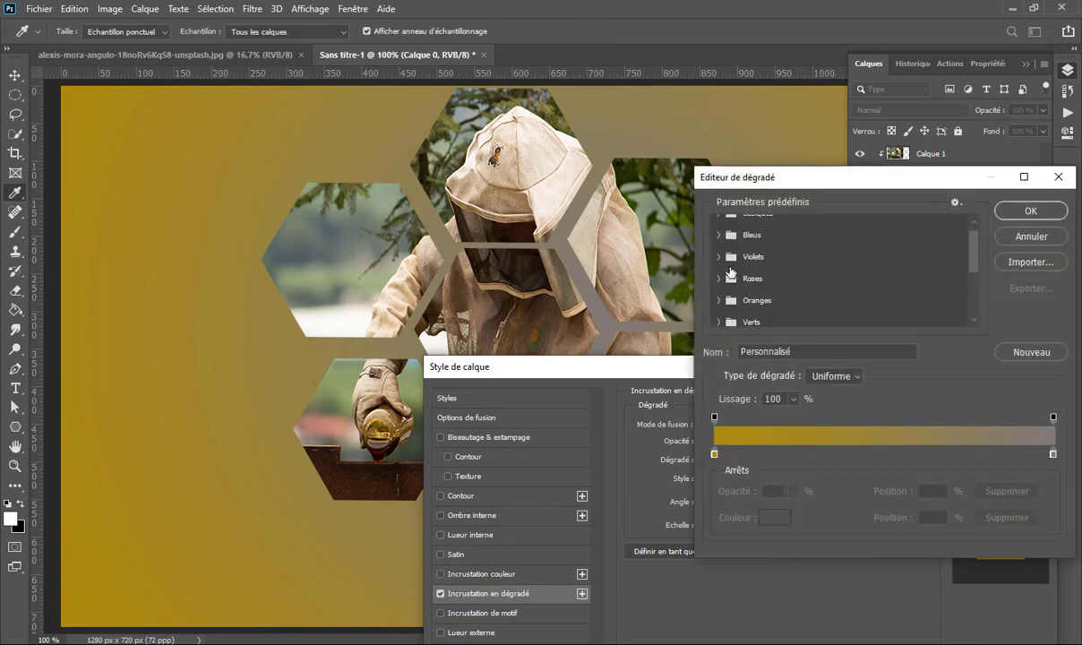
scroll(725, 281, "up", 2)
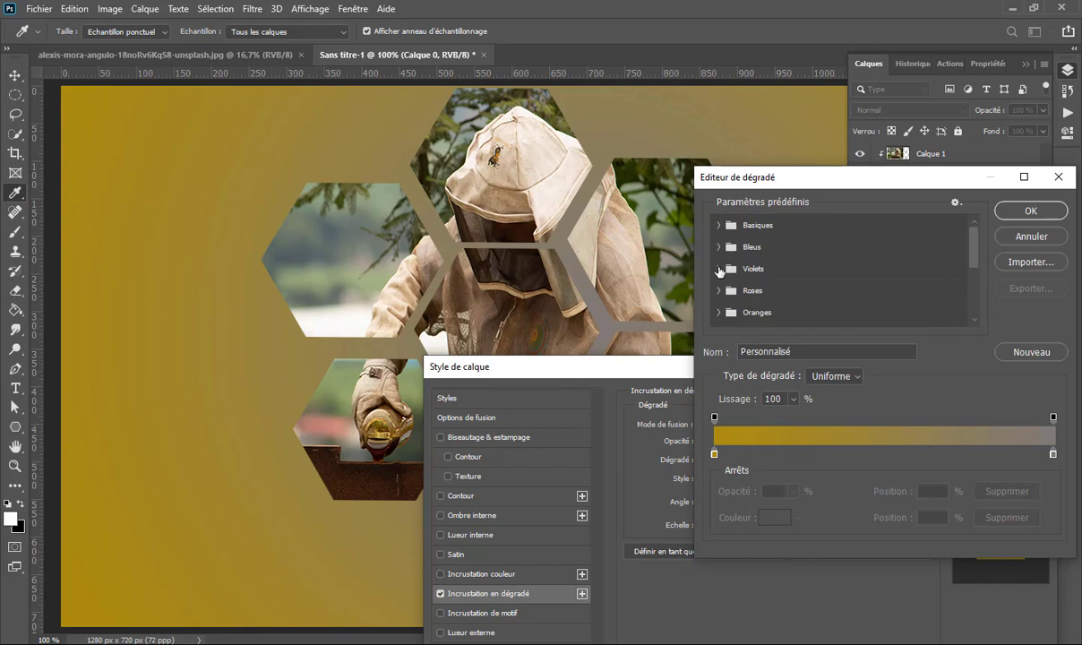
left_click(718, 249)
left_click(835, 315)
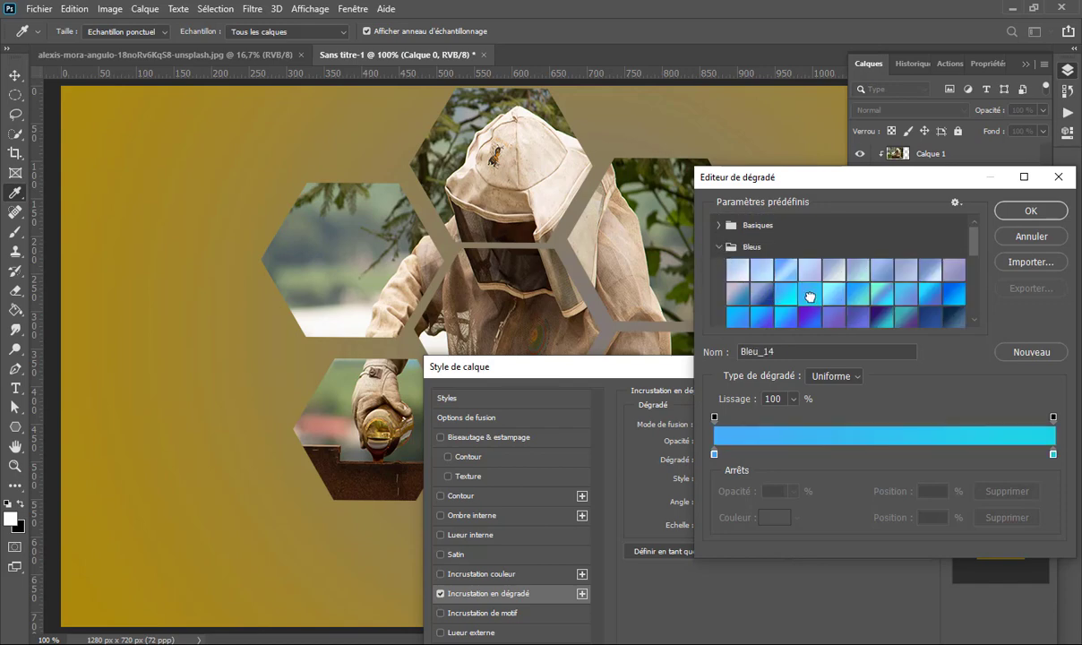
left_click(834, 315)
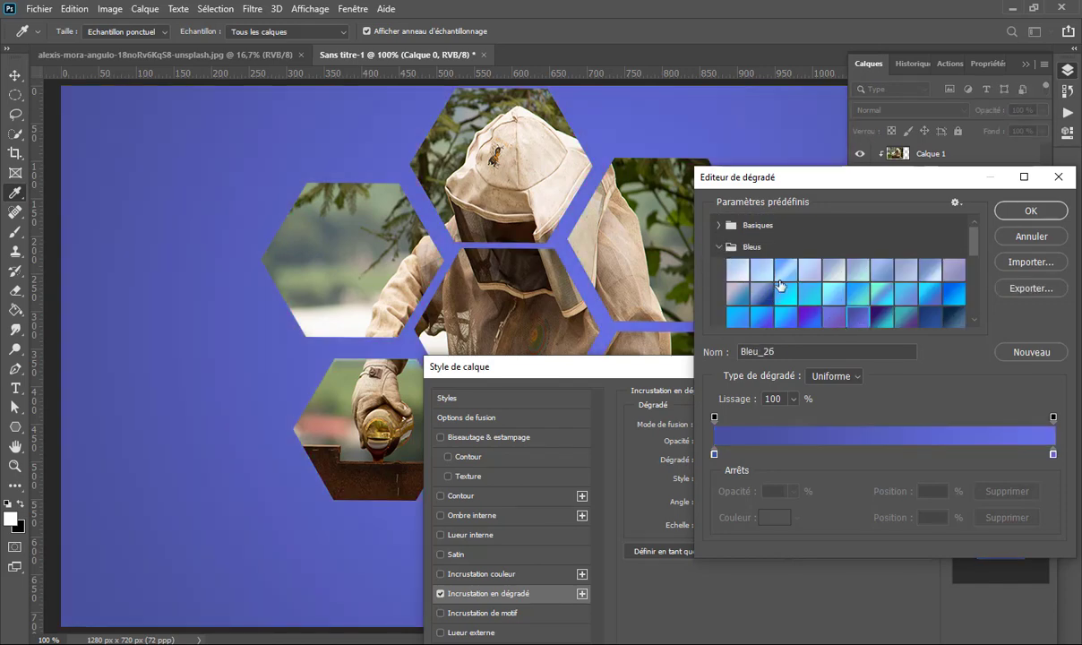
Choose the green-to-yellow Vert_16 preset from the Verts group and confirm it.
scroll(760, 271, "down", 2)
scroll(760, 271, "down", 2)
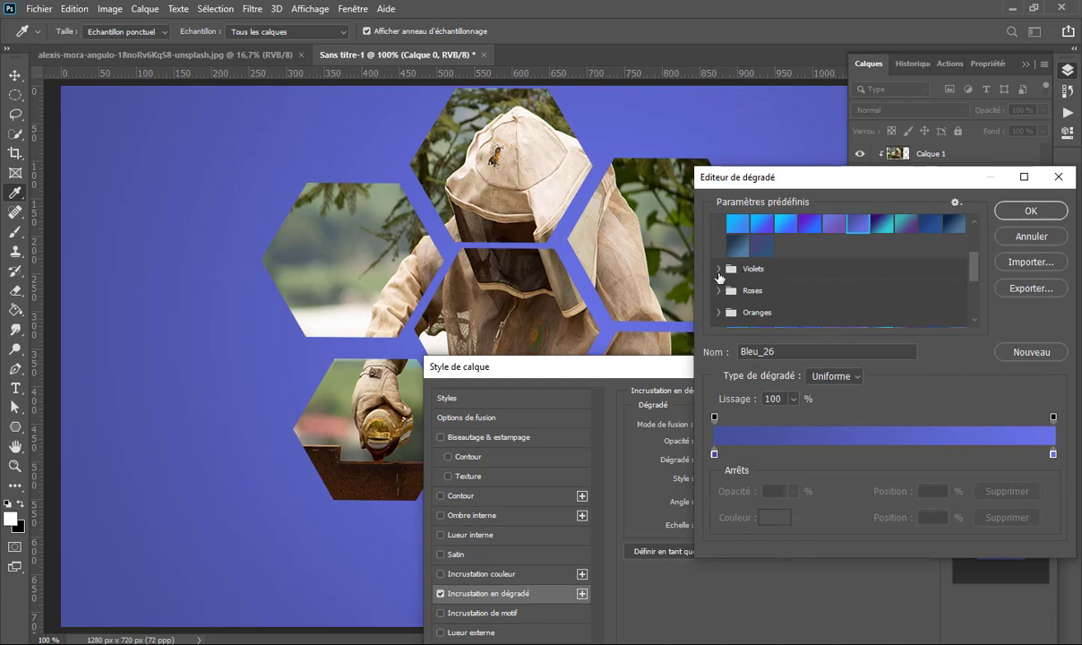
scroll(717, 293, "down", 2)
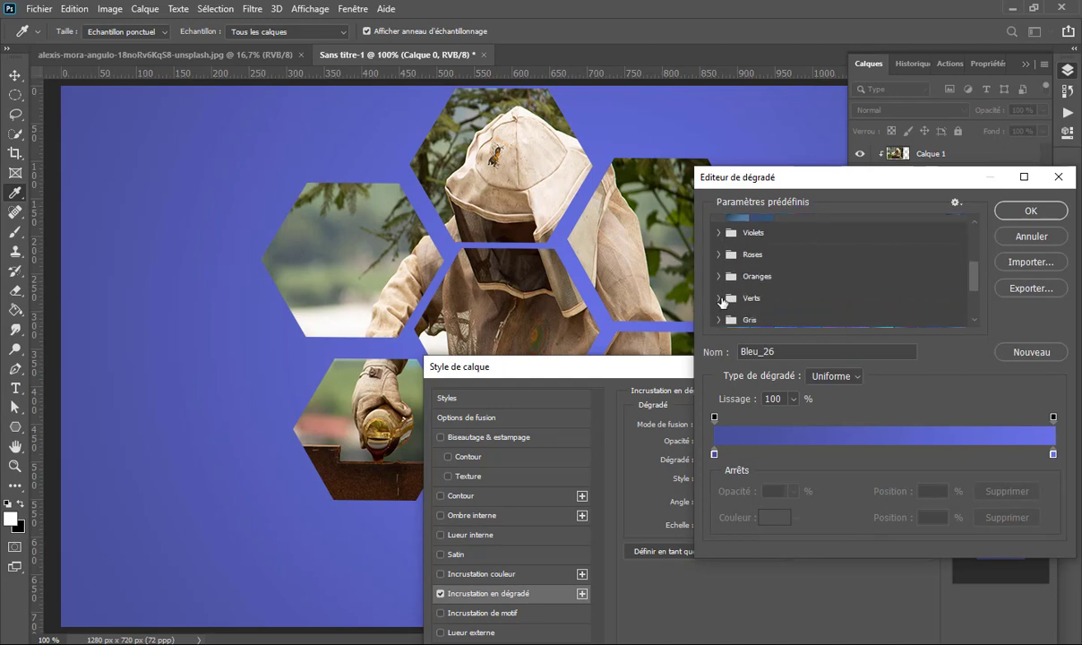
left_click(720, 298)
scroll(762, 300, "down", 2)
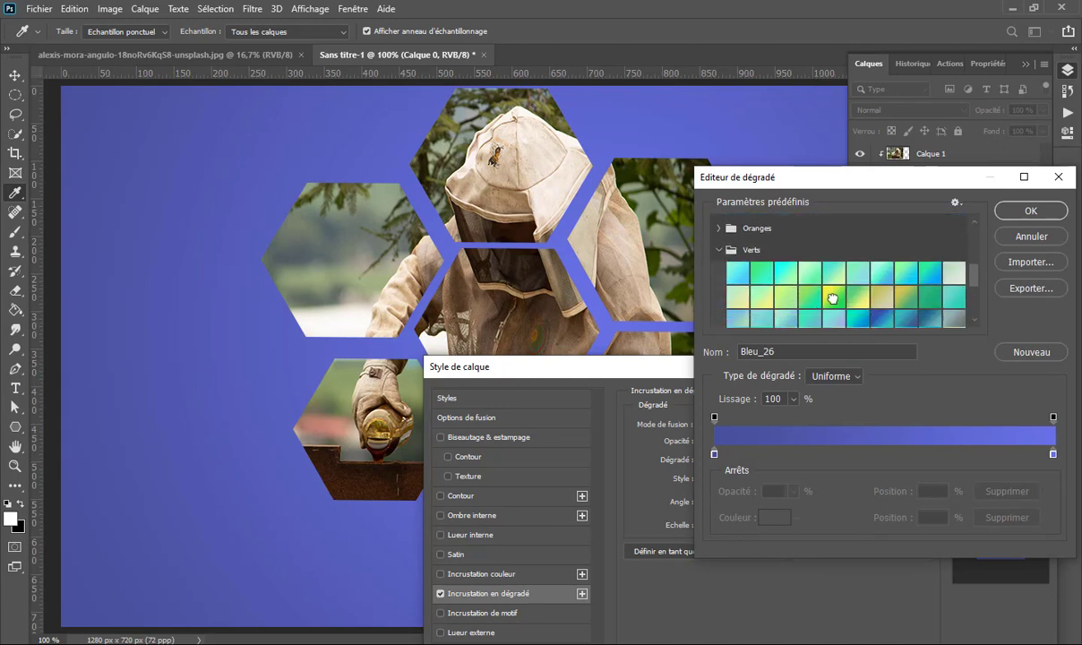
left_click(833, 299)
scroll(775, 285, "down", 1)
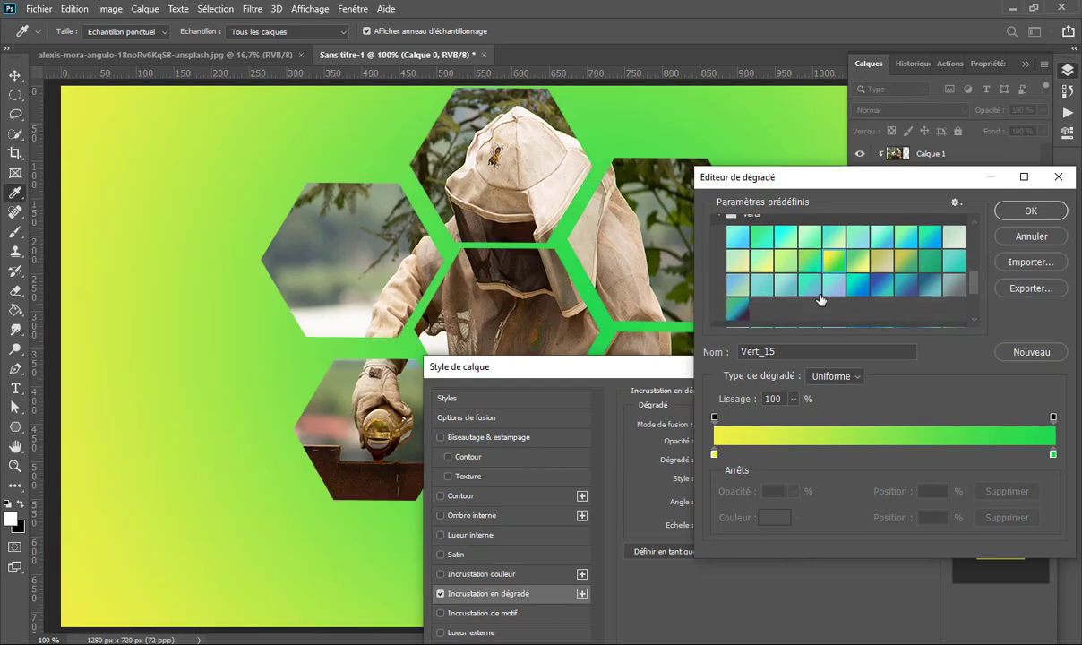
left_click(857, 267)
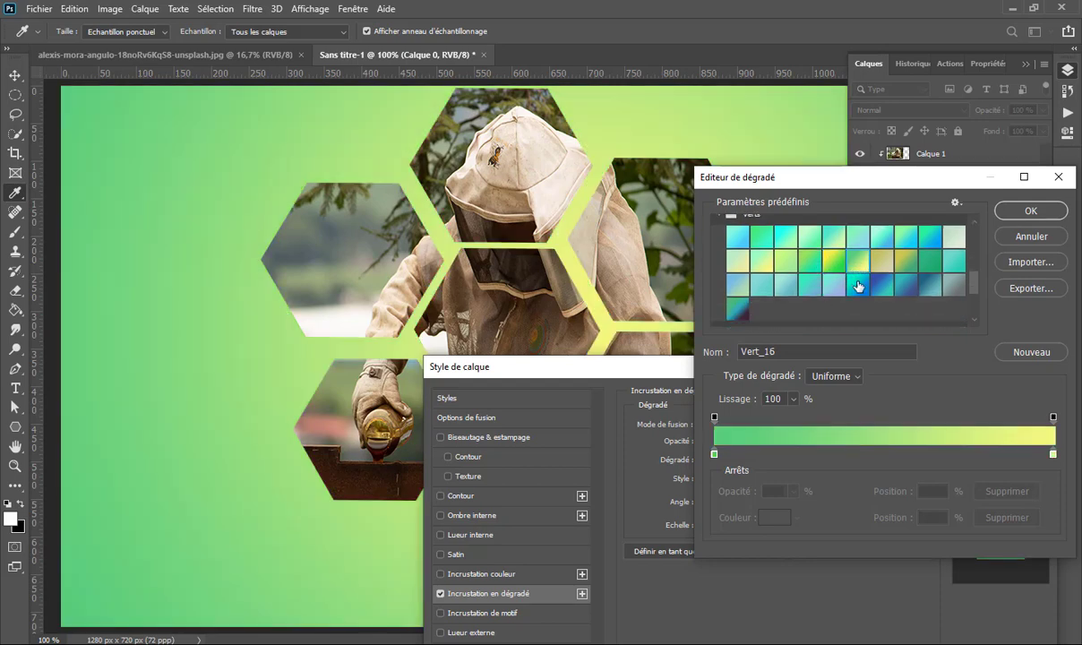
left_click(1030, 212)
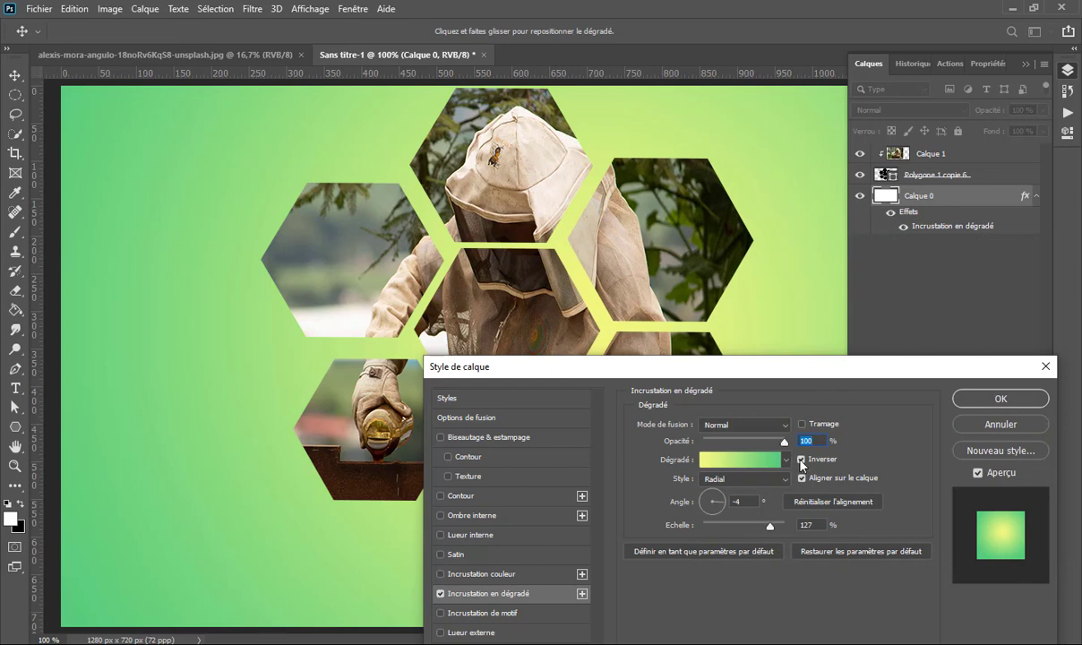
Keep the background gradient reversed and set its scale to 137%.
left_click(801, 459)
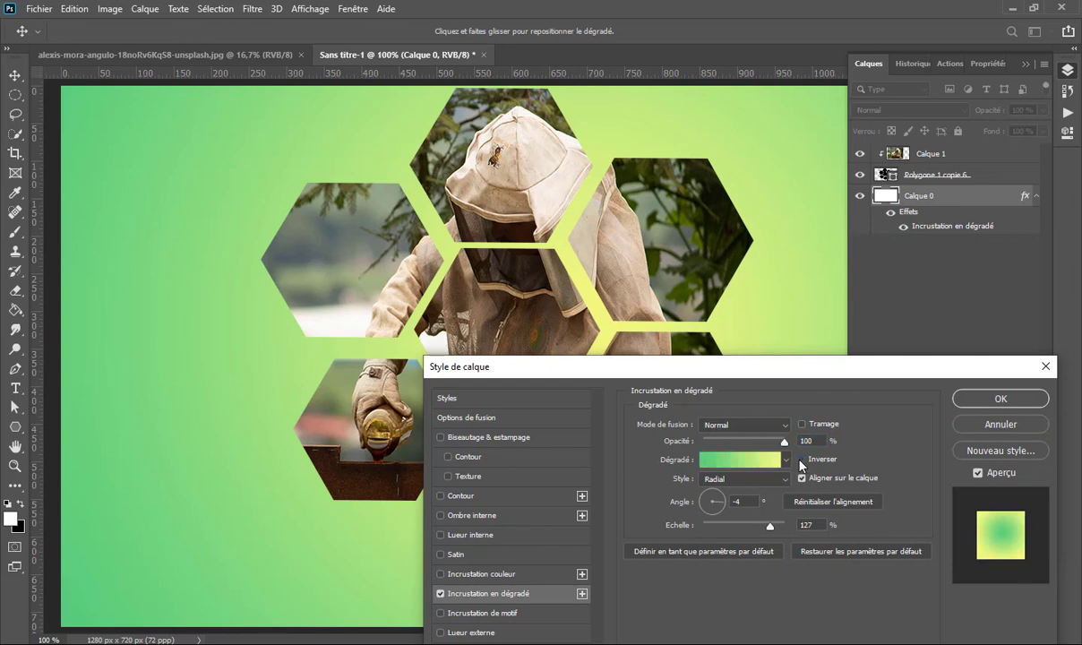
left_click(802, 460)
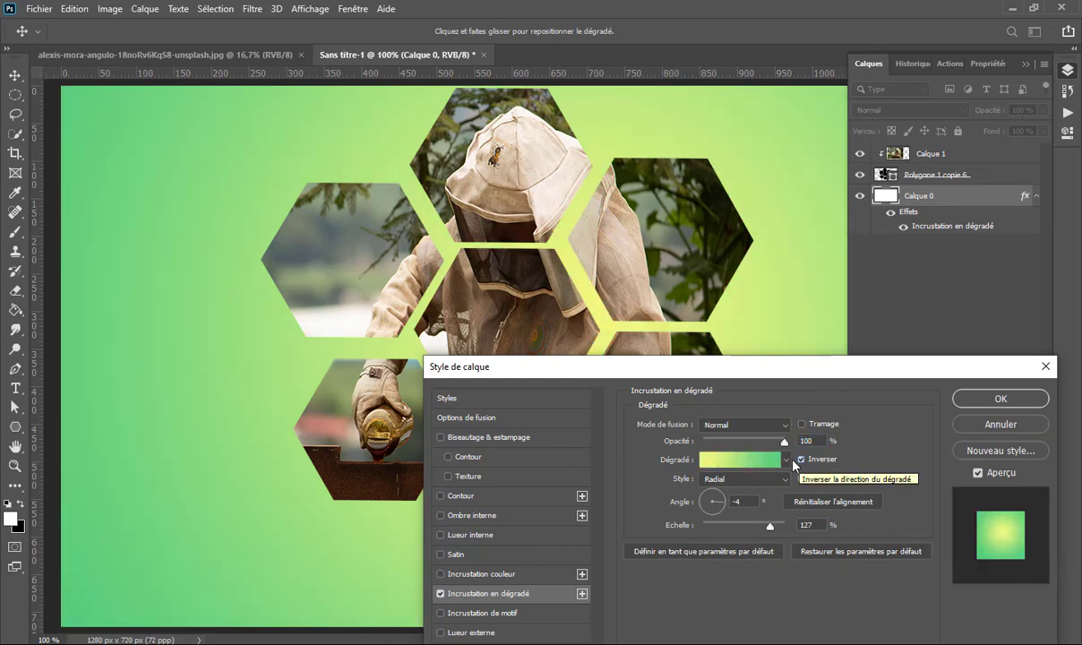
mouse_move(769, 526)
left_mouse_down()
mouse_move(724, 529)
mouse_move(790, 527)
left_mouse_up()
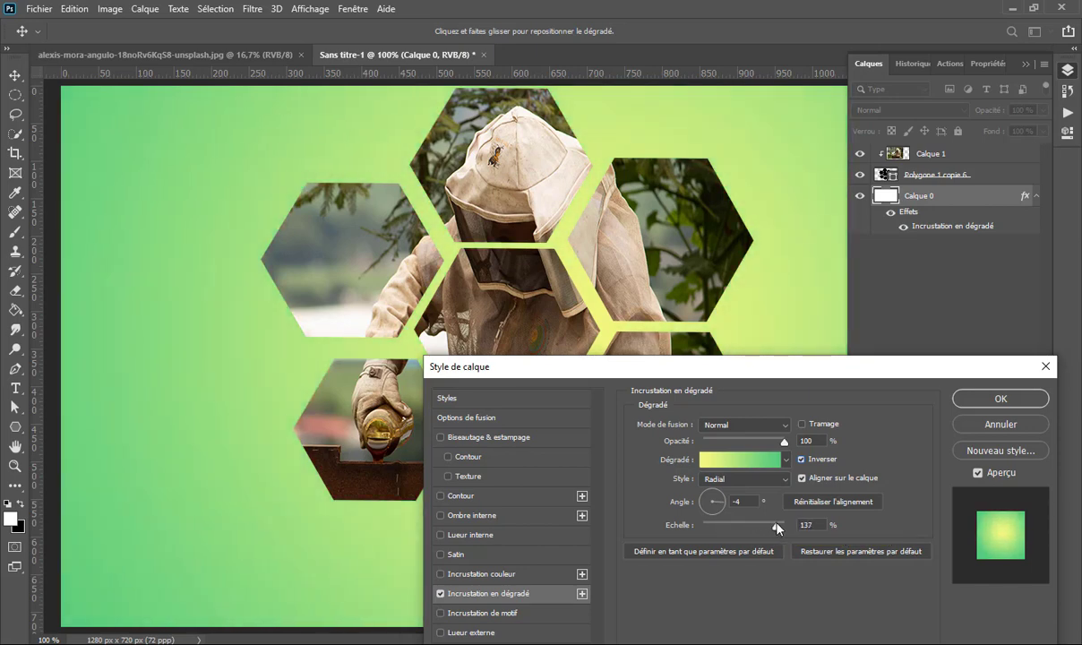
left_click(744, 480)
Try Linéaire style, return to Radial, and reopen the gradient for editing.
left_click(730, 492)
left_click(739, 481)
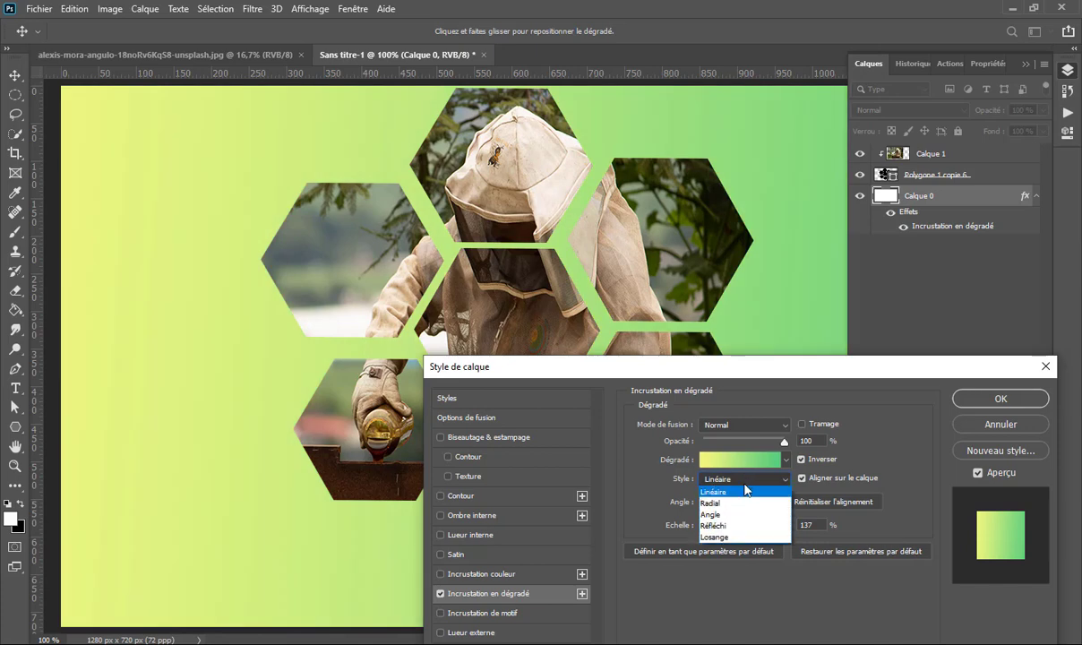
left_click(717, 505)
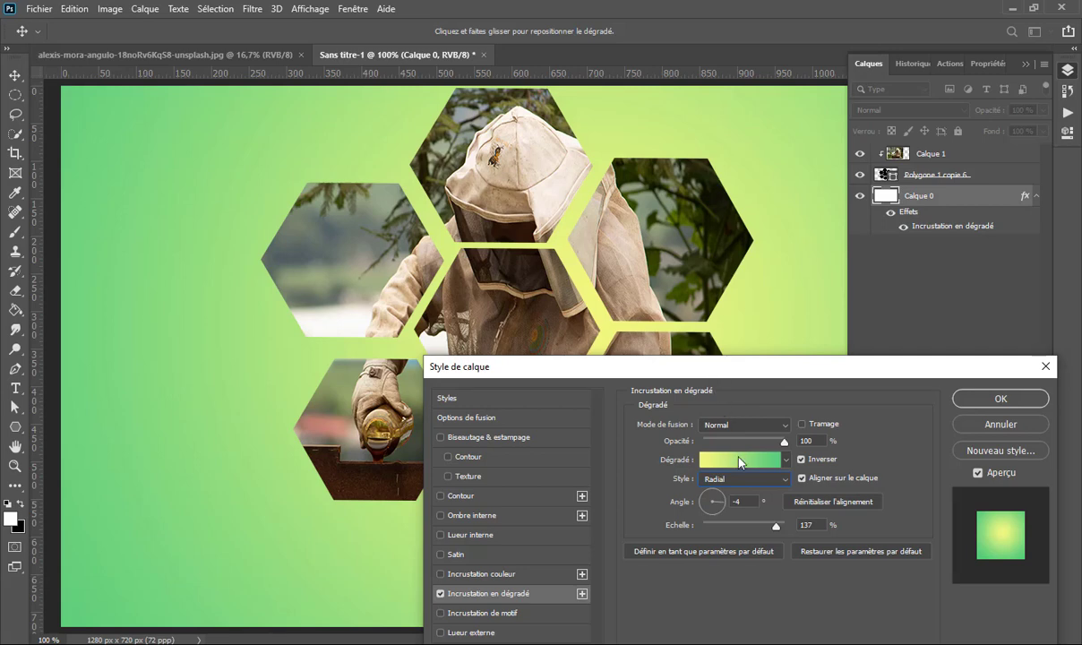
left_click(740, 462)
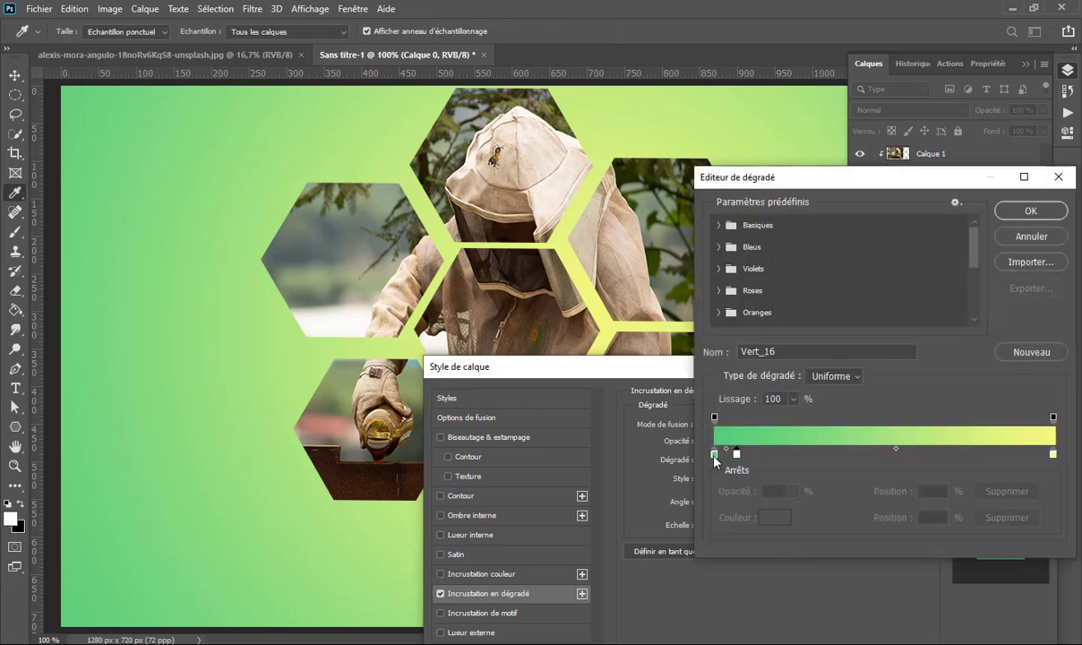
Set the gradient's left stop to a beige sampled from the beekeeper's hood.
left_click(715, 455)
double_click(714, 455)
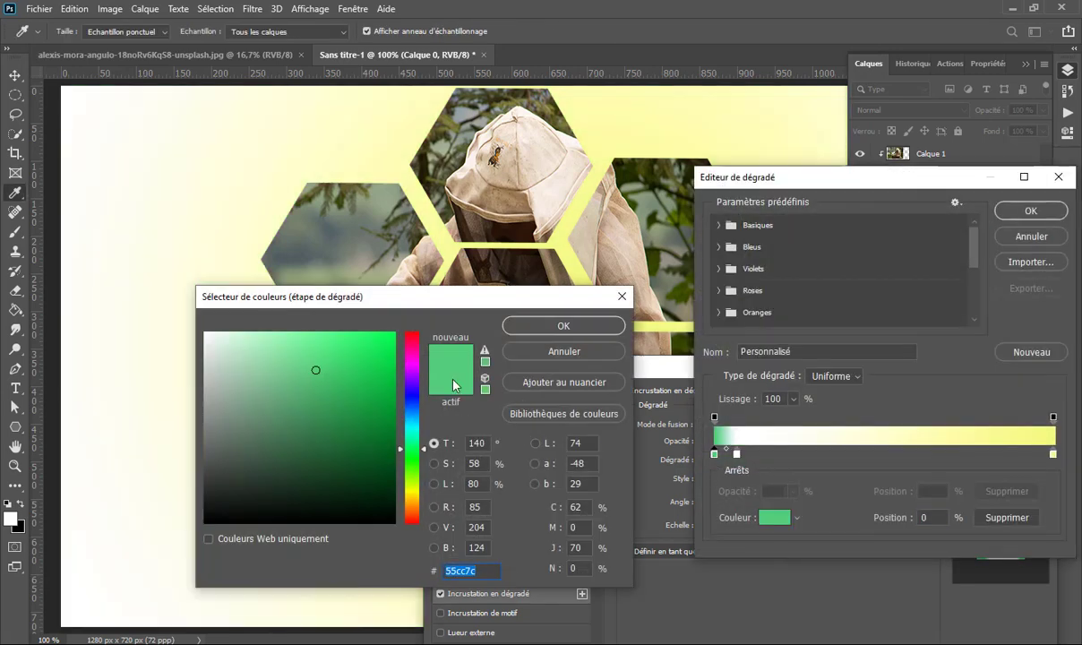
left_click(515, 175)
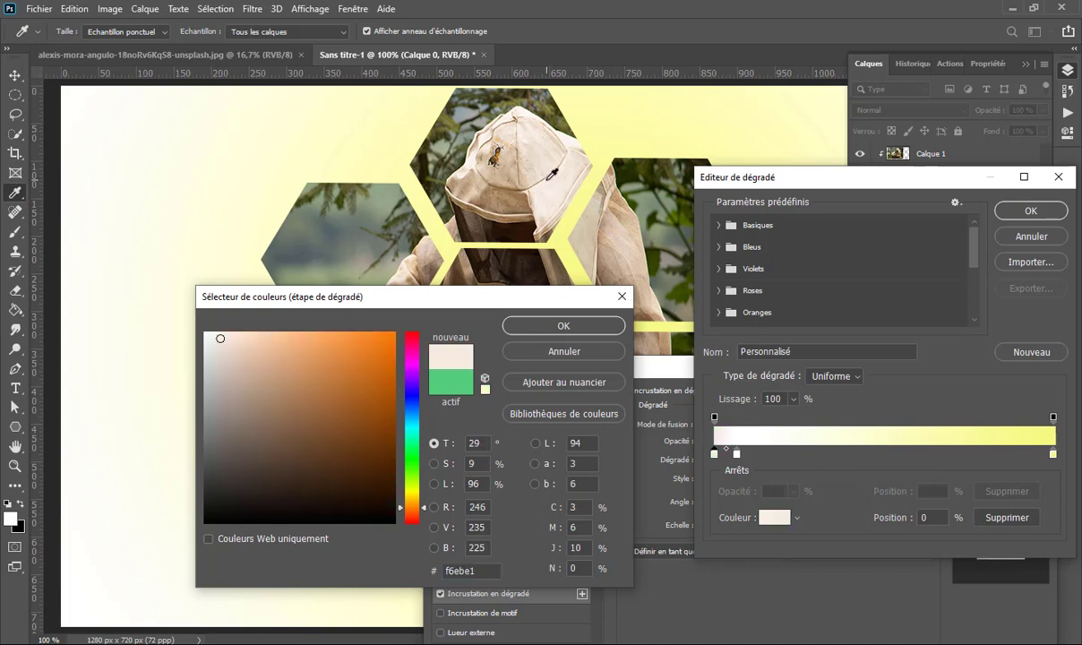
left_click(541, 166)
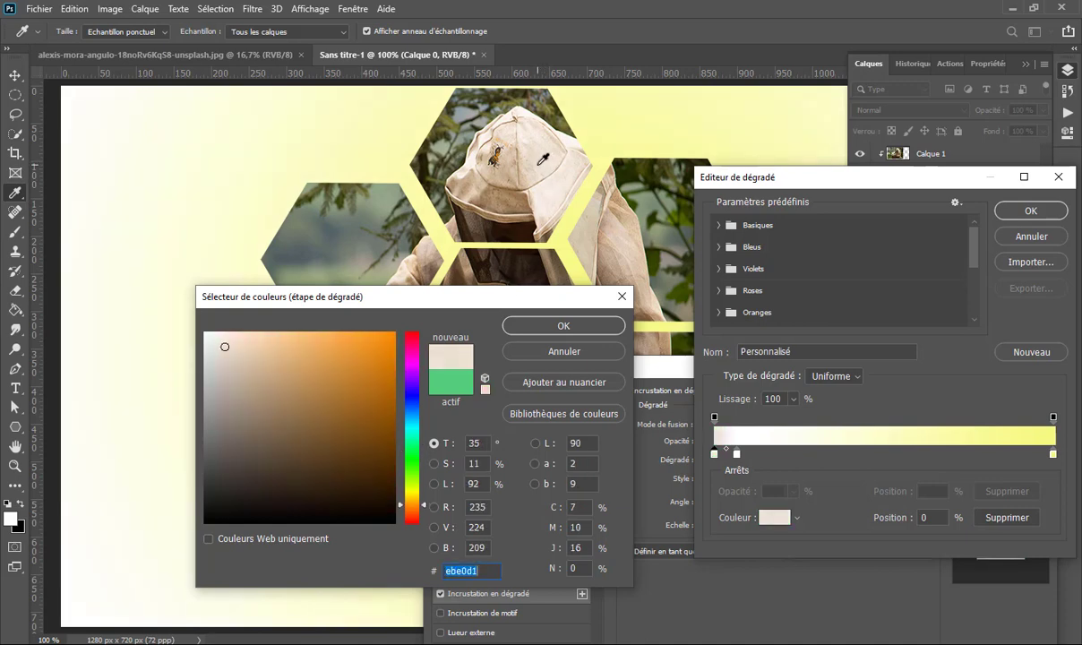
left_click(553, 326)
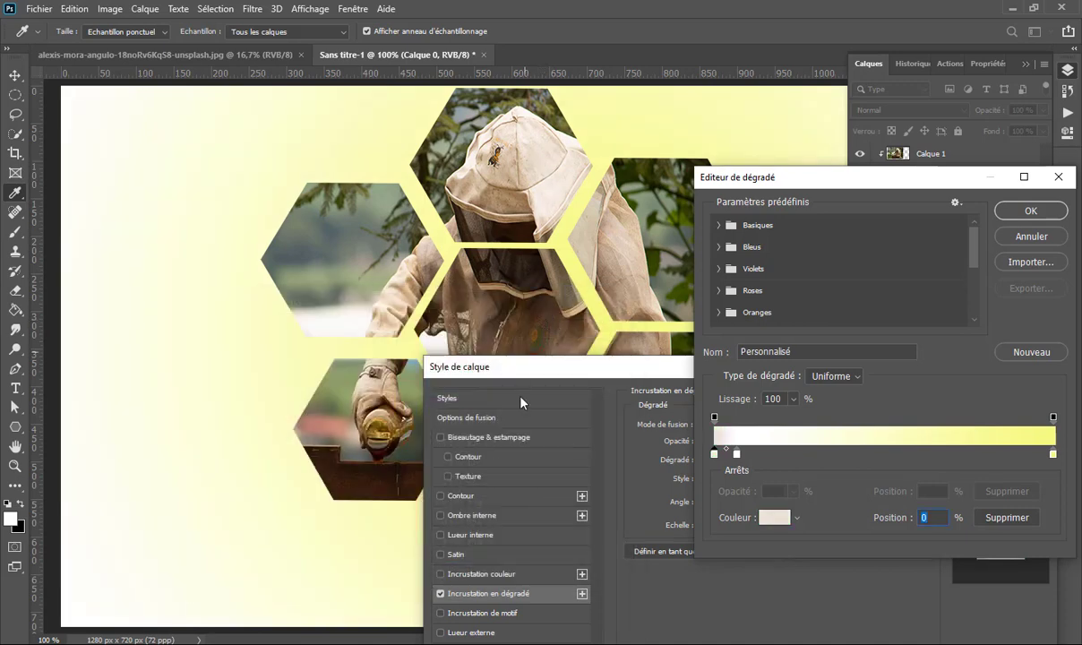
left_click(1032, 211)
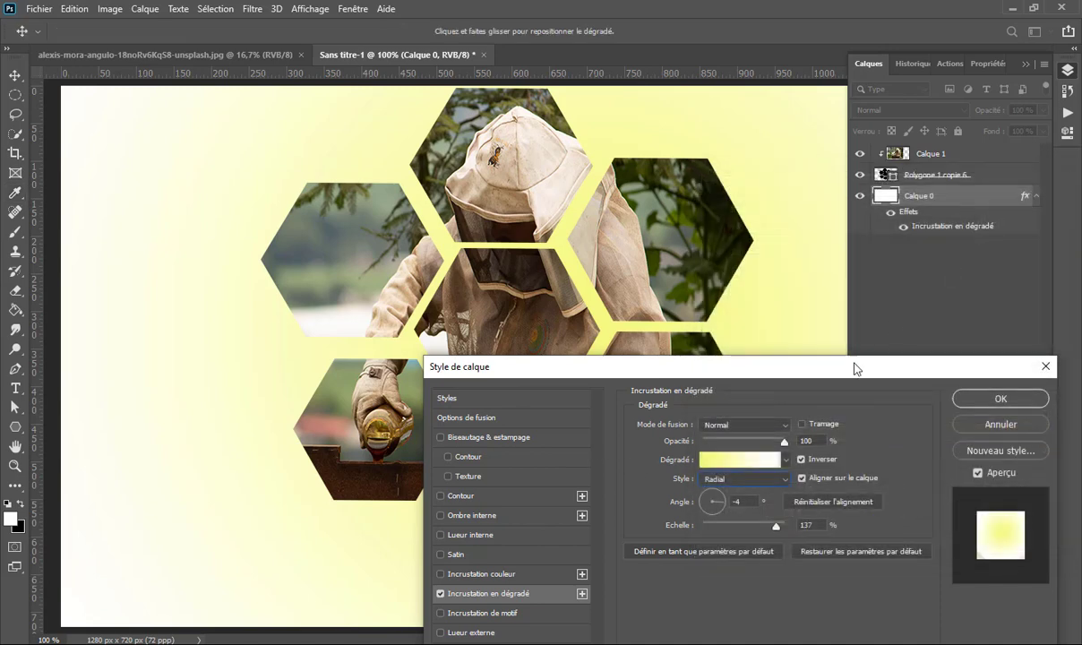
Un-reverse the gradient, set angle -173° and scale about 41%, and apply it.
left_click(802, 461)
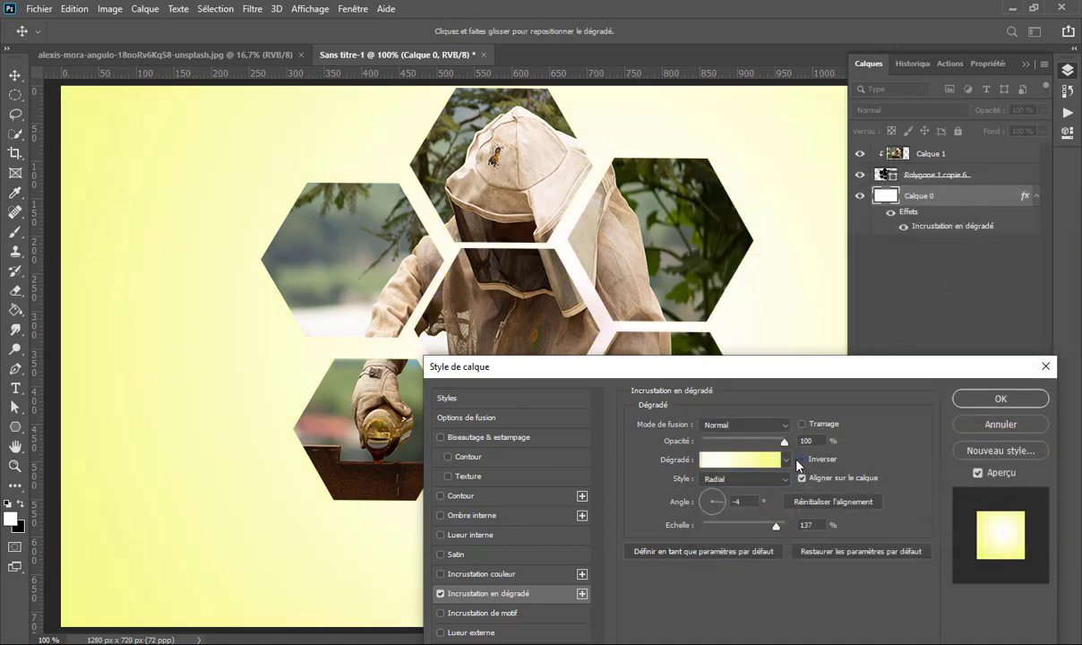
left_click(703, 508)
left_click_drag(775, 532, 727, 523)
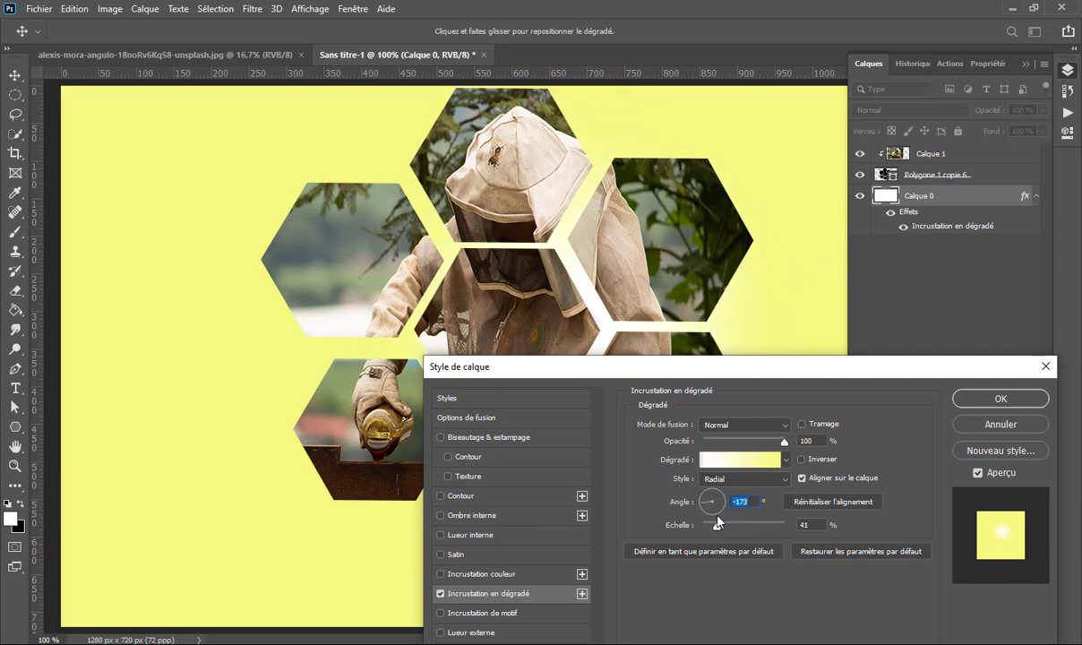
key("Tab")
left_click(996, 399)
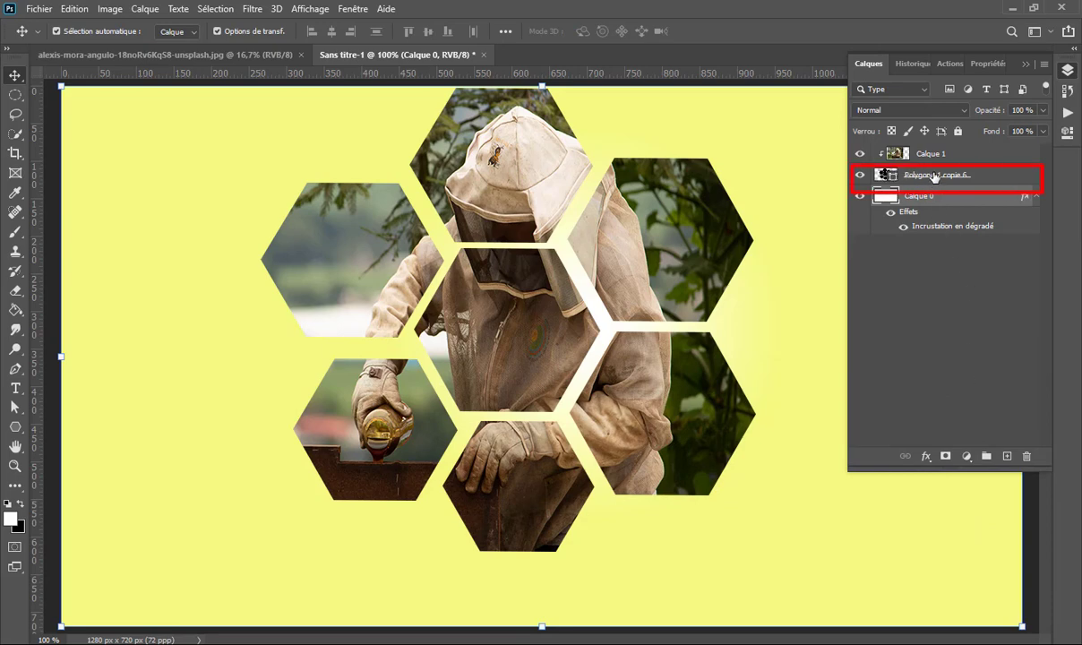
Add a drop shadow to the hexagon layer with near-black colour 040404.
left_click(894, 177)
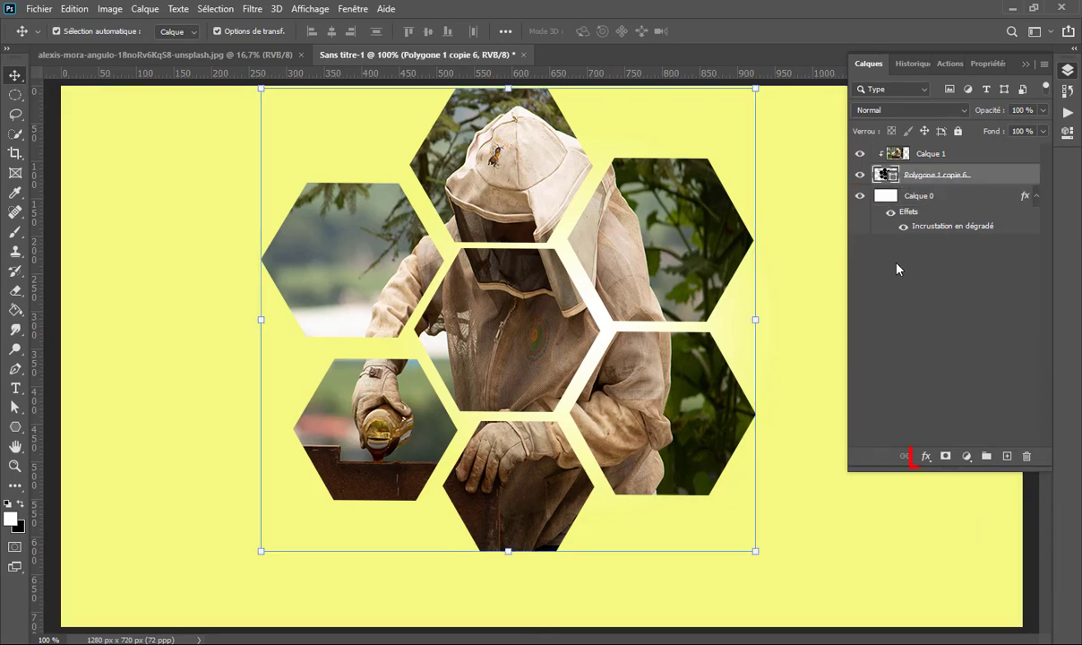
left_click(928, 455)
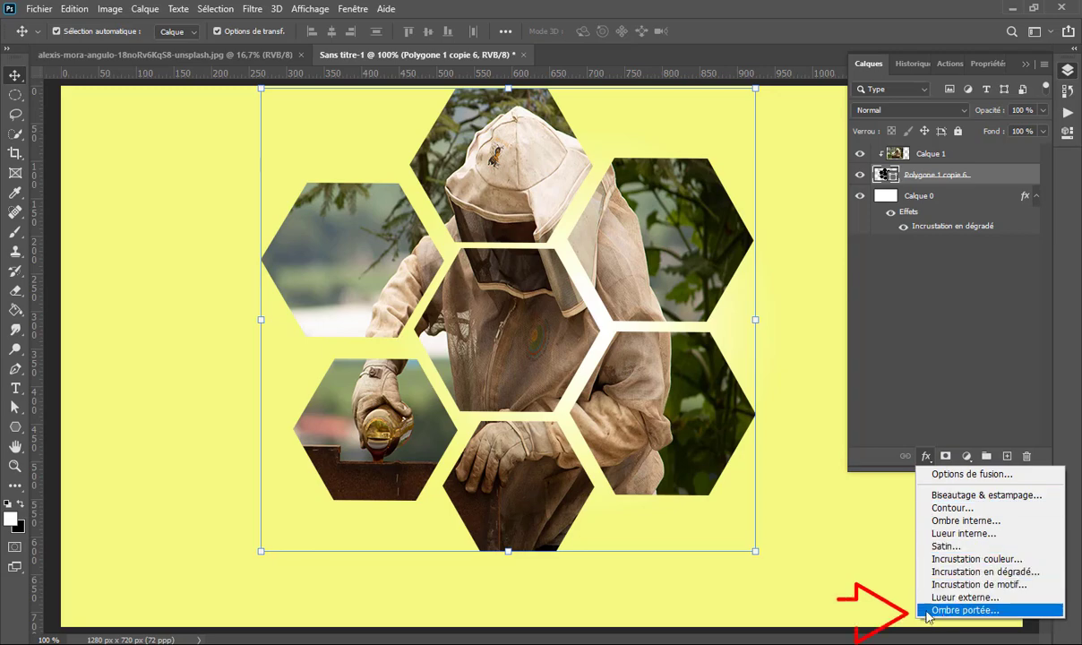
left_click(971, 613)
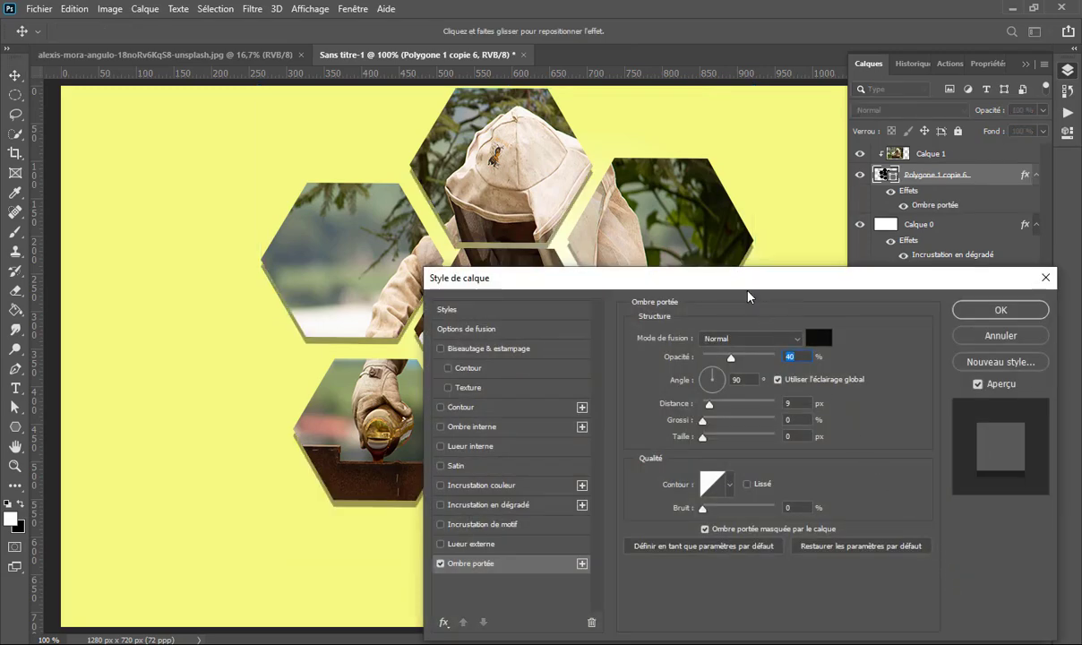
left_click_drag(748, 291, 572, 402)
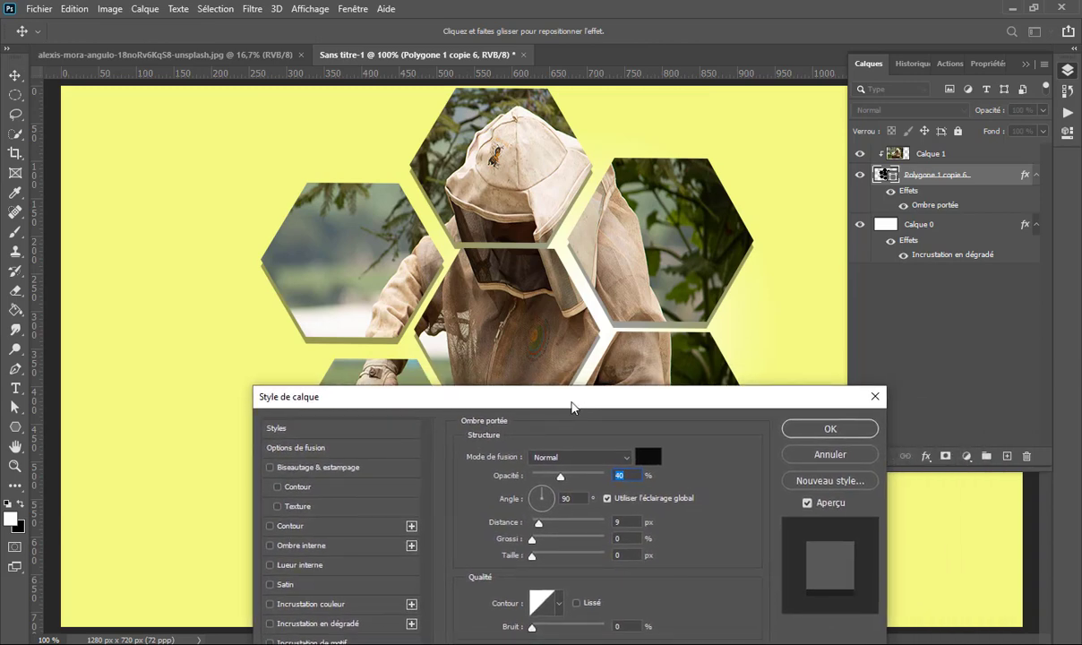
left_click(648, 456)
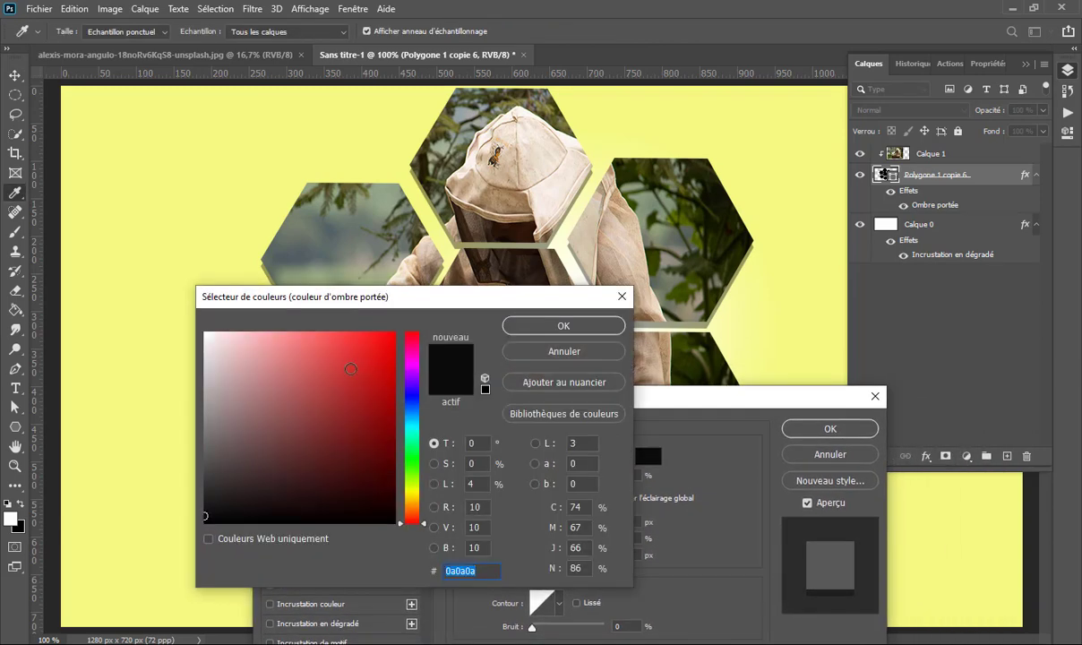
left_click_drag(350, 369, 210, 521)
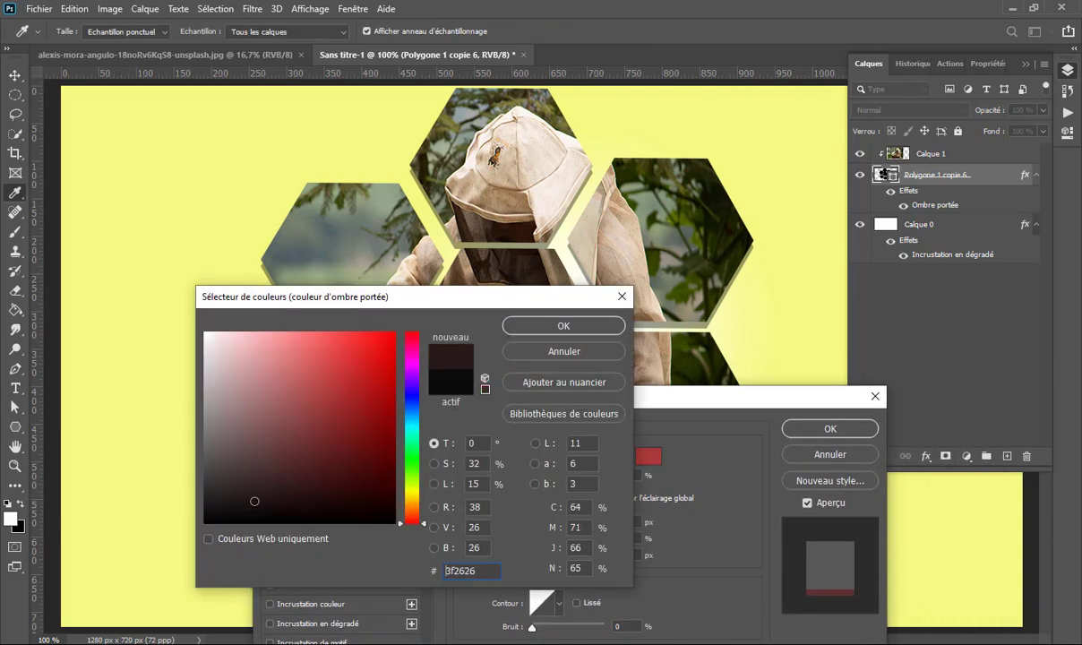
left_click(602, 329)
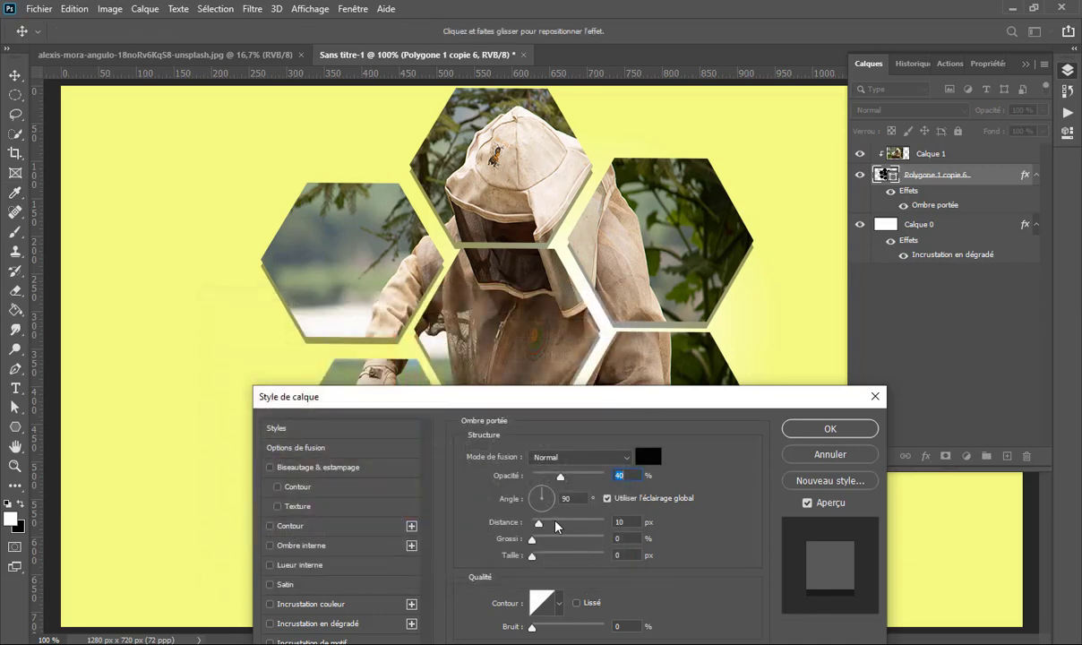
Set the shadow to 99% opacity, 8 px distance, 6% spread and 9 px size, then apply.
mouse_move(555, 526)
left_mouse_down()
mouse_move(550, 497)
mouse_move(534, 512)
left_mouse_up()
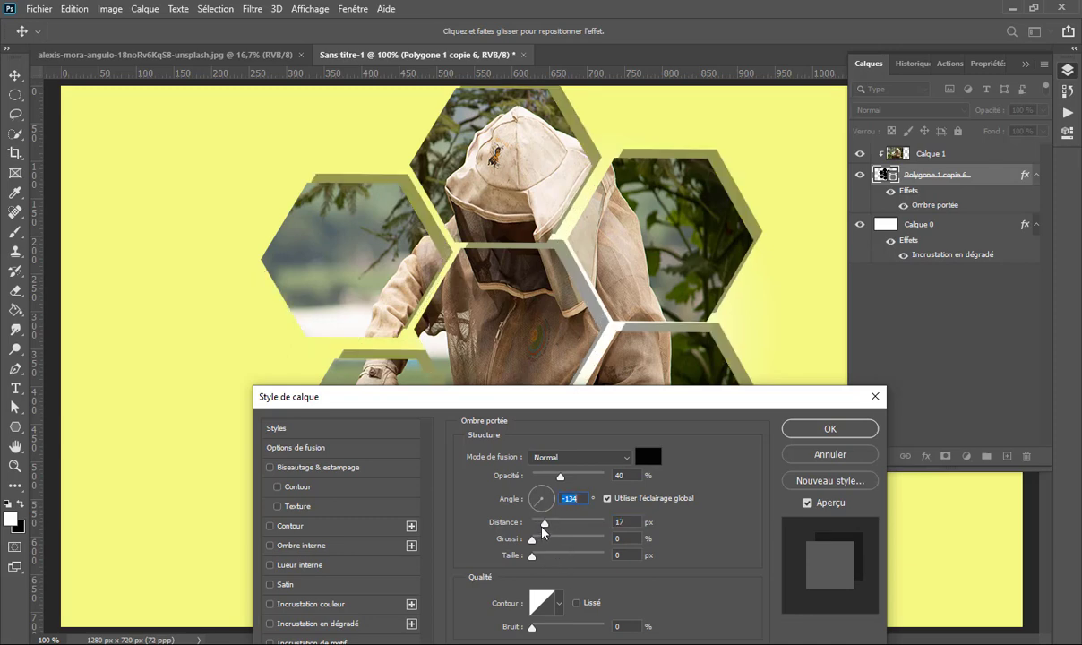
mouse_move(541, 530)
left_mouse_down()
mouse_move(550, 542)
mouse_move(535, 540)
mouse_move(538, 556)
mouse_move(542, 524)
left_mouse_up()
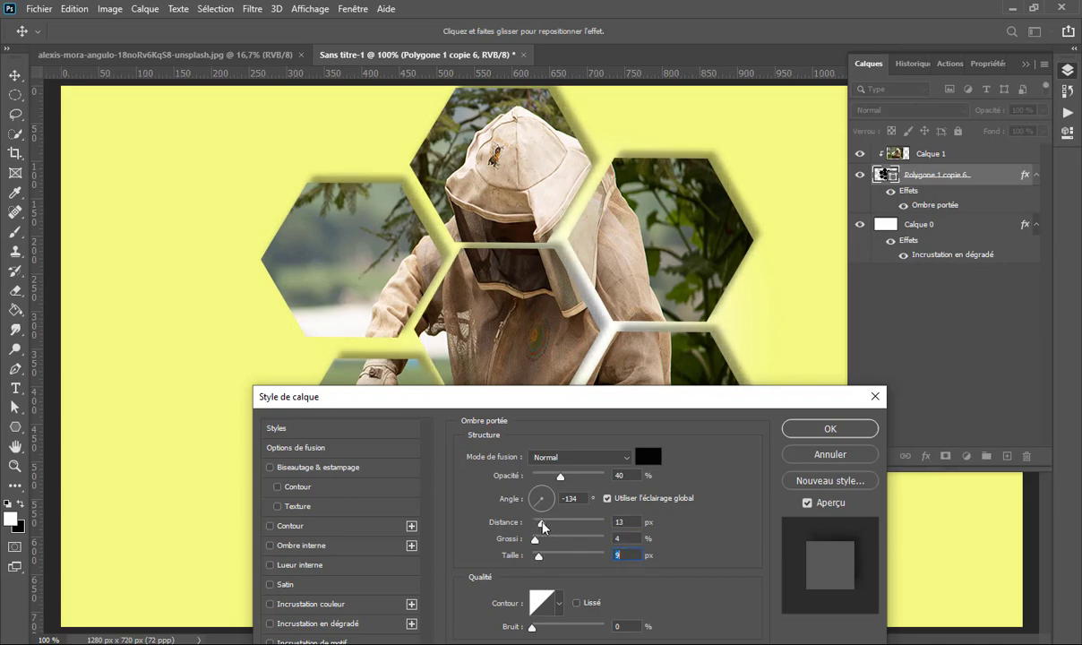
left_click_drag(535, 538, 536, 539)
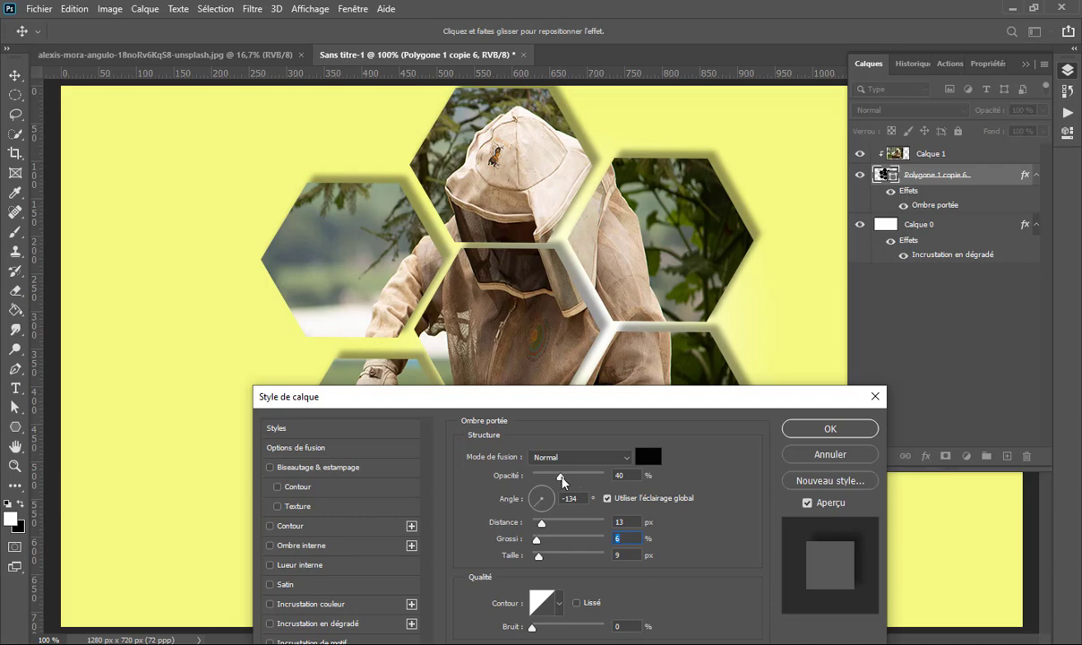
left_click_drag(561, 476, 603, 476)
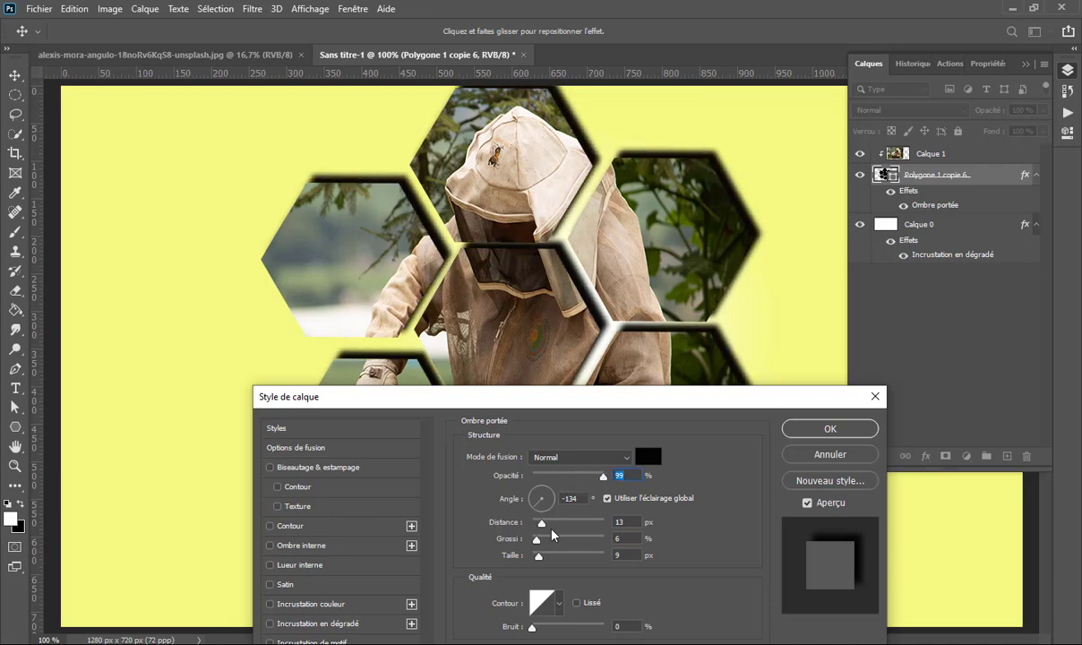
left_click_drag(541, 523, 538, 522)
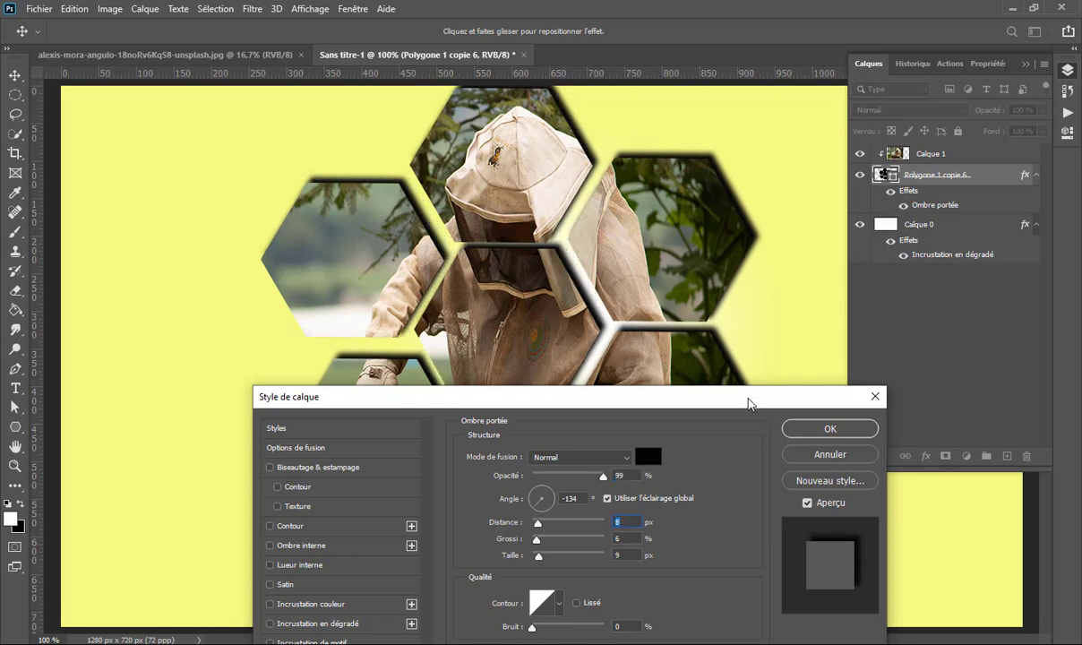
mouse_move(750, 404)
left_mouse_down()
mouse_move(794, 361)
mouse_move(797, 215)
left_mouse_up()
left_click(864, 238)
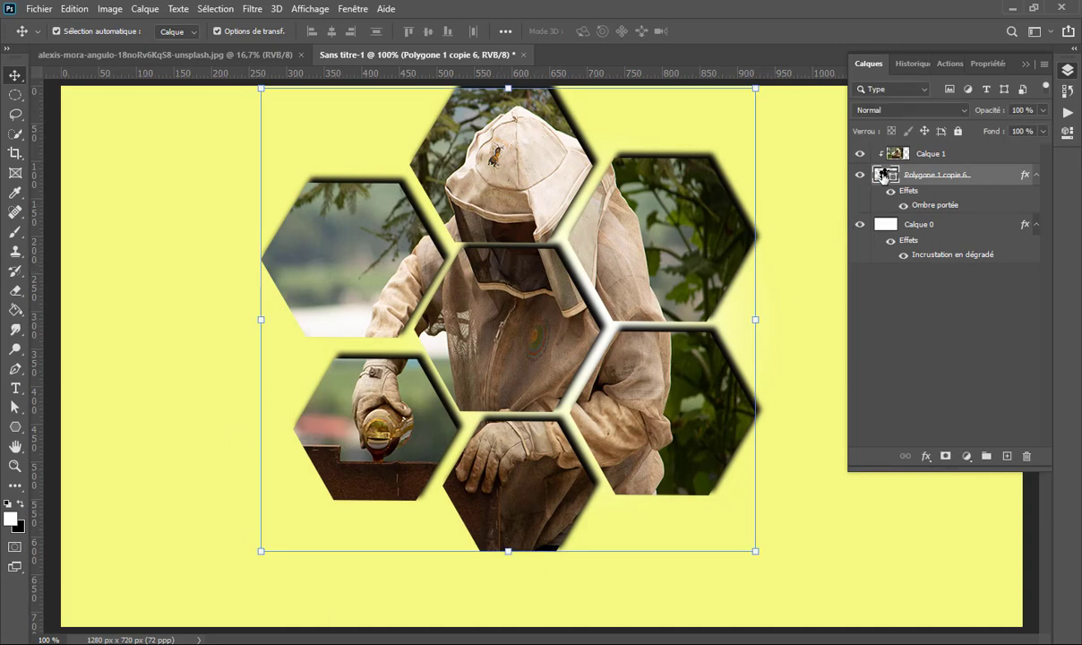
Nudge the photo slightly inside the hexagons, then flatten the image.
left_click(16, 75)
mouse_move(538, 292)
left_mouse_down()
mouse_move(555, 287)
mouse_move(536, 268)
mouse_move(526, 283)
mouse_move(502, 278)
mouse_move(519, 280)
left_mouse_up()
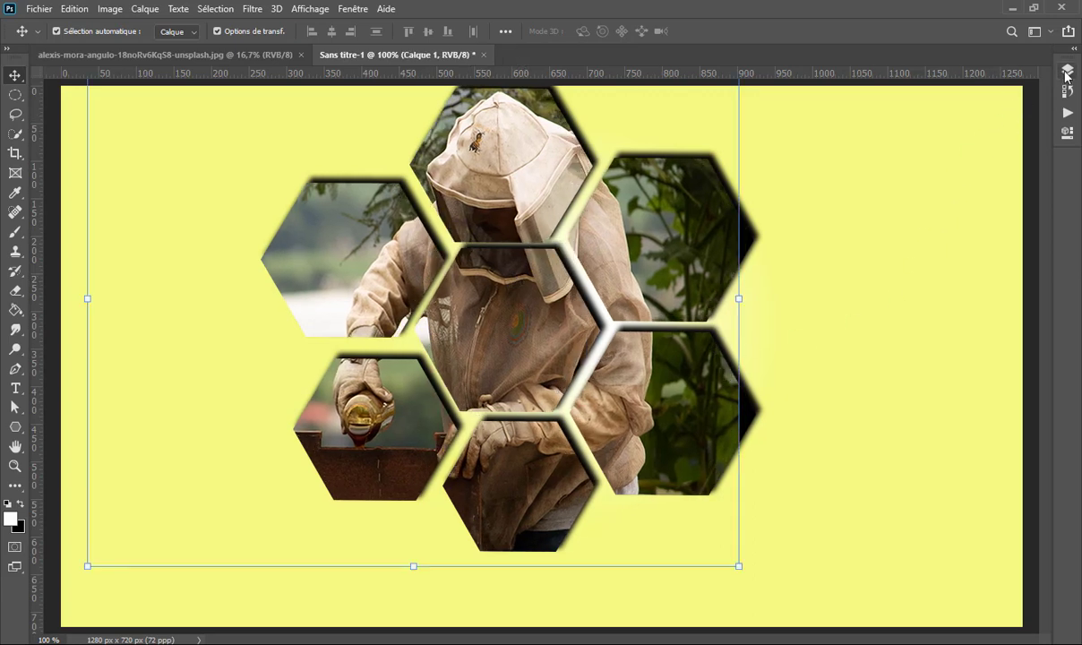
key("F7")
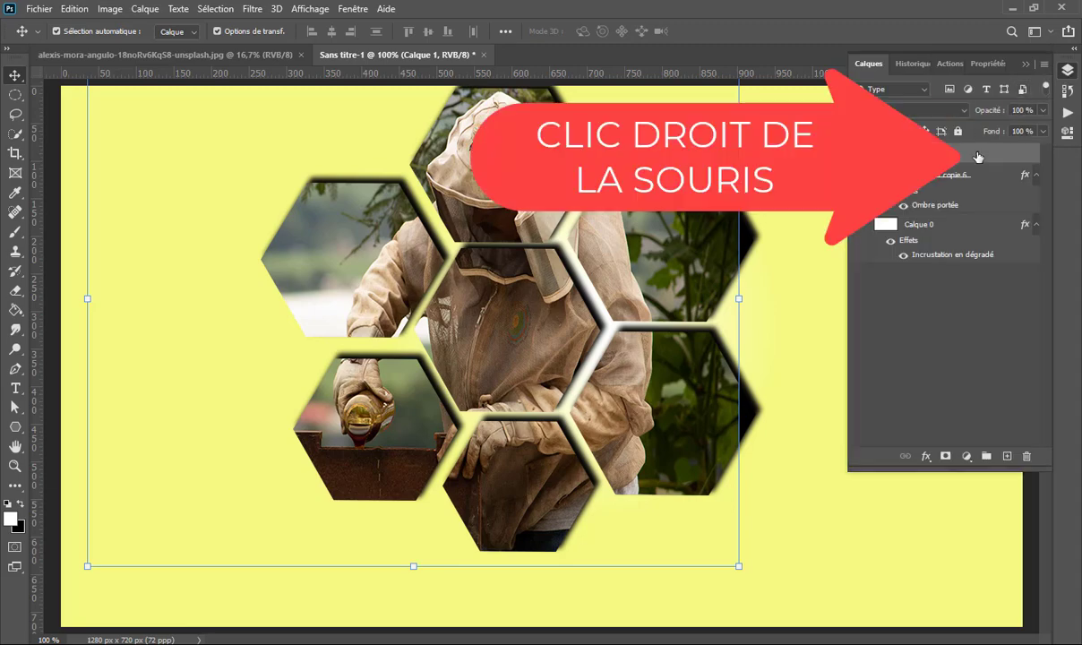
right_click(978, 157)
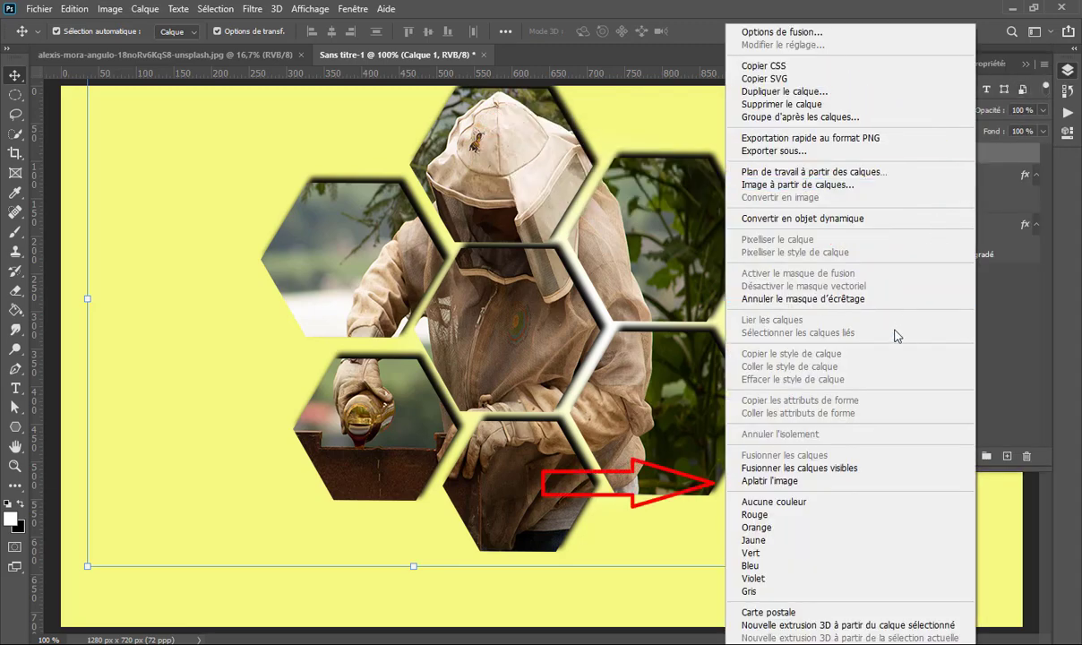
left_click(794, 485)
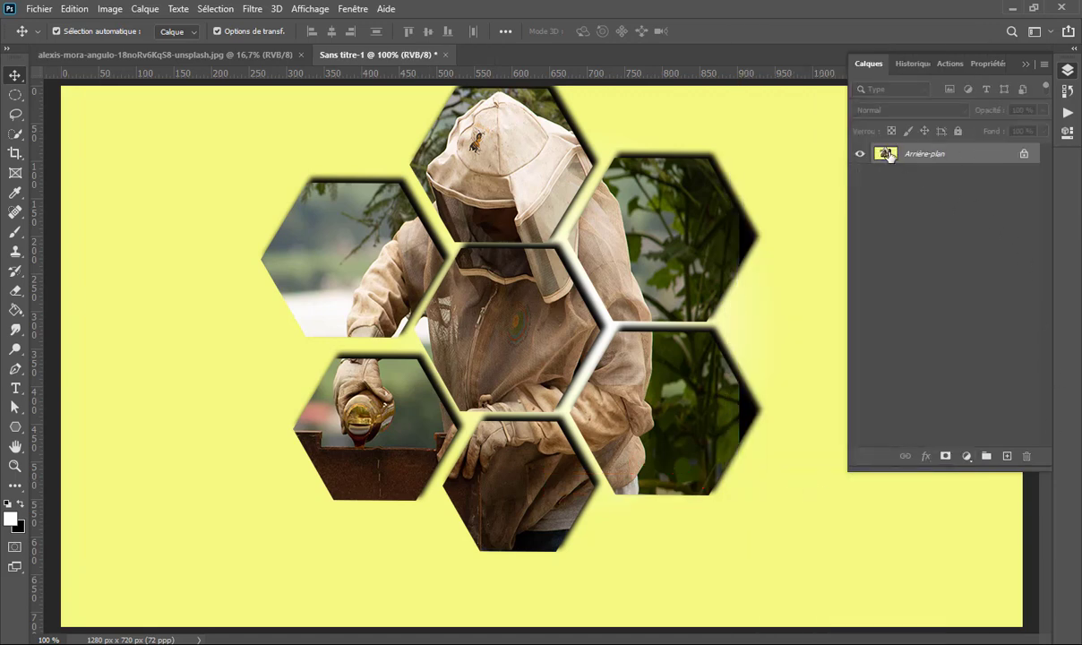
Duplicate the flattened layer twice, set the top copy to Superposition, and merge it down.
mouse_move(985, 152)
left_mouse_down()
mouse_move(986, 384)
mouse_move(1007, 456)
left_mouse_up()
left_click_drag(885, 155, 1007, 456)
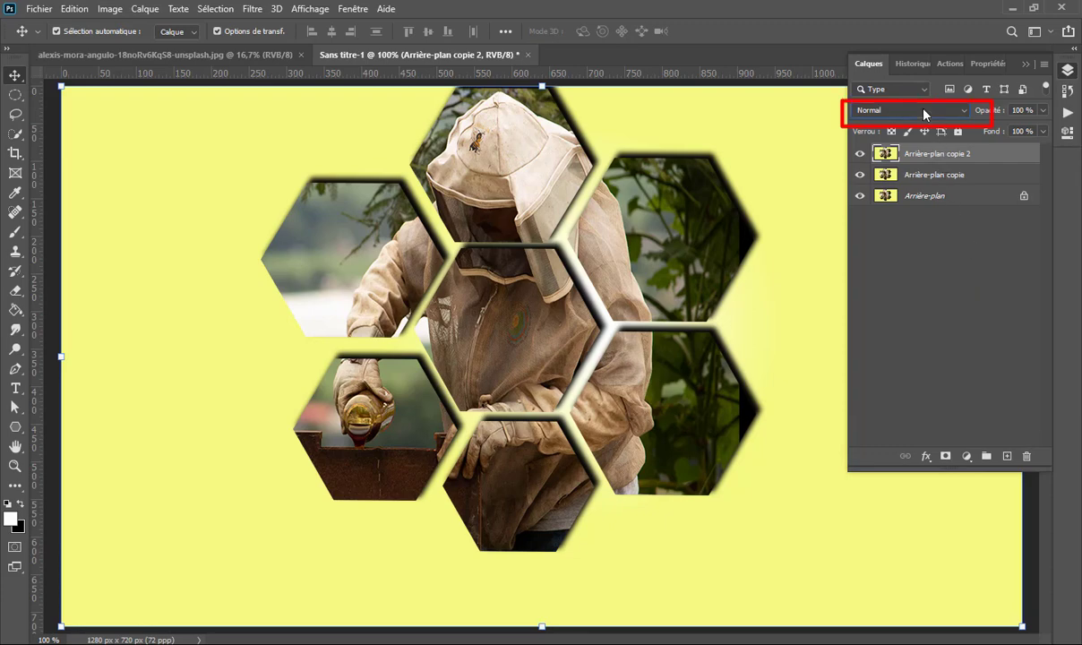
left_click(924, 112)
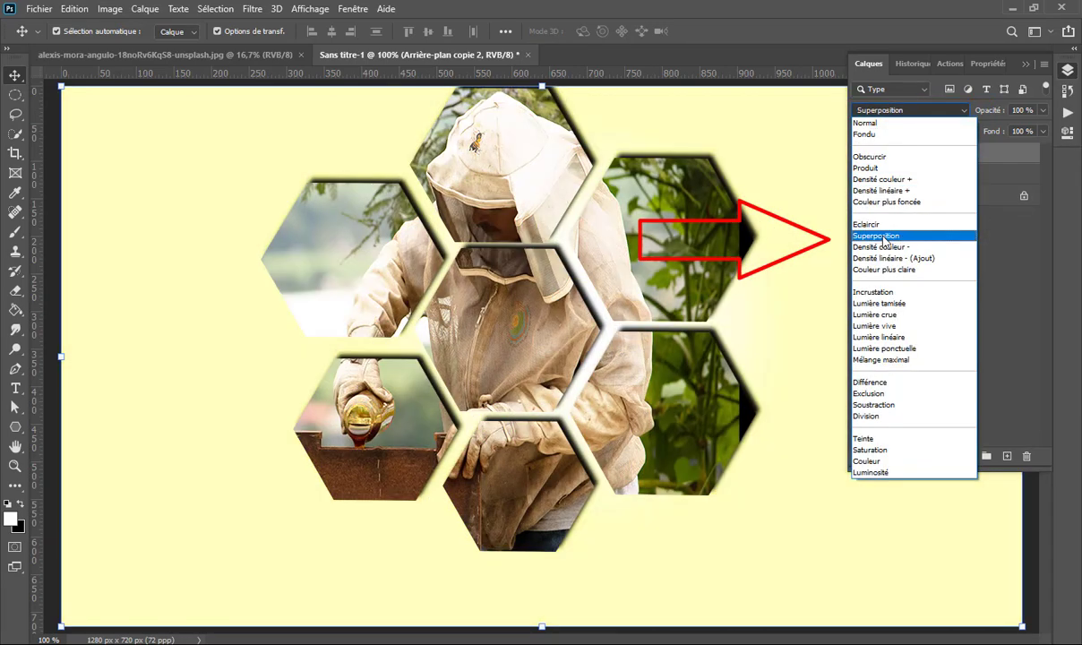
left_click(874, 236)
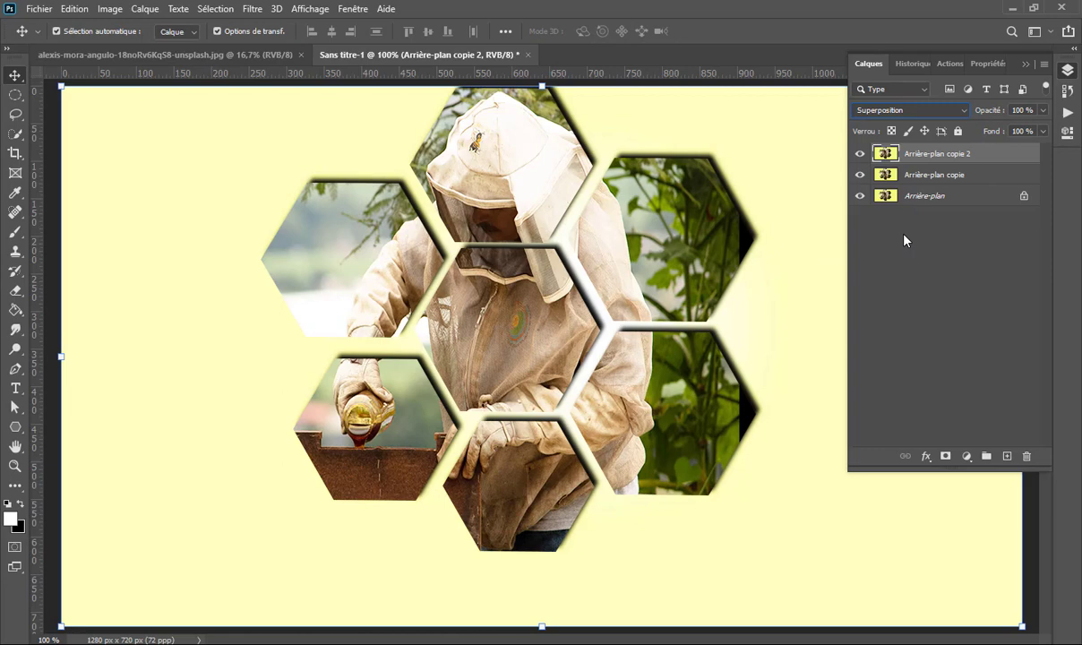
right_click(992, 157)
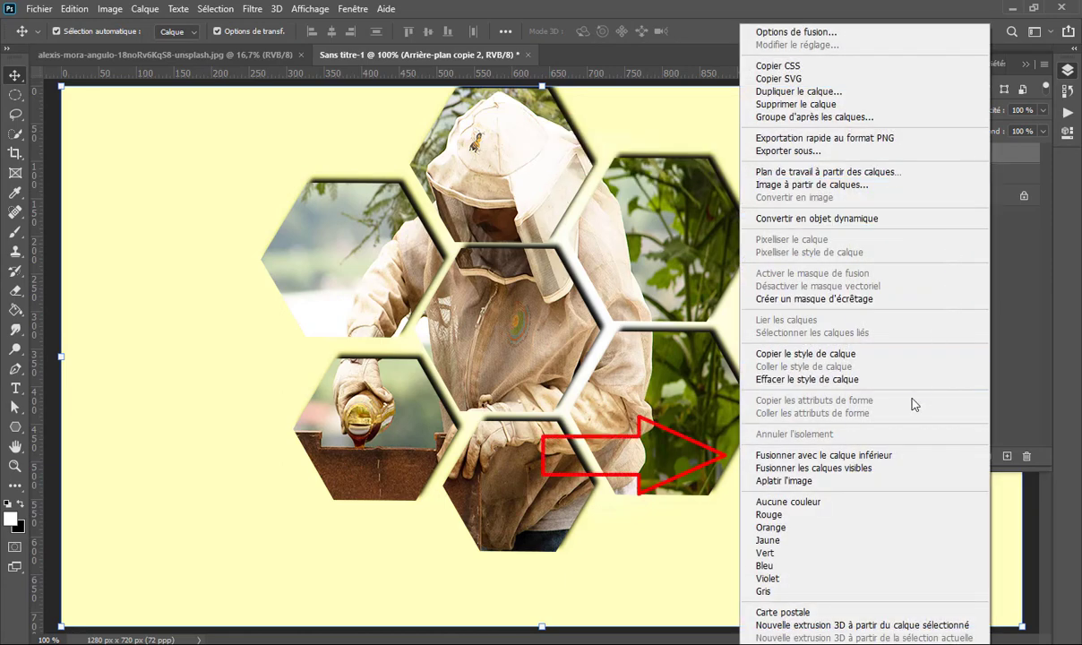
left_click(869, 456)
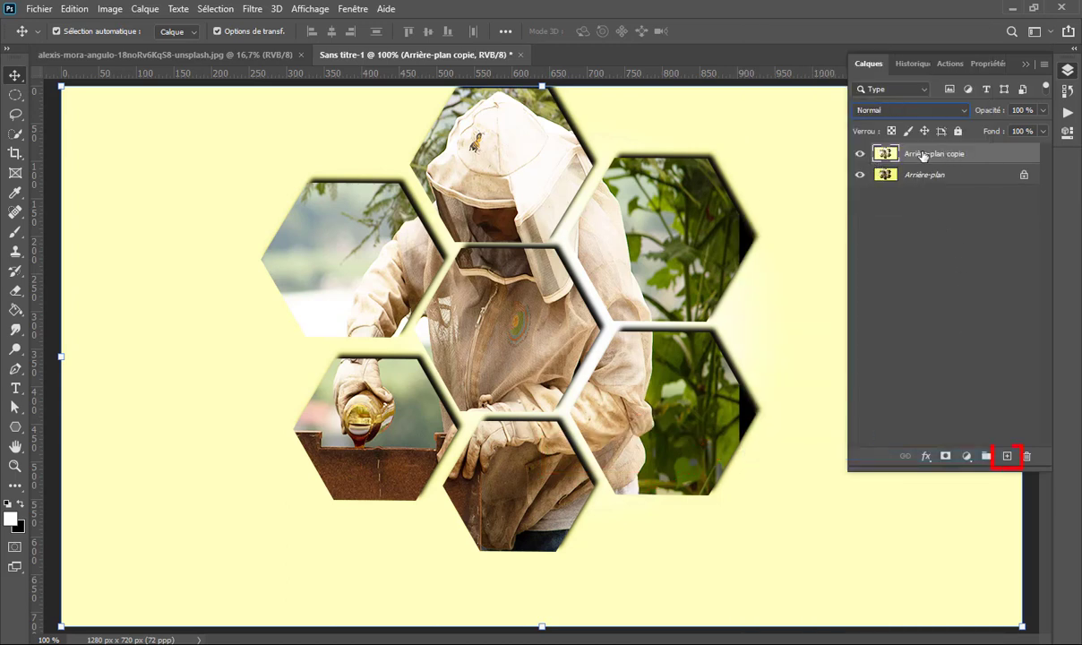
Duplicate the merged layer and give the copy a Flou gaussien of about 10 px.
left_click_drag(923, 155, 1007, 455)
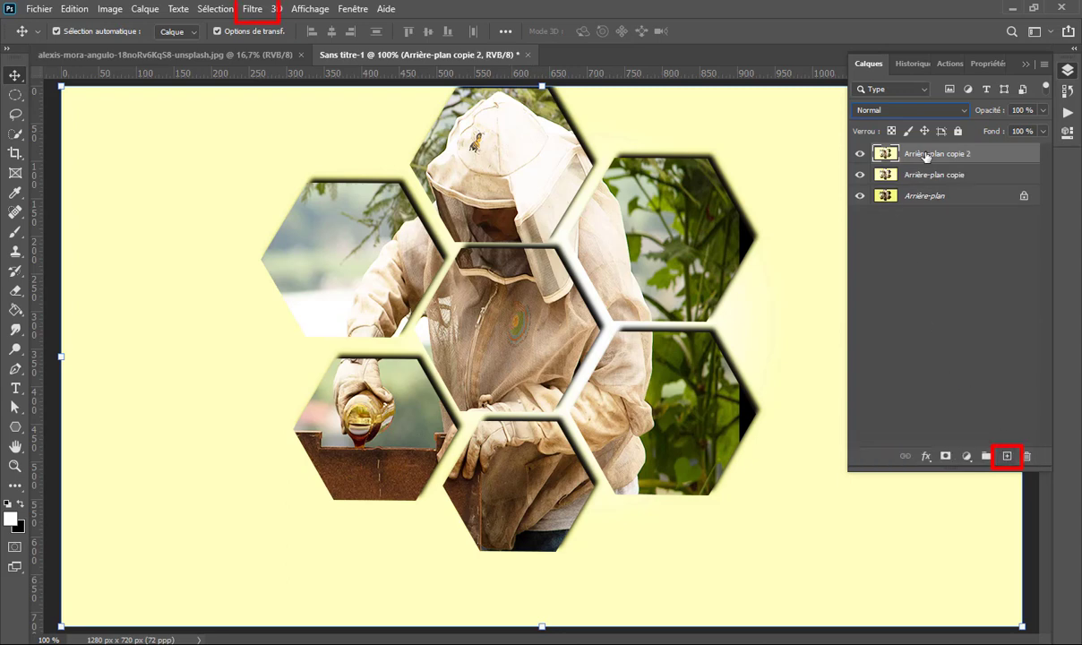
left_click(247, 12)
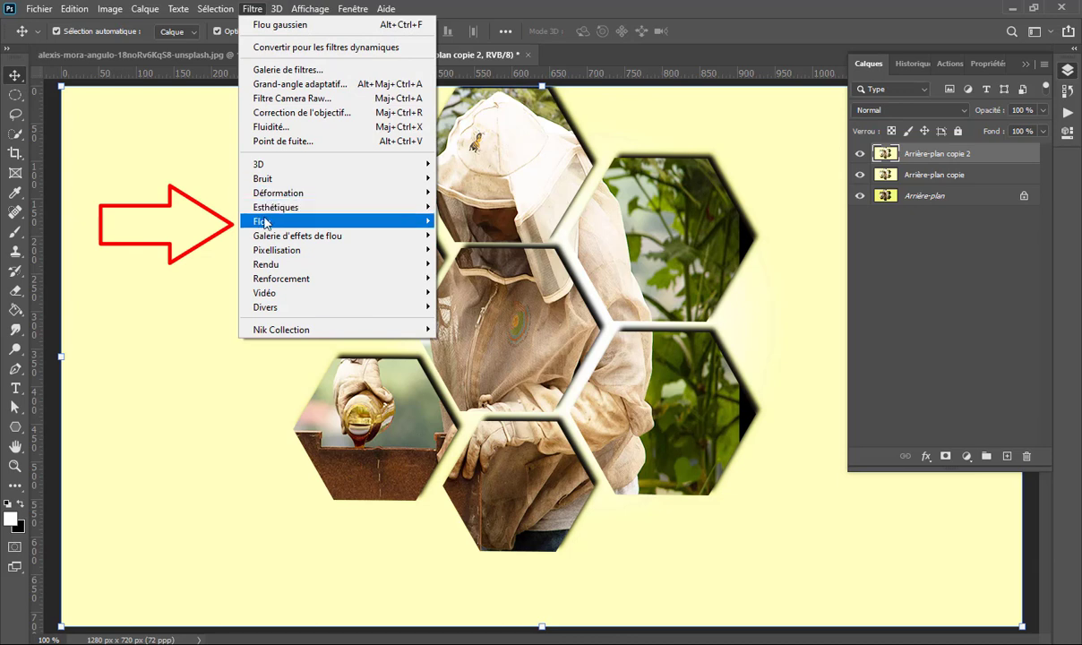
mouse_move(261, 221)
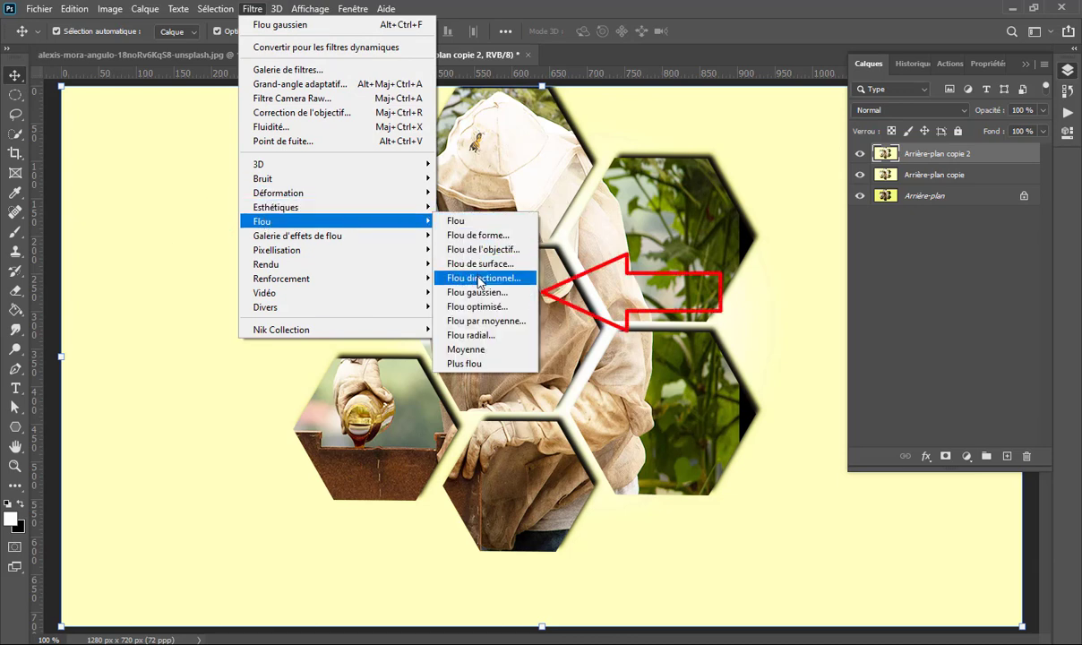
left_click(518, 292)
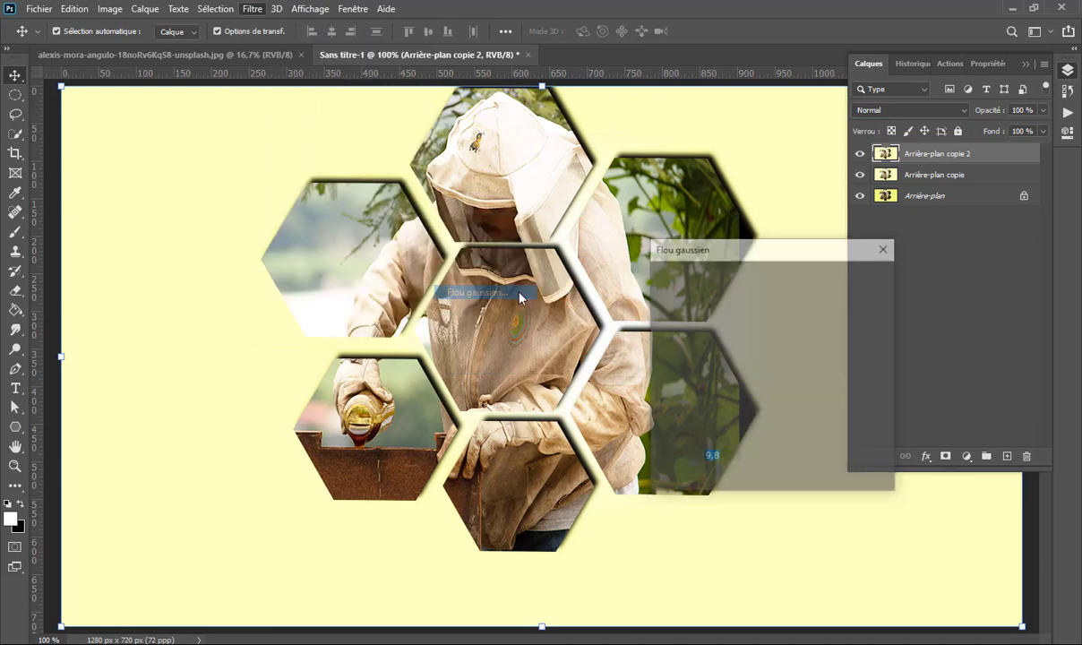
left_click_drag(720, 484, 718, 485)
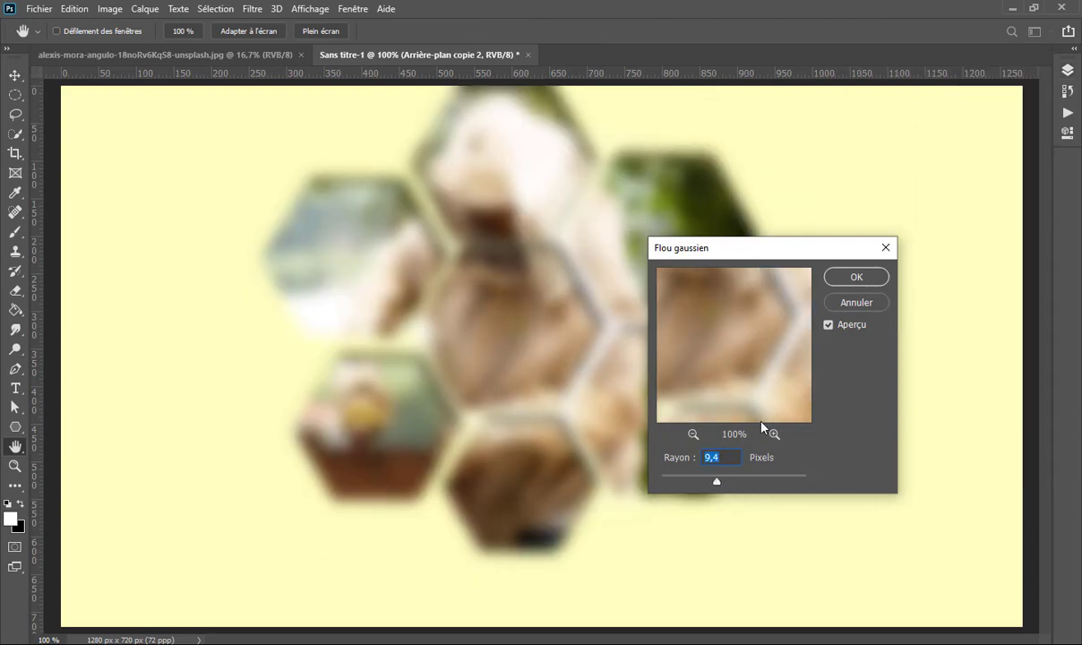
left_click(856, 280)
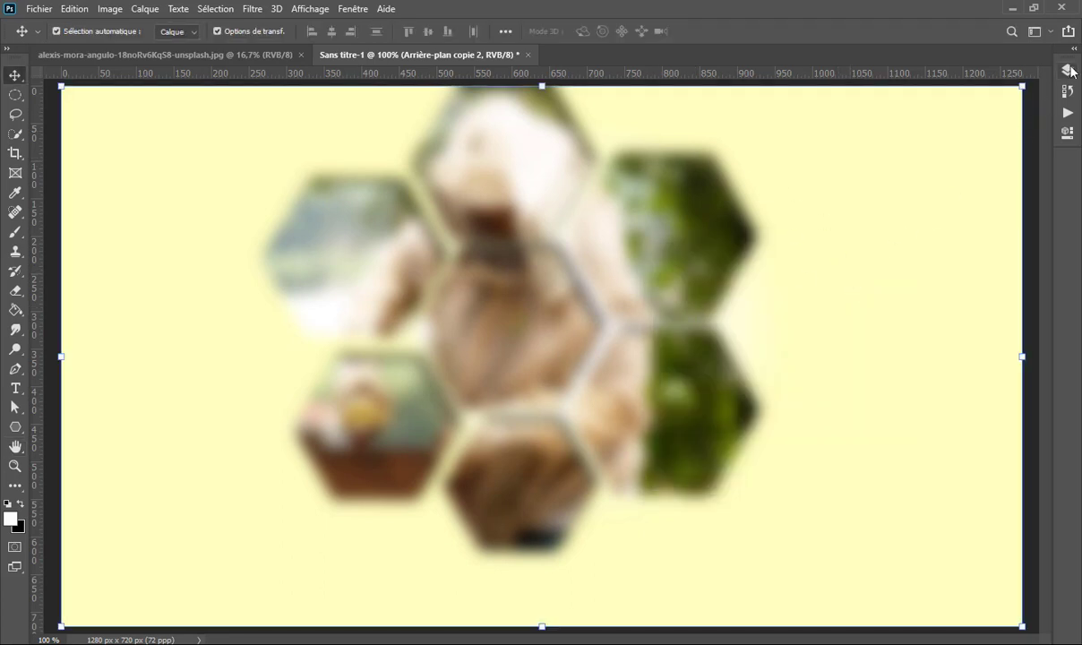
key("F7")
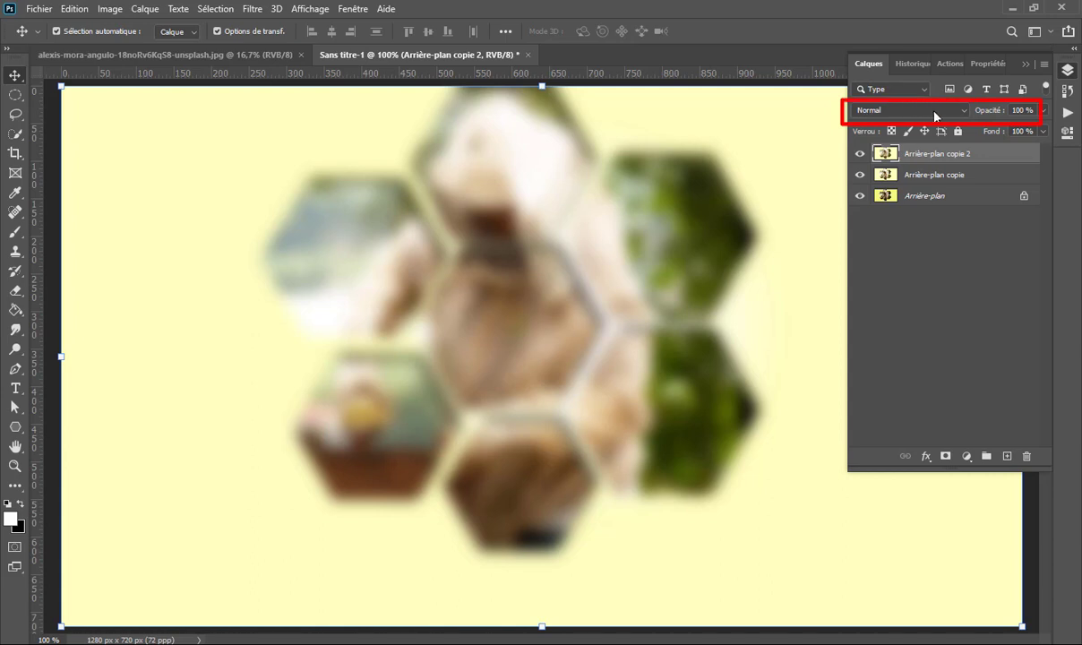
Set Arrière-plan copie 2 to Produit blend mode at 53% opacity.
left_click(935, 112)
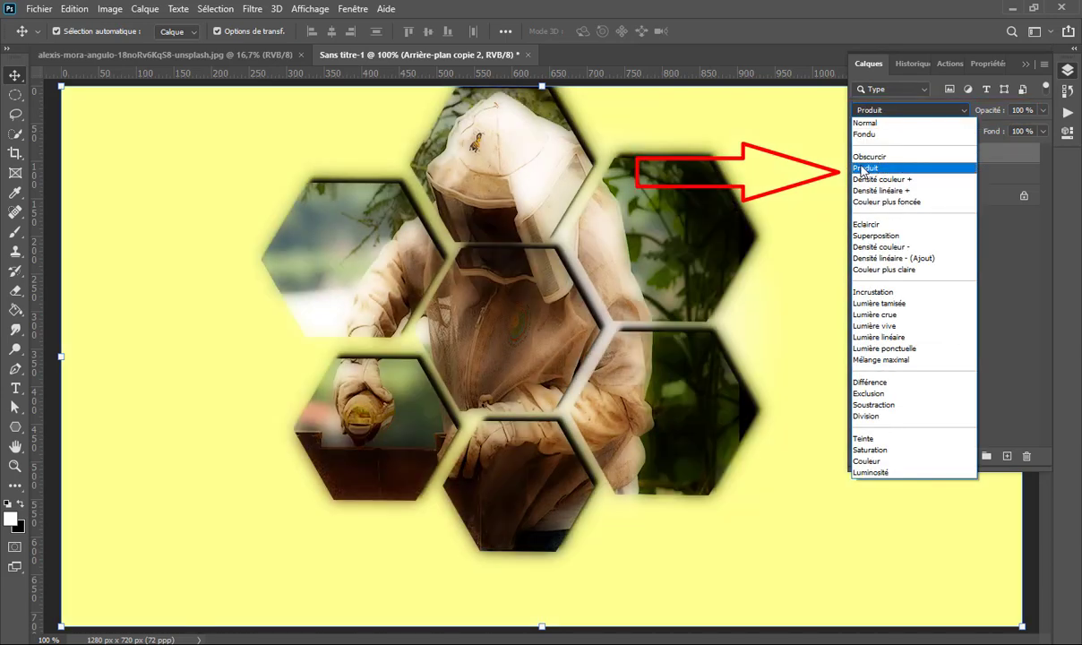
left_click(904, 169)
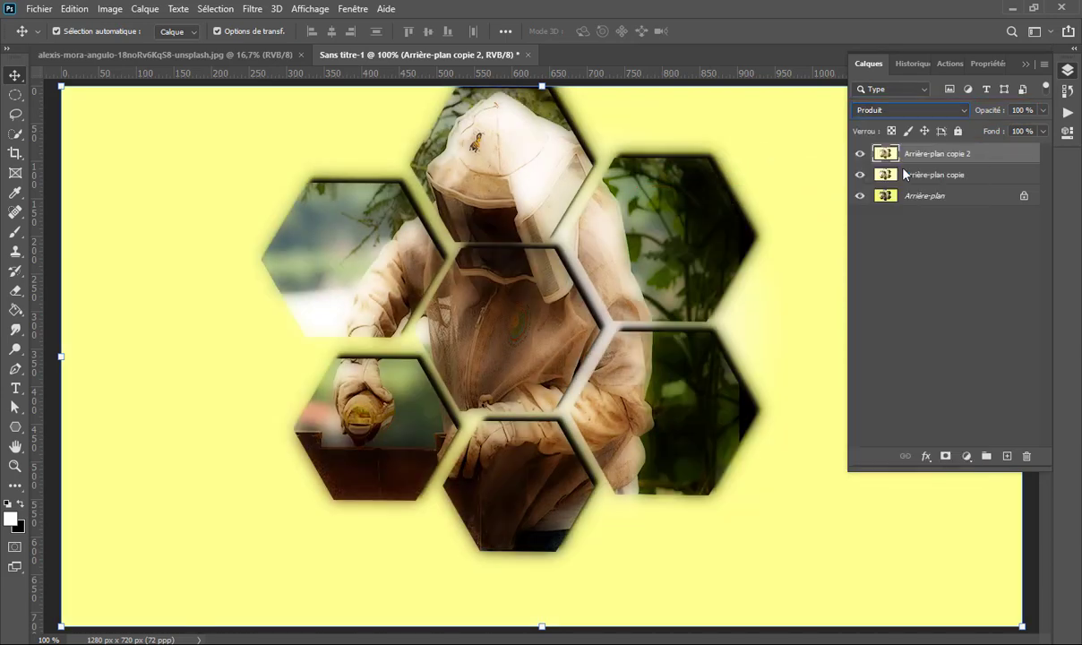
left_click_drag(992, 112, 963, 115)
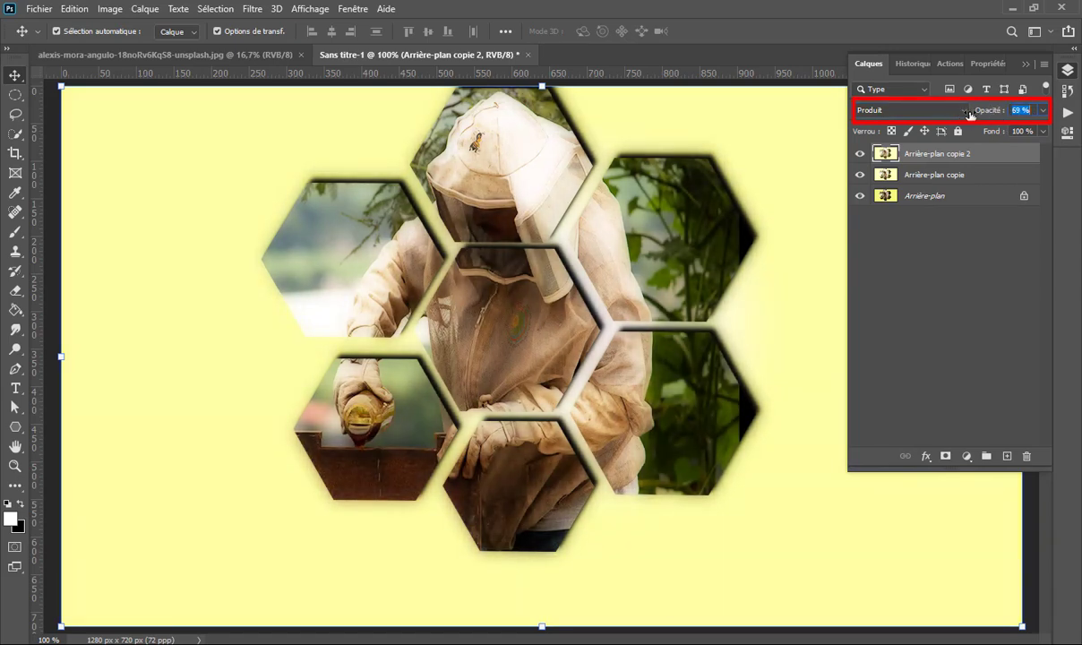
left_click_drag(969, 117, 962, 117)
key("Return")
double_click(966, 59)
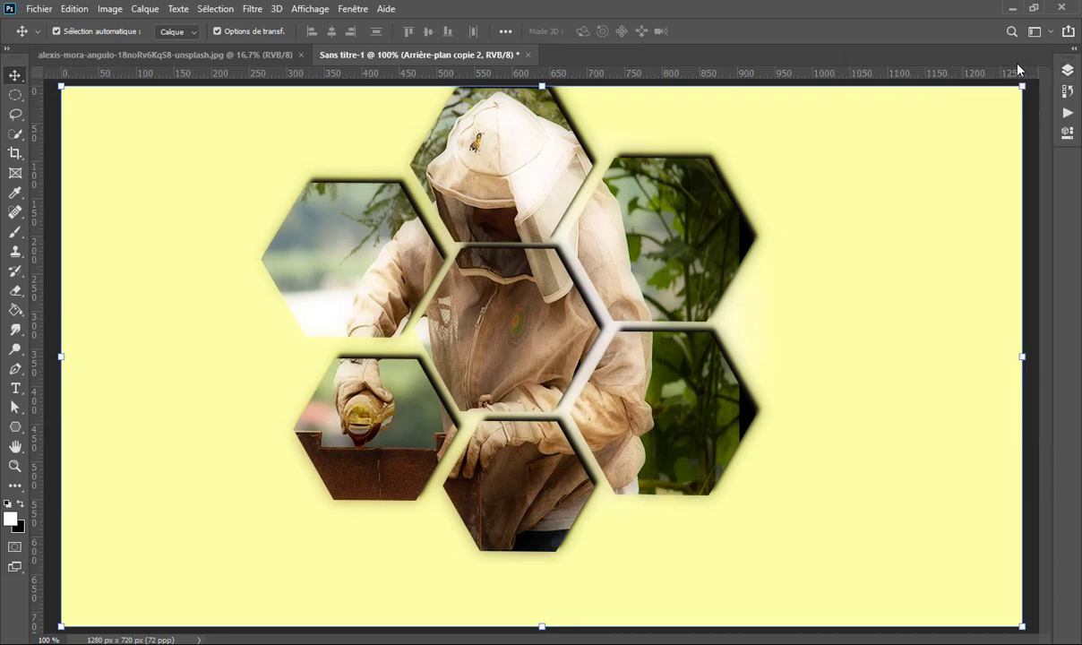